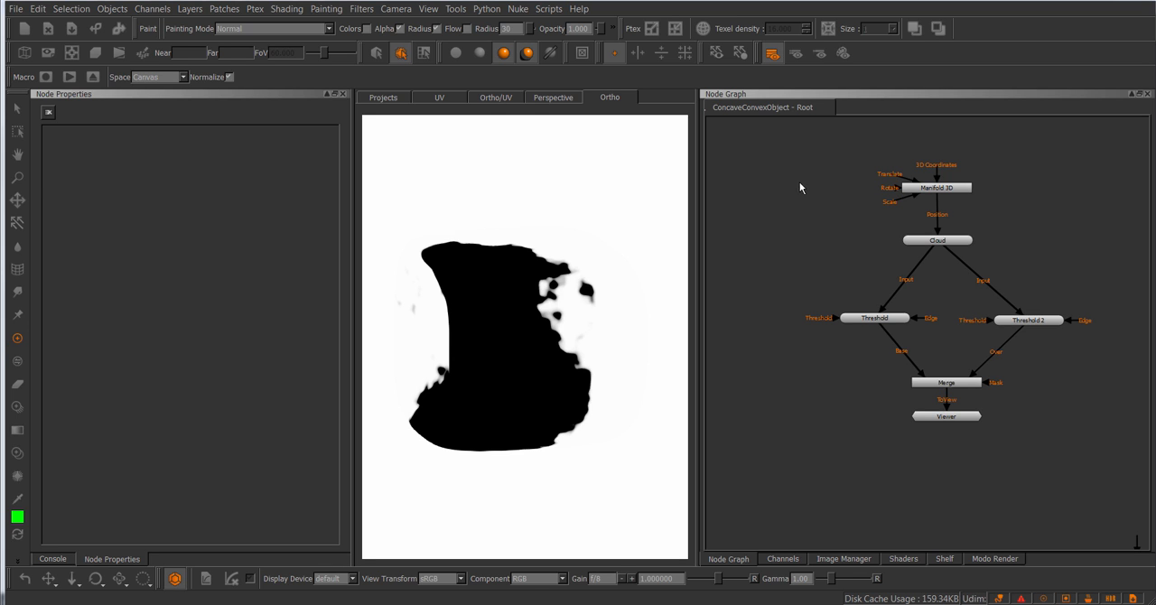
pyautogui.moveTo(809, 193); pyautogui.dragTo(800, 199, button='middle')
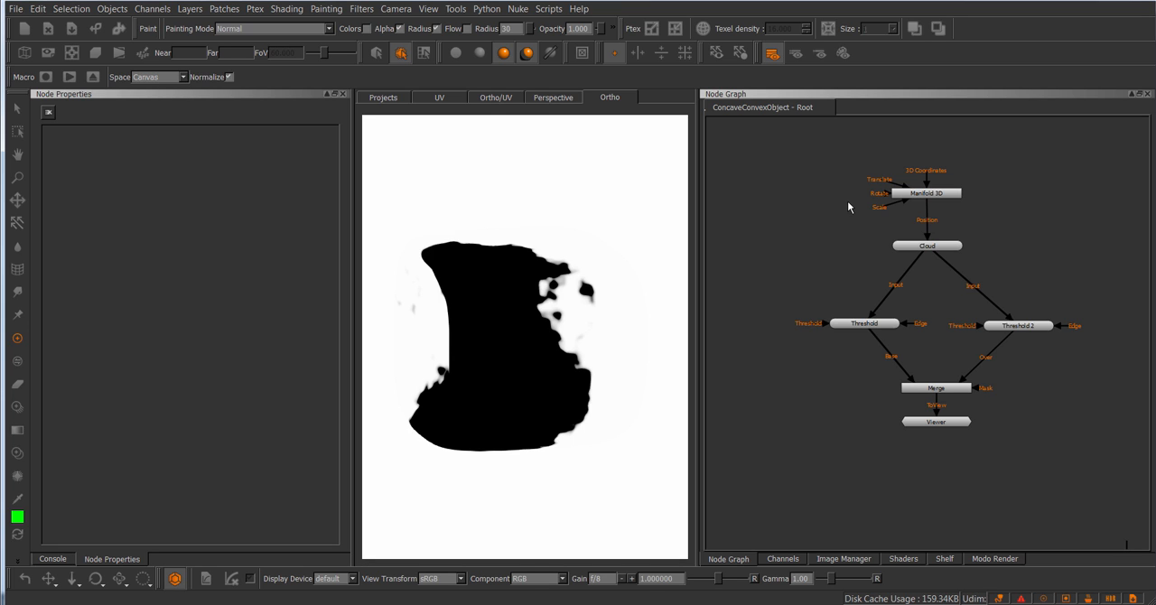
pyautogui.moveTo(820, 195); pyautogui.dragTo(764, 195, button='middle')
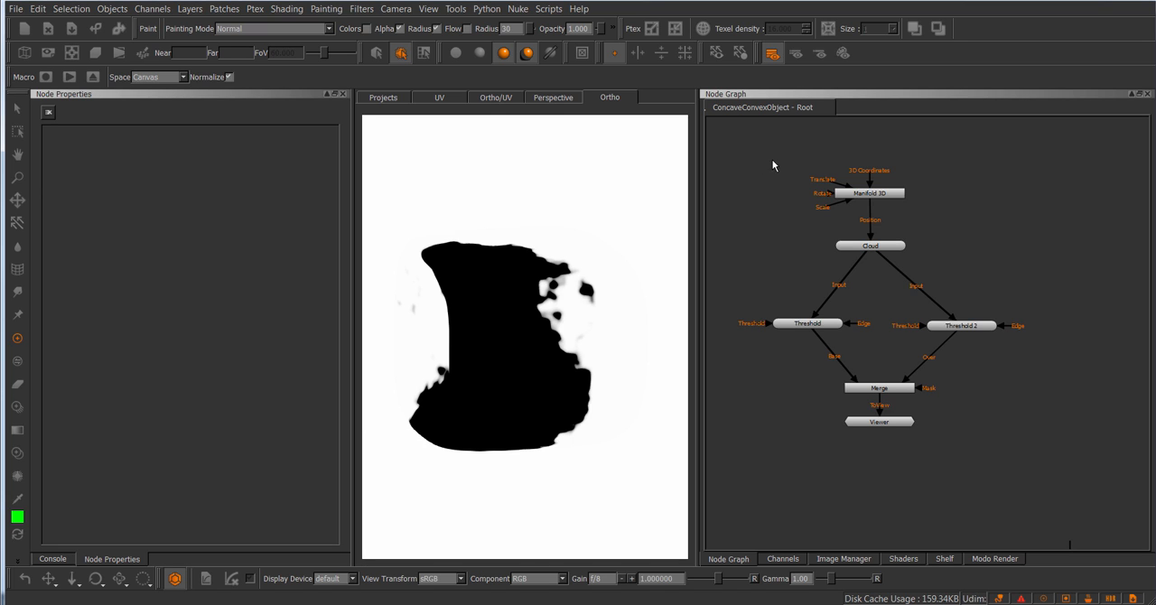
pyautogui.moveTo(771, 163); pyautogui.dragTo(764, 163, button='middle')
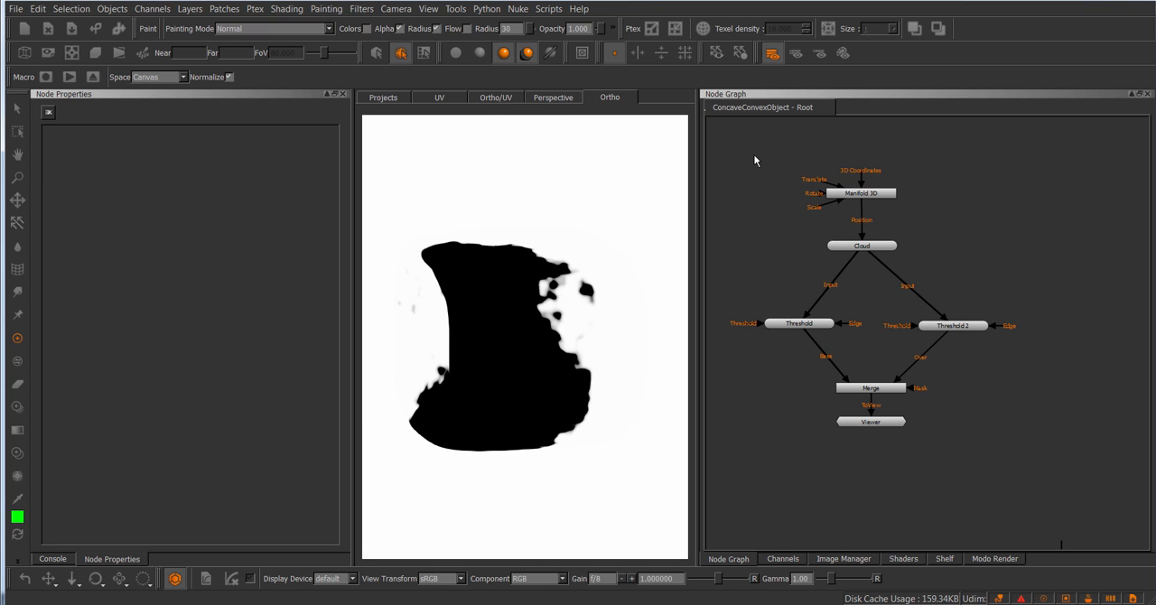
pyautogui.moveTo(753, 141); pyautogui.dragTo(1041, 396)
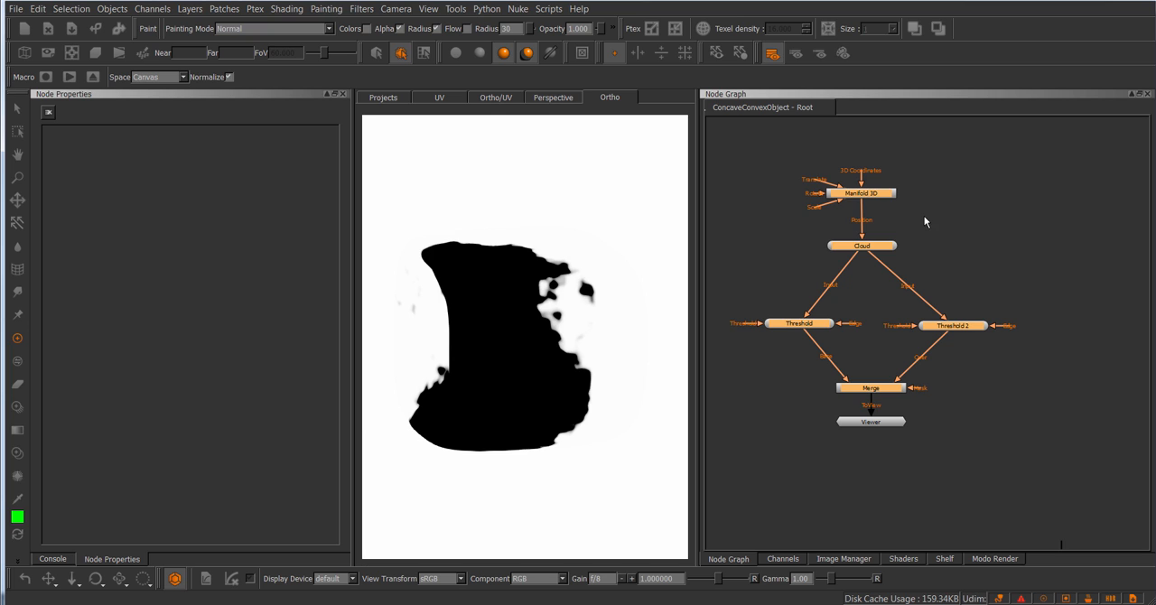
pyautogui.press('Tab')
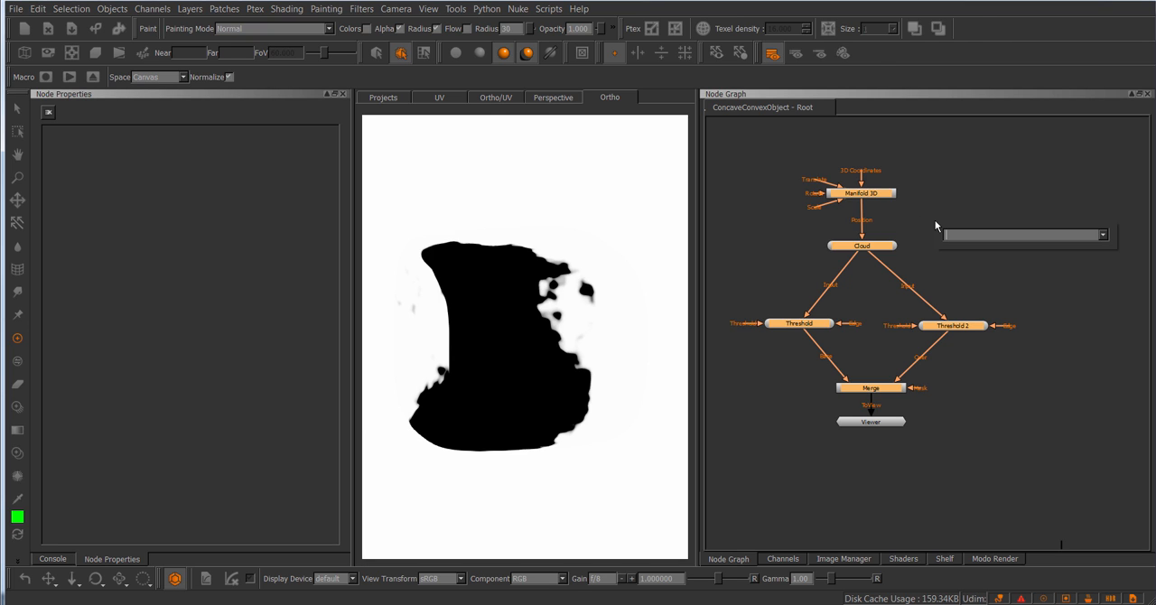
pyautogui.write('gr')
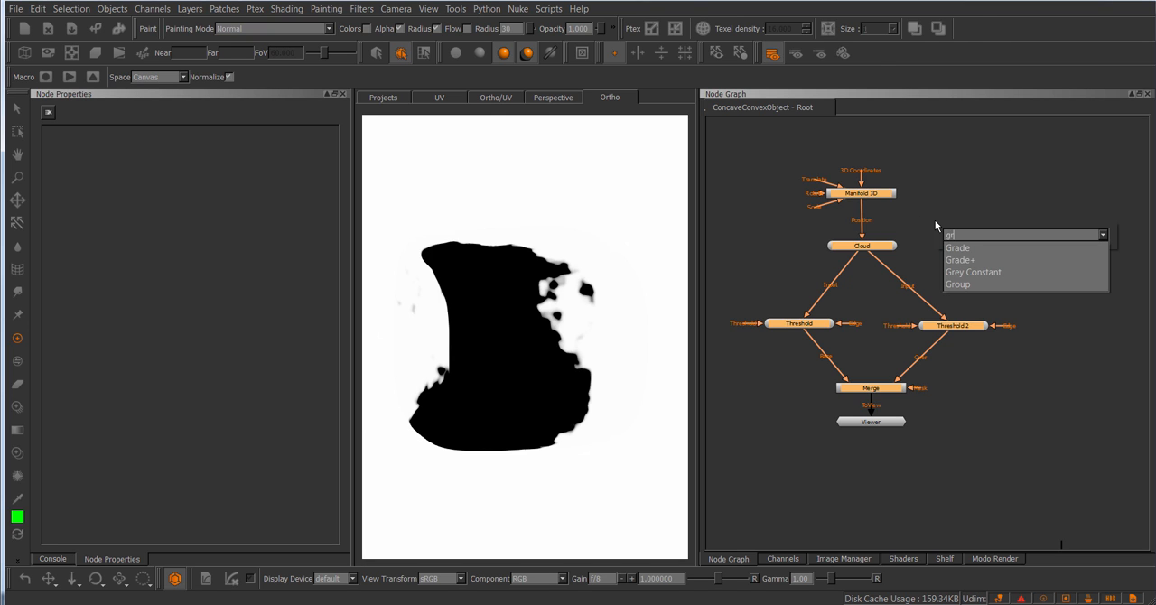
pyautogui.press('Down')
pyautogui.press('Down')
pyautogui.press('Down')
pyautogui.press('Down')
pyautogui.press('BackSpace')
pyautogui.press('BackSpace')
pyautogui.press('BackSpace')
pyautogui.press('BackSpace')
pyautogui.press('BackSpace')
pyautogui.press('Escape')
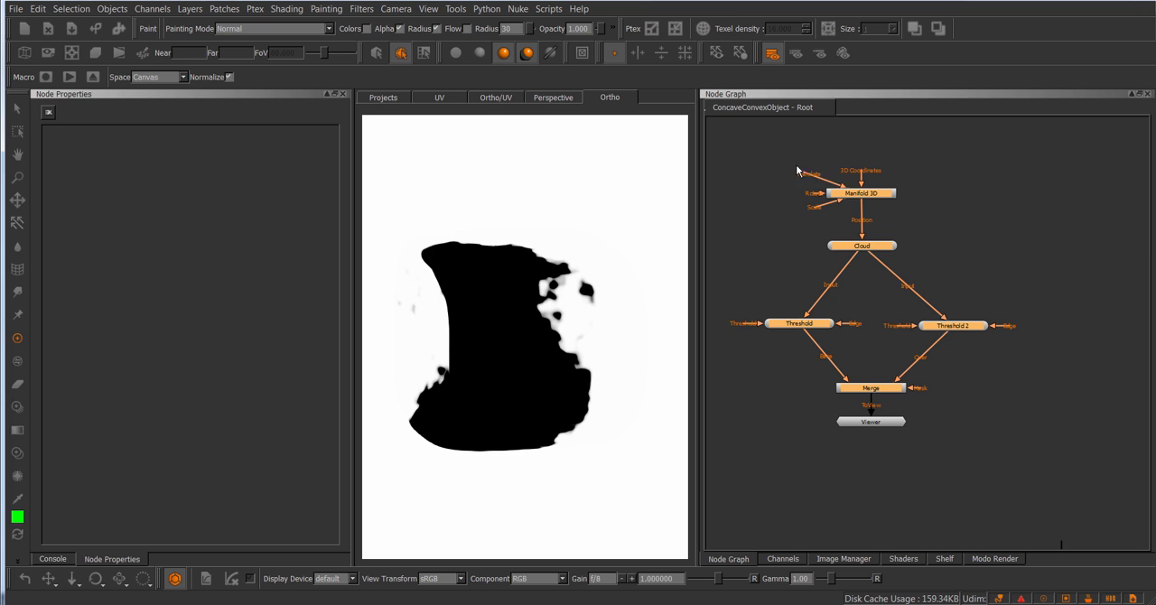
pyautogui.click(785, 201)
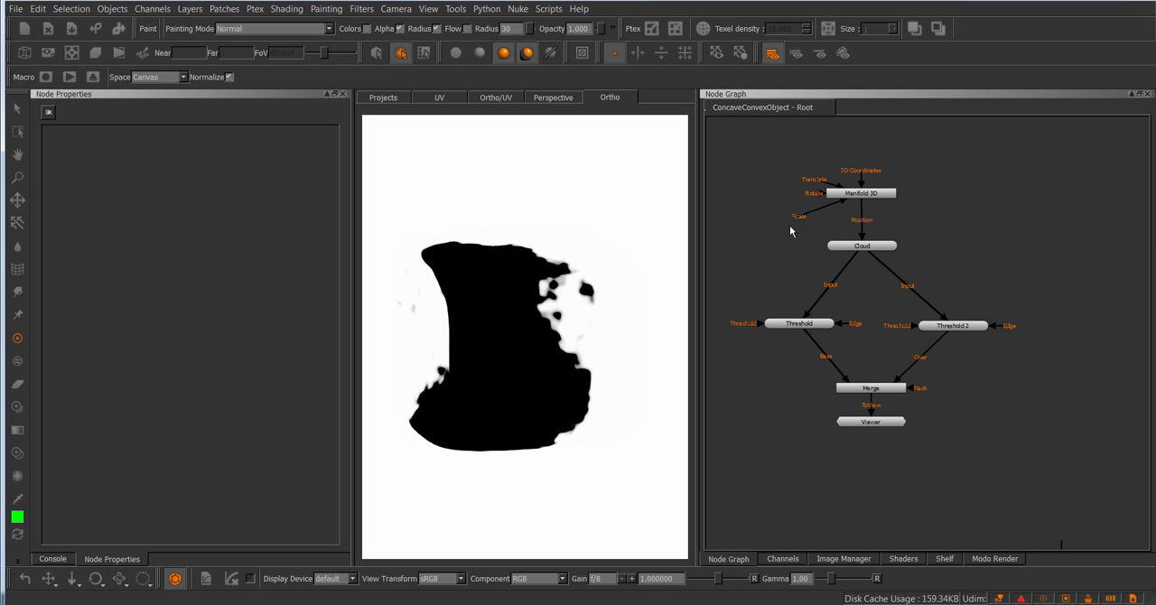
# Step: Copy the node network from Manifold 3D through Merge and add an empty Group node beside it
pyautogui.scroll(-1, 963, 231)
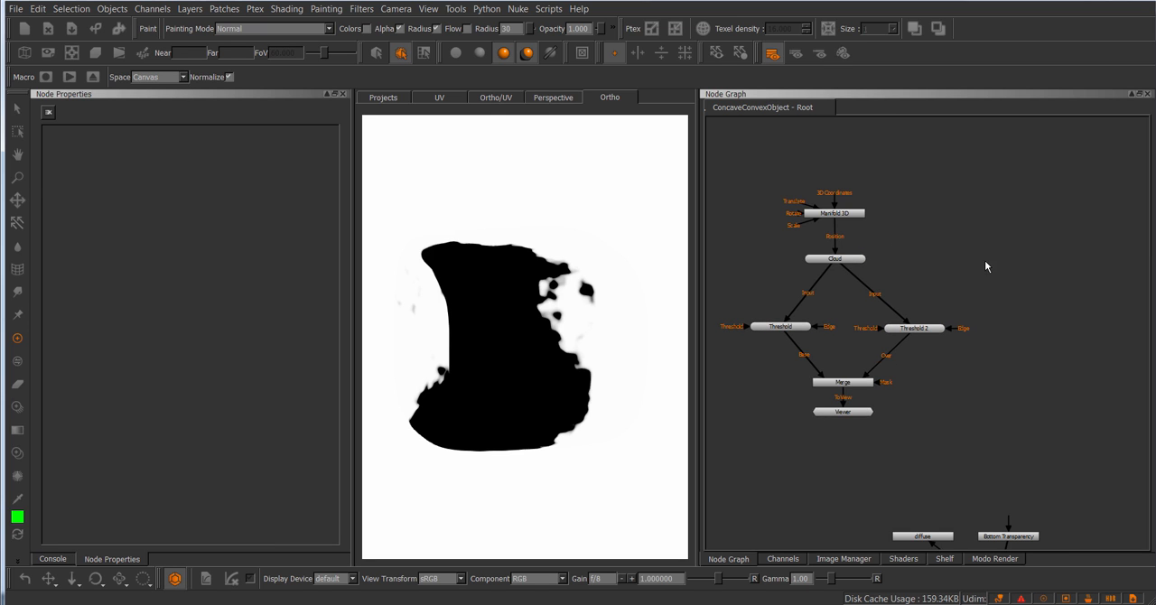
pyautogui.moveTo(985, 263); pyautogui.dragTo(986, 242, button='middle')
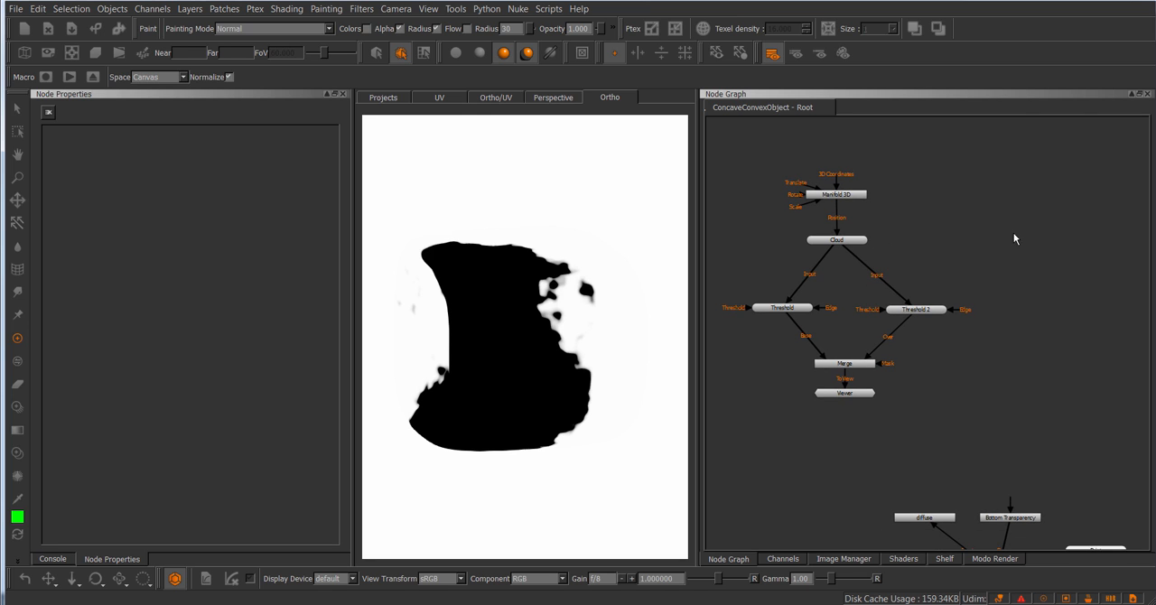
pyautogui.moveTo(970, 167); pyautogui.dragTo(753, 365)
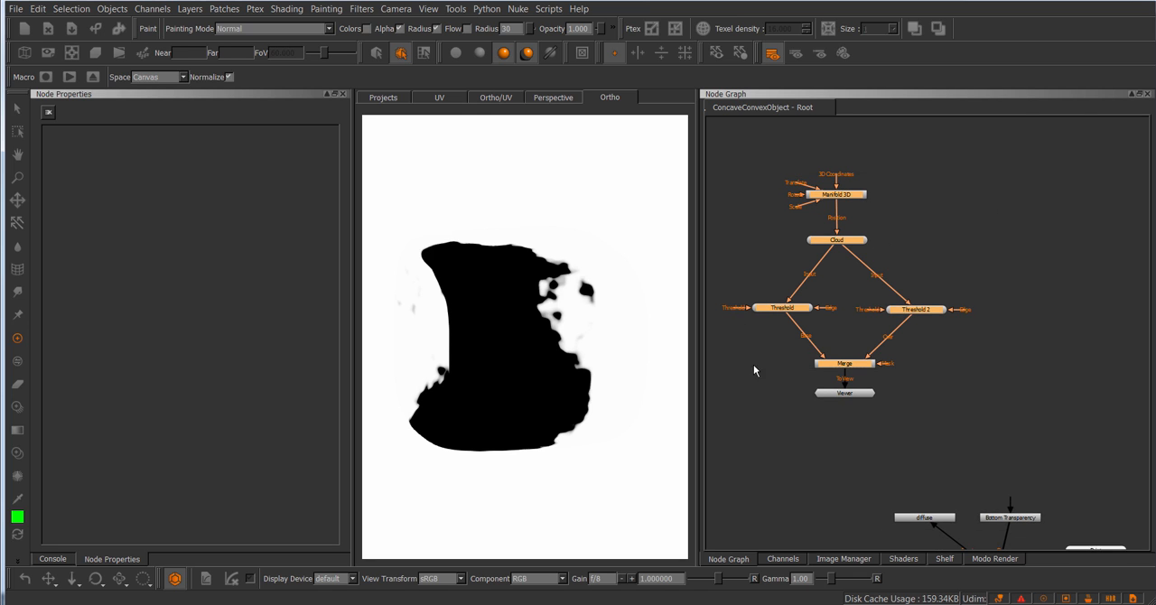
pyautogui.moveTo(986, 241); pyautogui.dragTo(929, 244, button='middle')
pyautogui.click(966, 241)
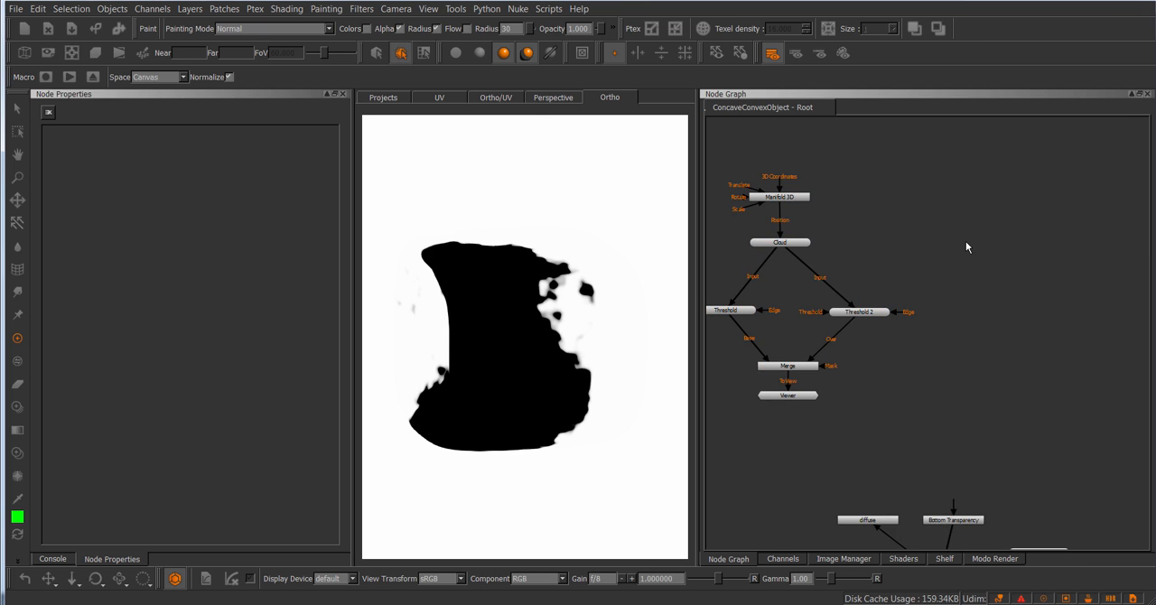
pyautogui.press('Tab')
pyautogui.write('gro')
pyautogui.press('Return')
# Step: Paste the copied nodes inside the group and connect the Merge node to the group's Output node
pyautogui.doubleClick(965, 241)
pyautogui.hotkey('ctrl', 'v')
pyautogui.scroll(-2, 934, 226)
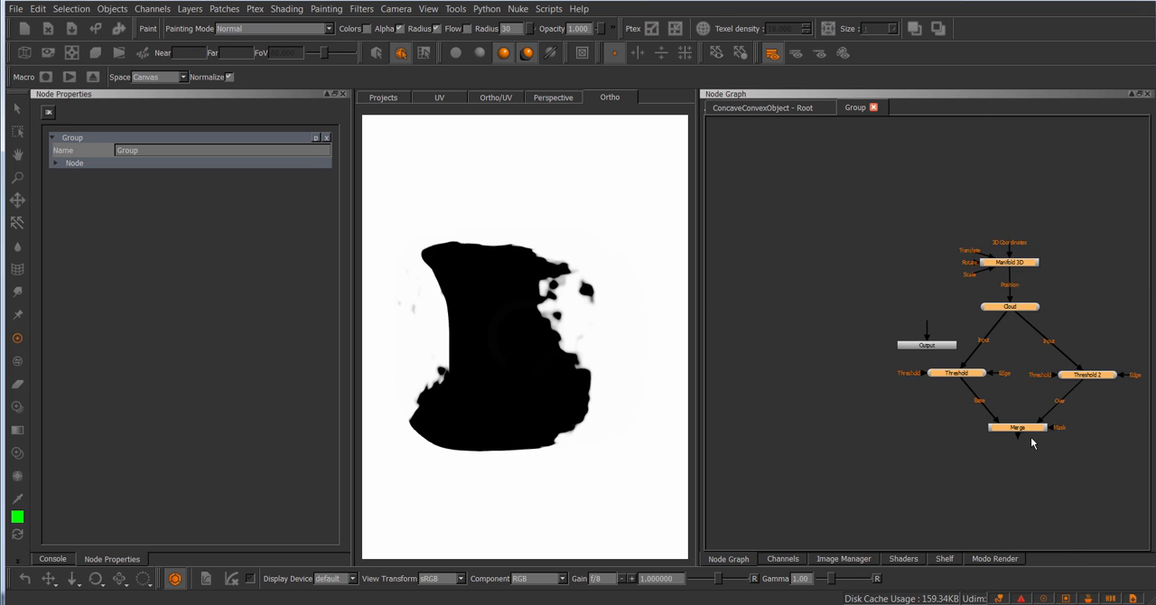
pyautogui.moveTo(1030, 431); pyautogui.dragTo(938, 292)
pyautogui.click(929, 312)
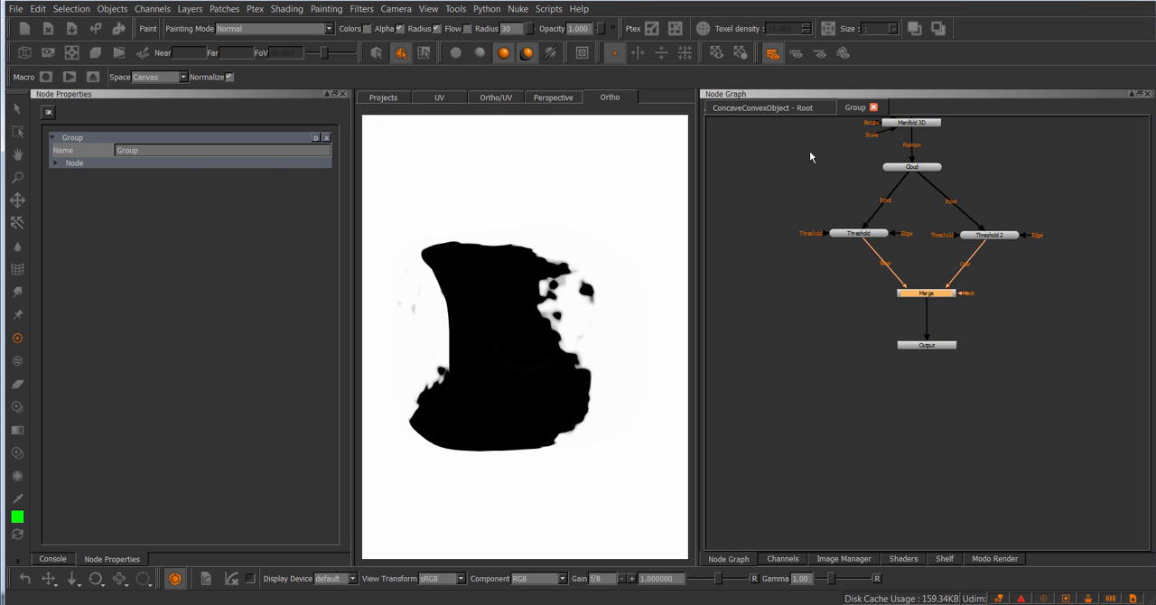
# Step: Return to the root node graph and connect the Viewer to the Group node
pyautogui.click(801, 110)
pyautogui.moveTo(982, 242); pyautogui.dragTo(1011, 228)
pyautogui.press('v')
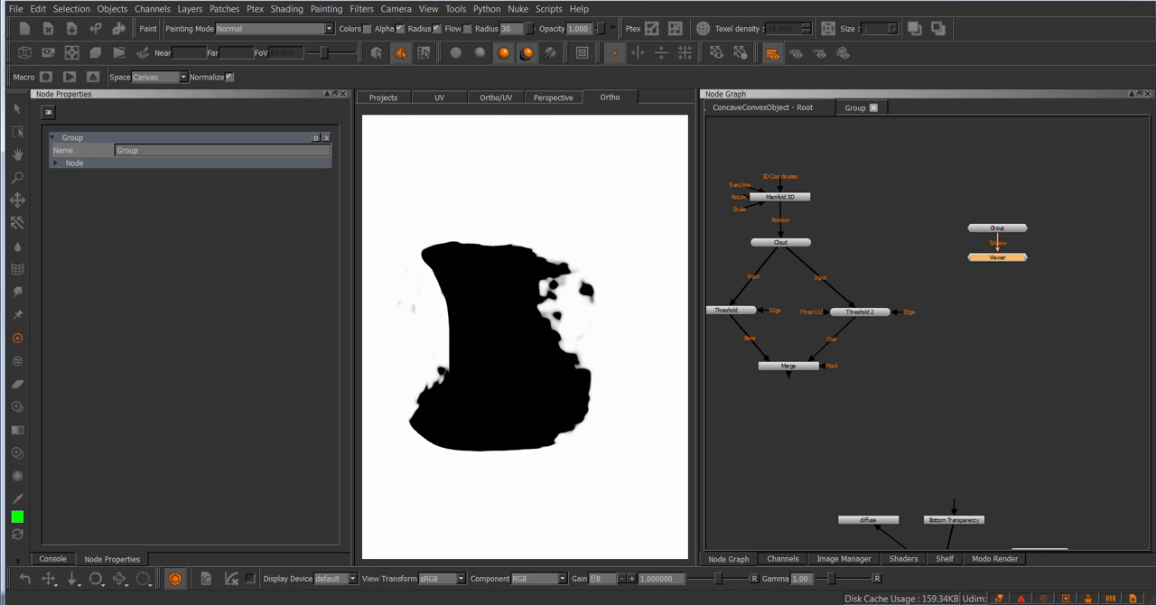
# Step: Rename the Group node to MyGizmo
pyautogui.doubleClick(126, 150)
pyautogui.write('MyGizmo')
pyautogui.press('Return')
pyautogui.click(874, 178)
pyautogui.scroll(4, 929, 258)
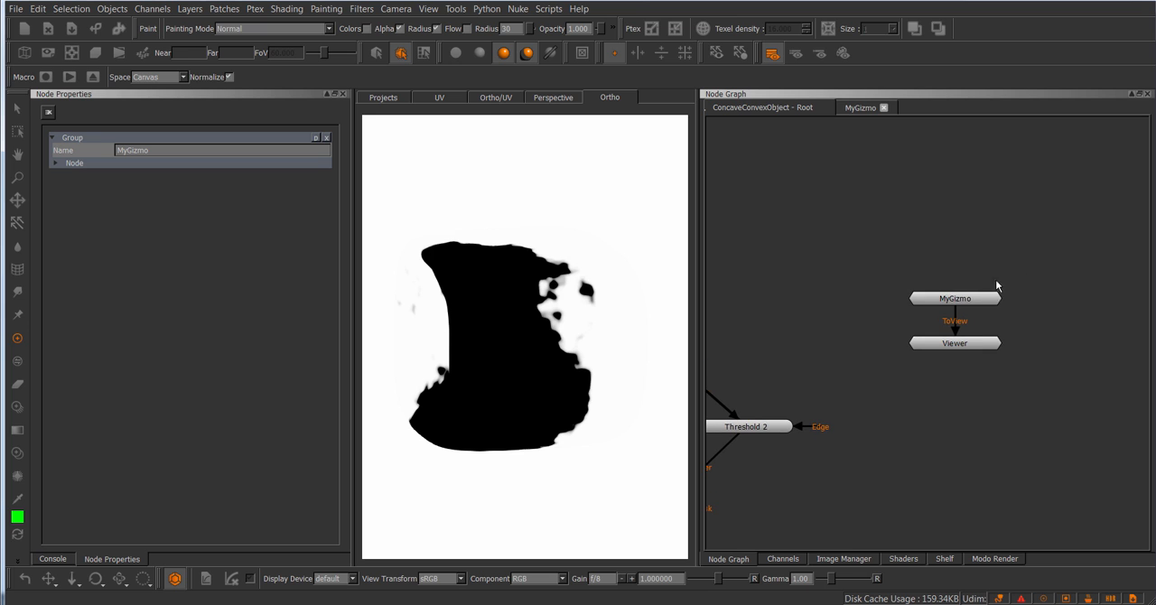
pyautogui.click(981, 302)
pyautogui.moveTo(930, 253); pyautogui.dragTo(937, 298, button='middle')
pyautogui.scroll(-3, 911, 256)
pyautogui.click(809, 254)
pyautogui.press('ctrl')
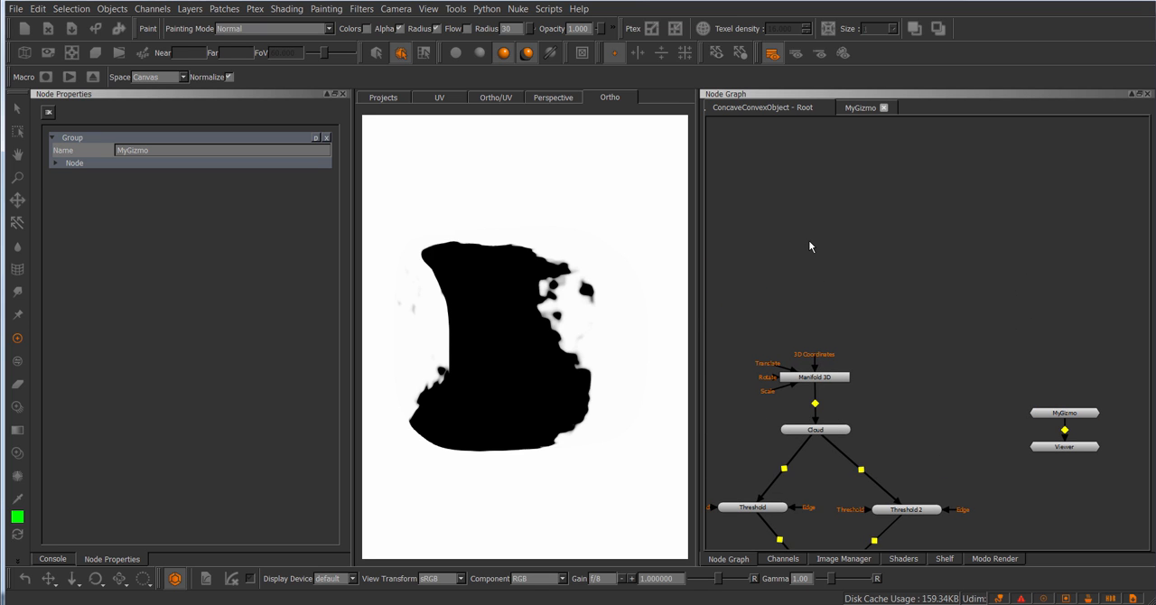
pyautogui.hotkey('ctrl', 'v')
pyautogui.moveTo(817, 283); pyautogui.dragTo(815, 276)
pyautogui.click(903, 258)
pyautogui.moveTo(1064, 324); pyautogui.dragTo(938, 266, button='middle')
pyautogui.moveTo(1020, 345); pyautogui.dragTo(955, 318, button='middle')
pyautogui.scroll(1, 954, 318)
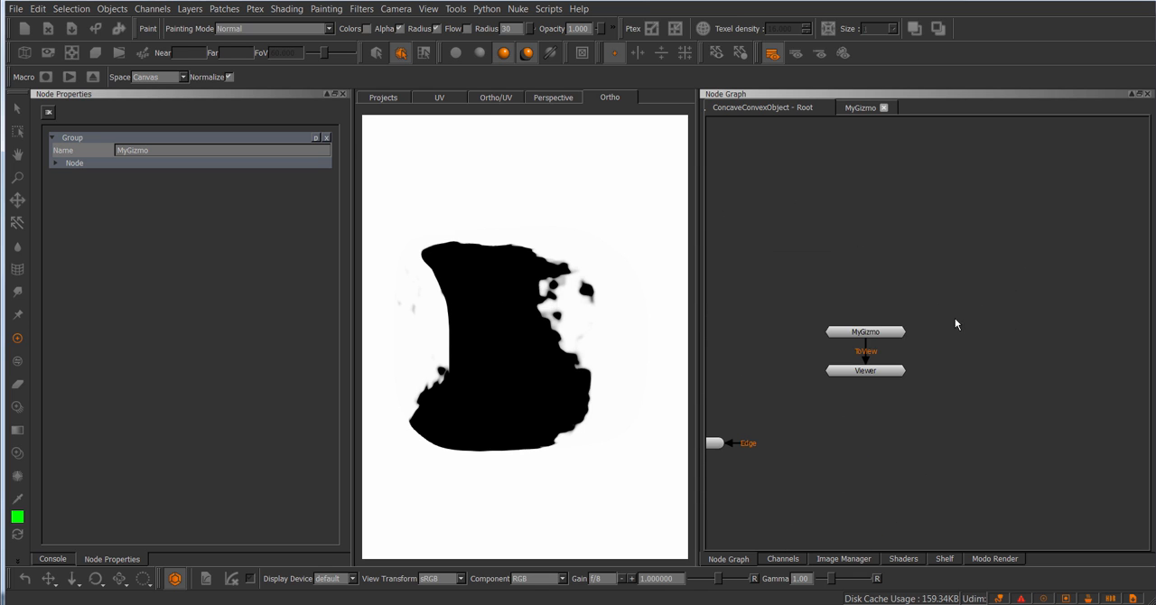
# Step: Space the MyGizmo and Viewer nodes farther apart, with MyGizmo aligned directly above the Viewer
pyautogui.moveTo(879, 332); pyautogui.dragTo(897, 275)
pyautogui.moveTo(886, 367); pyautogui.dragTo(907, 356)
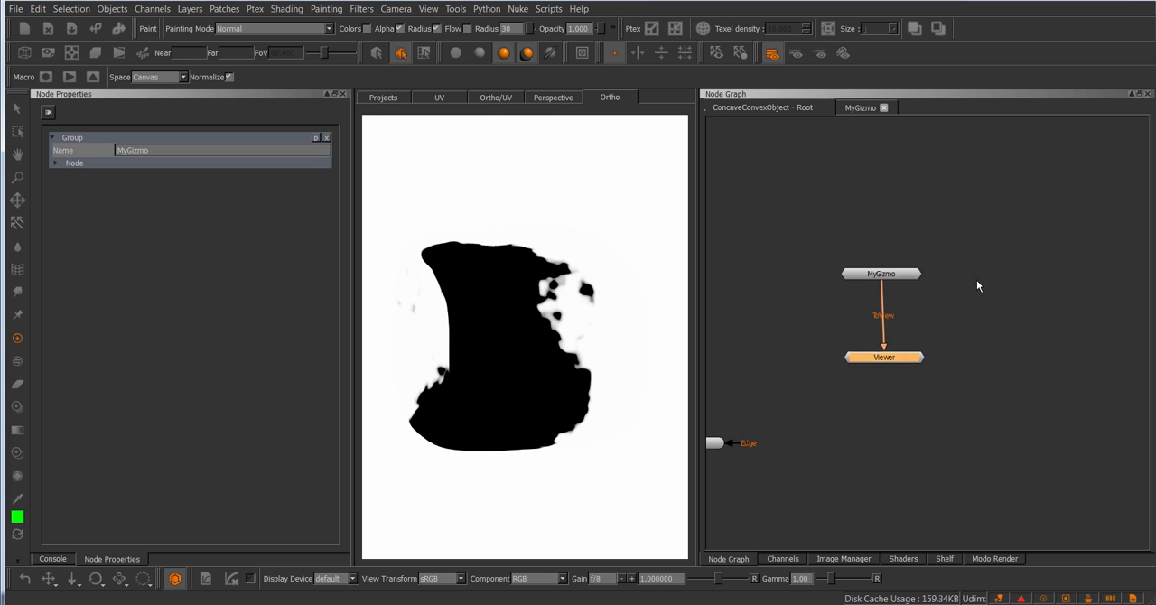
pyautogui.scroll(2, 907, 327)
pyautogui.moveTo(942, 280); pyautogui.dragTo(926, 309, button='middle')
pyautogui.moveTo(876, 307); pyautogui.dragTo(877, 300)
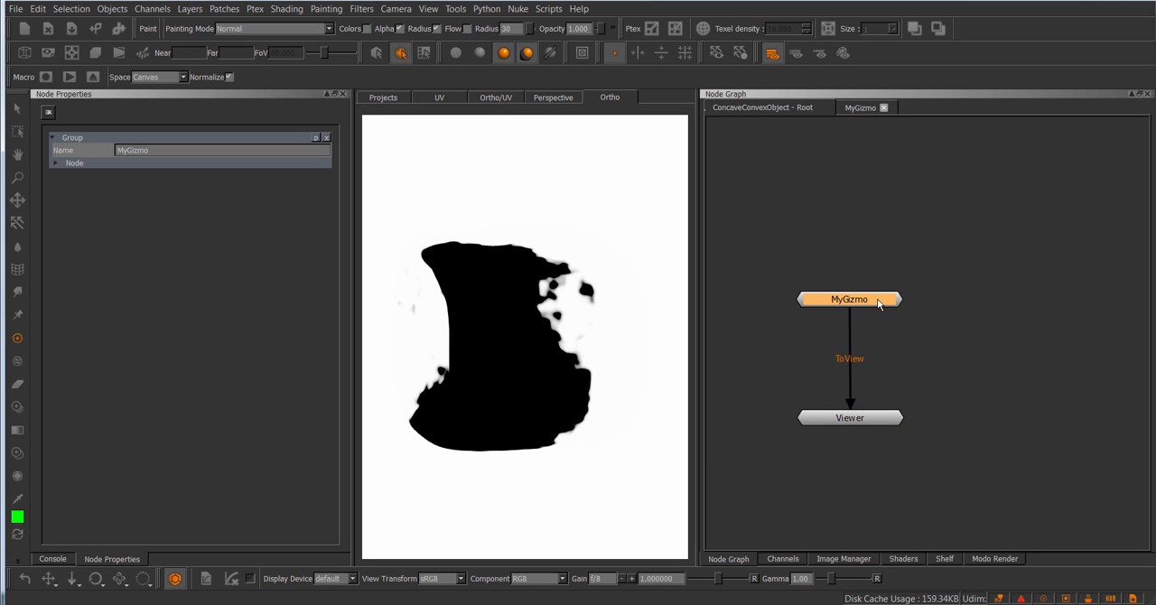
# Step: Examine the node network inside the MyGizmo group and go back to the root node graph
pyautogui.keyDown('ctrl'); pyautogui.doubleClick(878, 300); pyautogui.keyUp('ctrl')
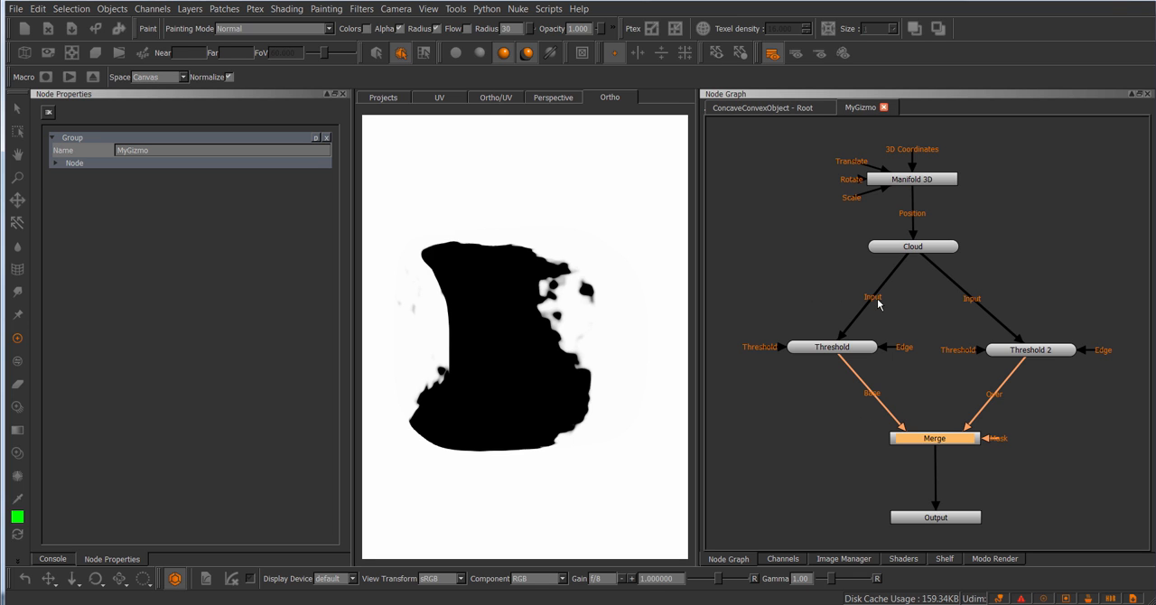
pyautogui.click(795, 110)
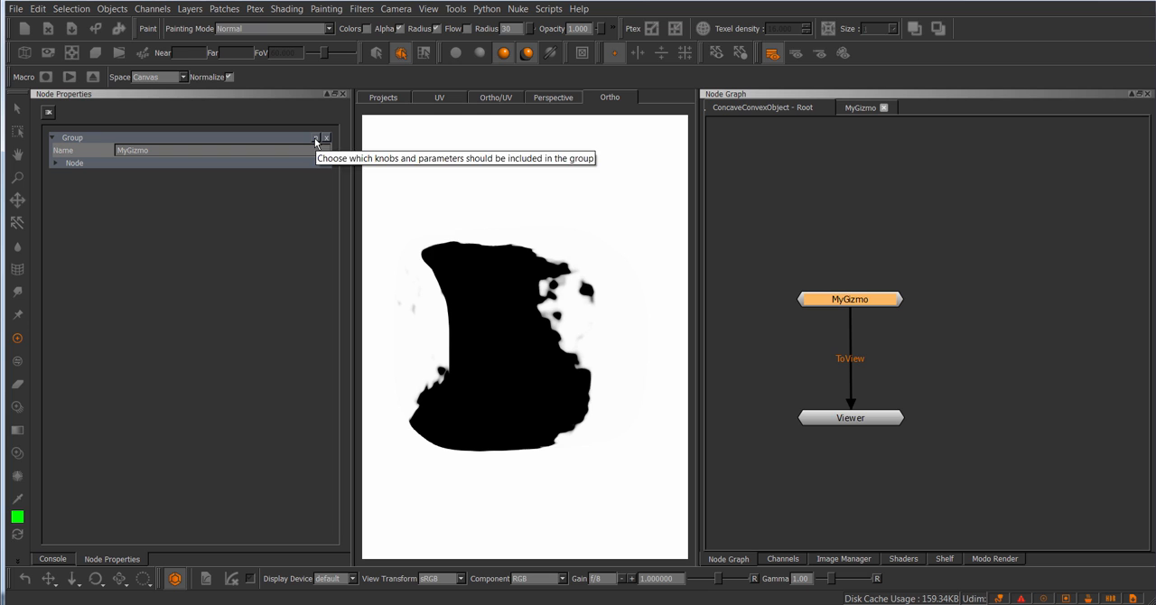
pyautogui.click(859, 109)
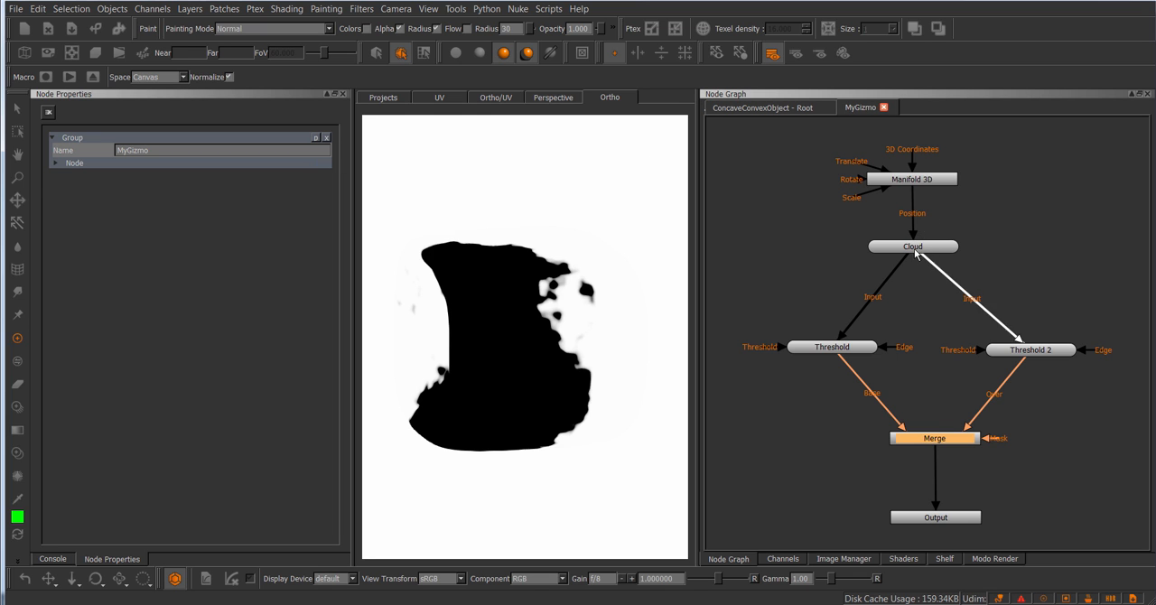
pyautogui.click(783, 108)
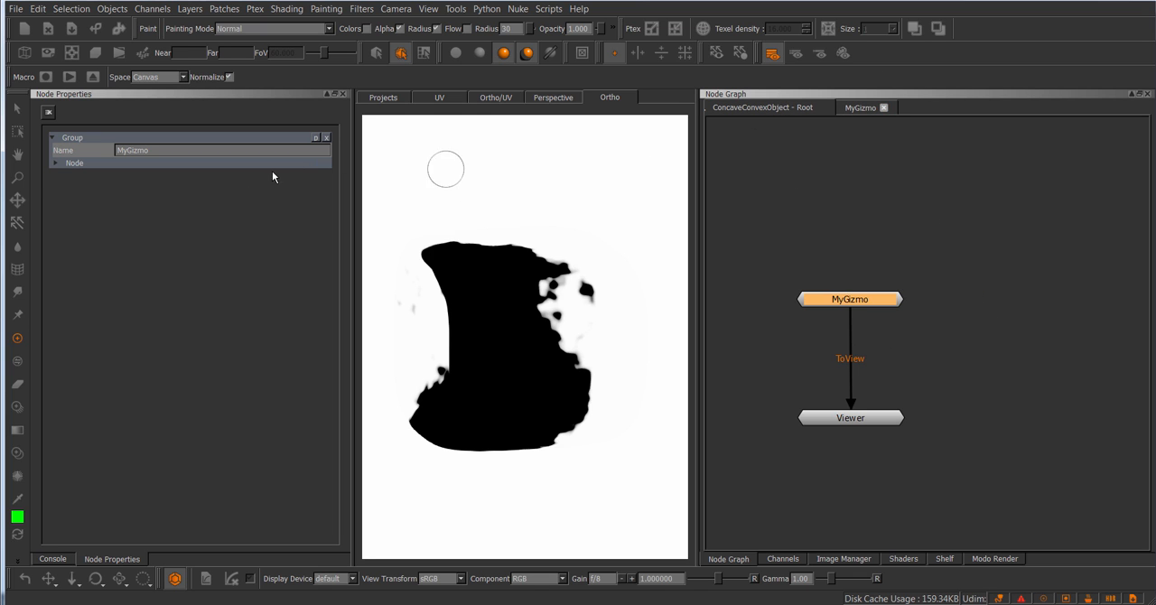
# Step: Expose the Cloud node's Roughness parameter as a knob on the MyGizmo group
pyautogui.click(315, 138)
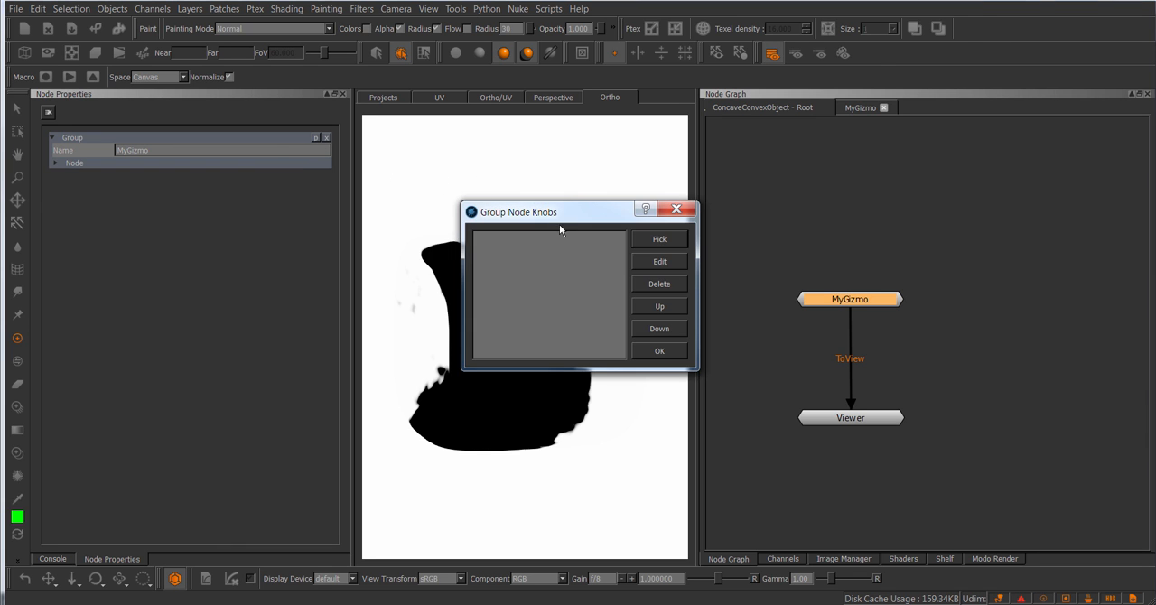
pyautogui.moveTo(546, 217)
pyautogui.mouseDown()
pyautogui.moveTo(555, 206)
pyautogui.moveTo(548, 214)
pyautogui.mouseUp()
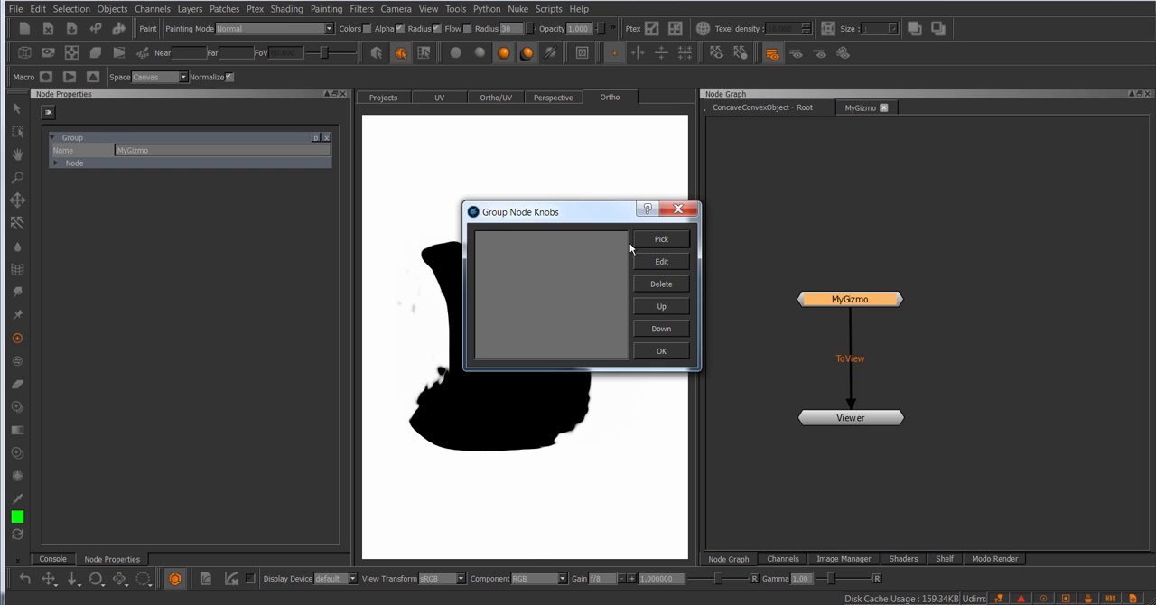
pyautogui.click(661, 239)
pyautogui.click(566, 246)
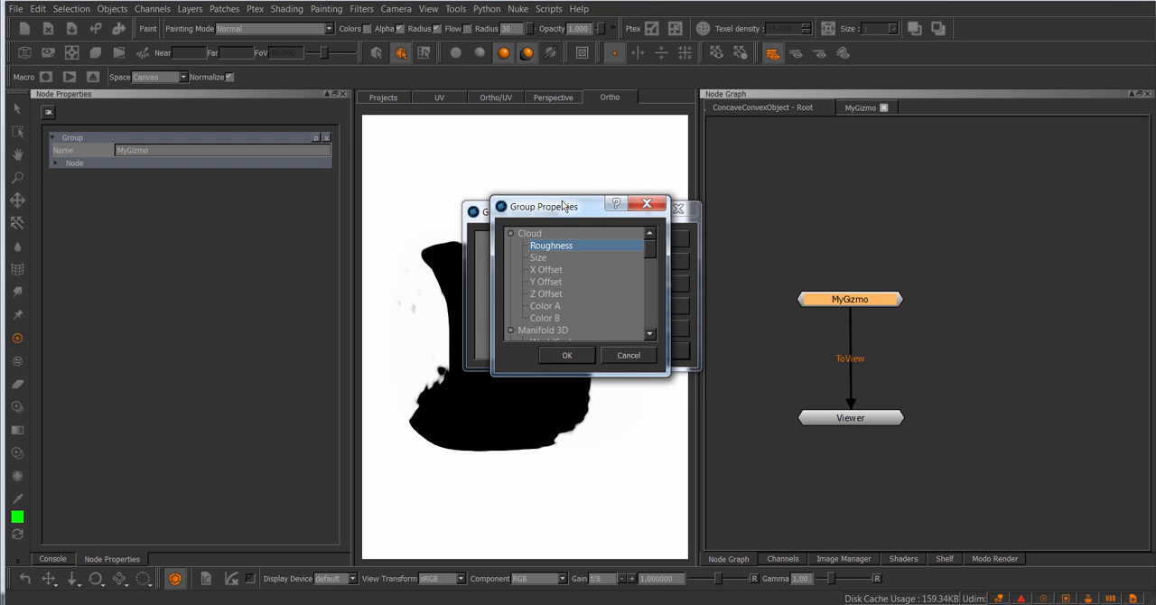
pyautogui.moveTo(563, 210); pyautogui.dragTo(598, 204)
pyautogui.click(599, 350)
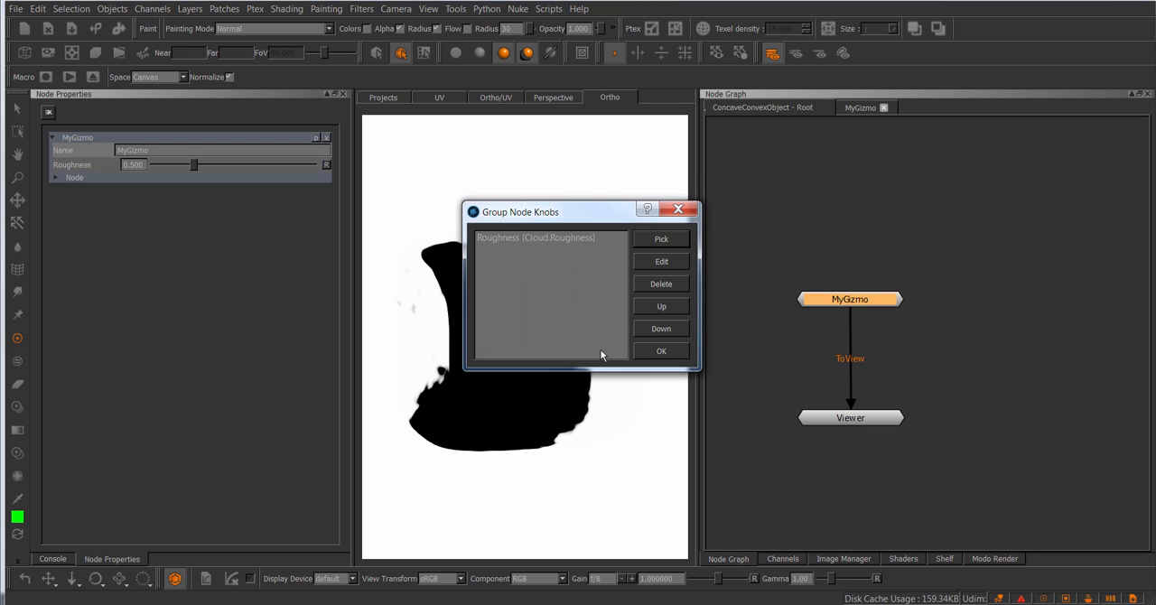
pyautogui.click(660, 351)
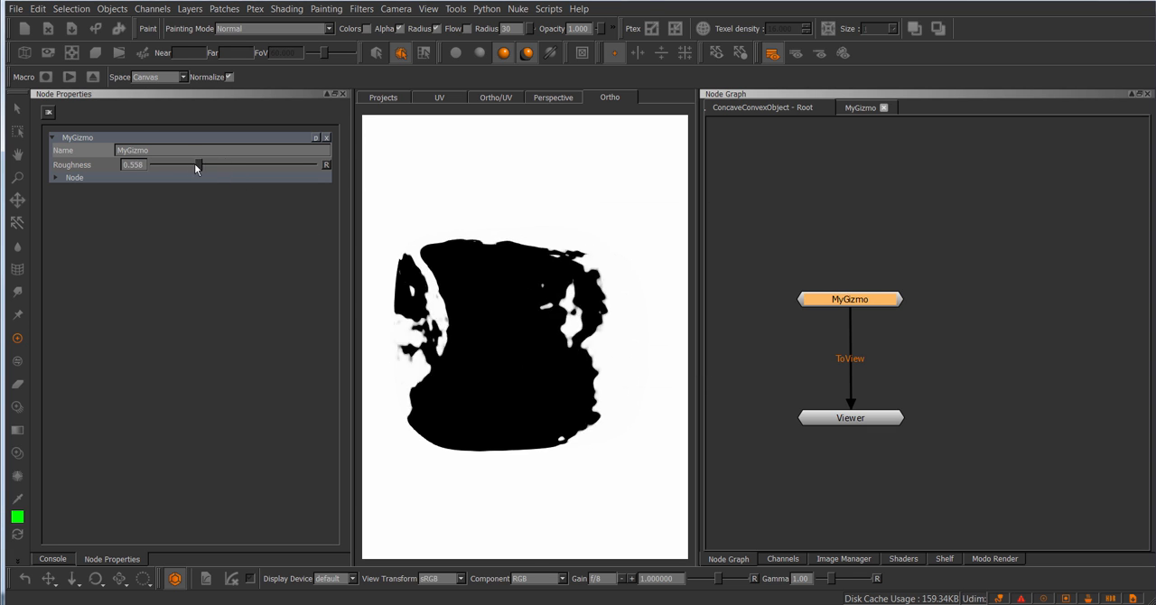
# Step: Adjust the linked Roughness from both MyGizmo and its inner Cloud node to 0.438, and close the group graph and Cloud properties
pyautogui.moveTo(194, 164); pyautogui.dragTo(189, 164)
pyautogui.click(858, 109)
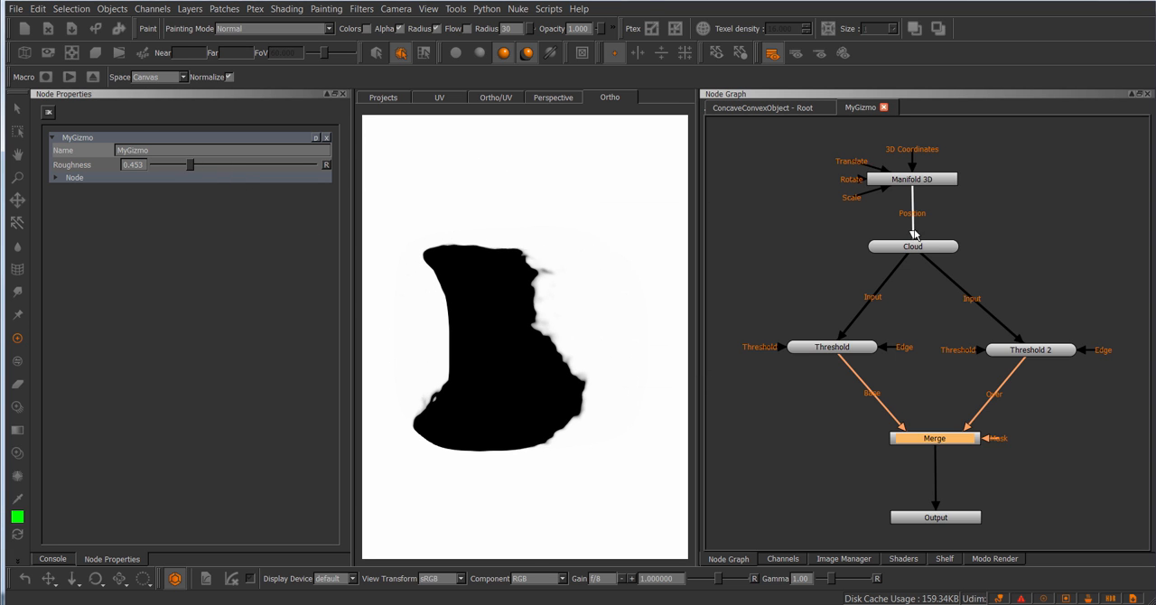
pyautogui.doubleClick(912, 247)
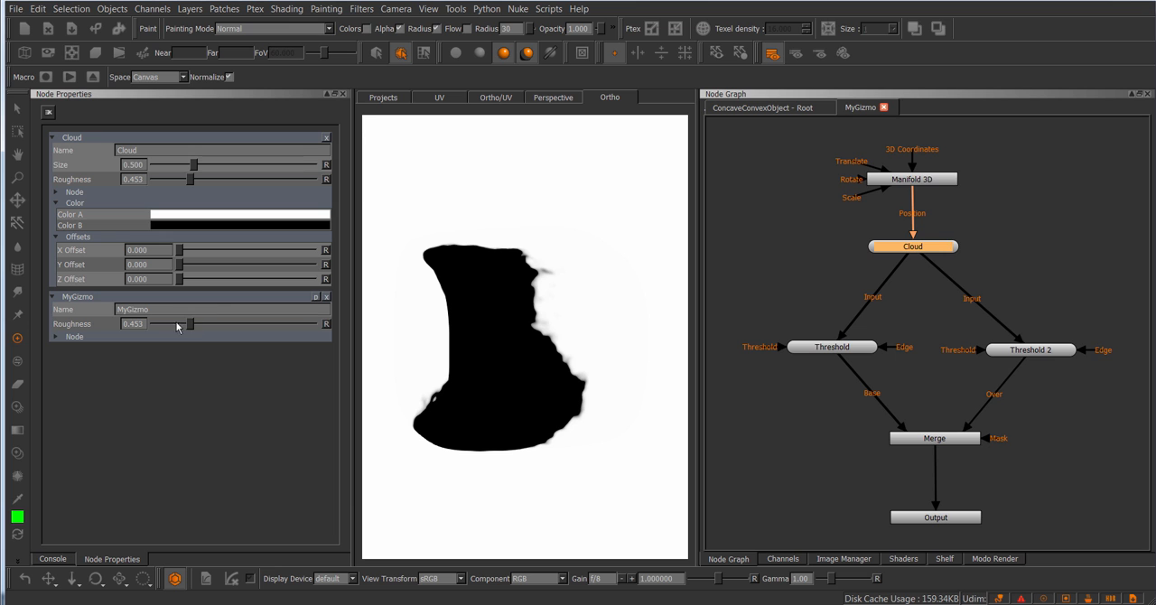
pyautogui.moveTo(190, 328)
pyautogui.mouseDown()
pyautogui.moveTo(225, 324)
pyautogui.moveTo(186, 324)
pyautogui.mouseUp()
pyautogui.moveTo(184, 178); pyautogui.dragTo(190, 184)
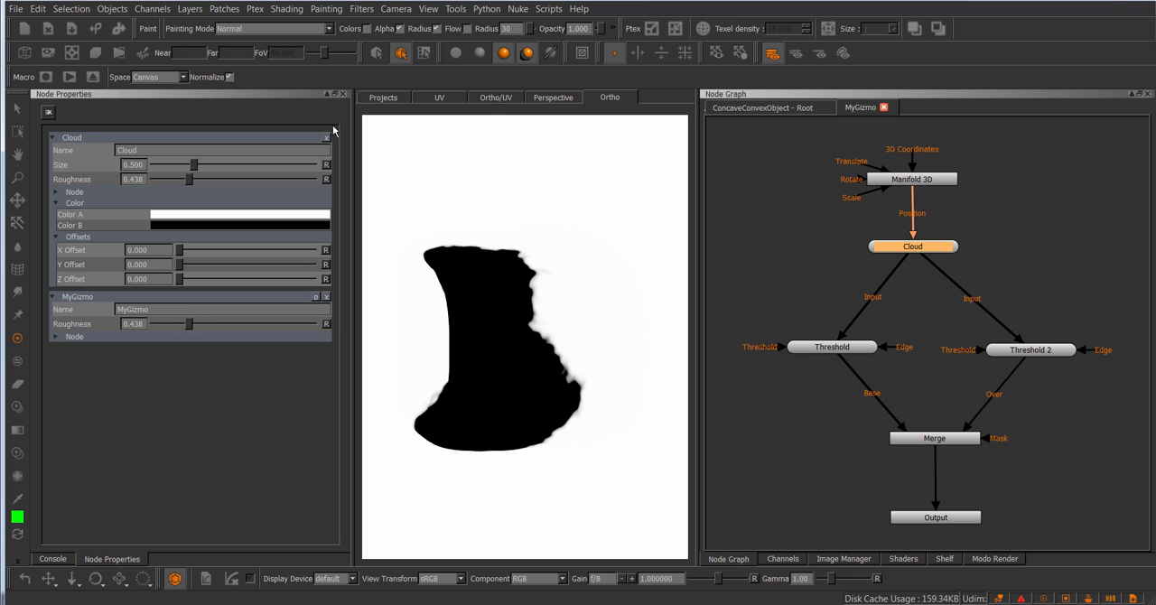
pyautogui.click(884, 108)
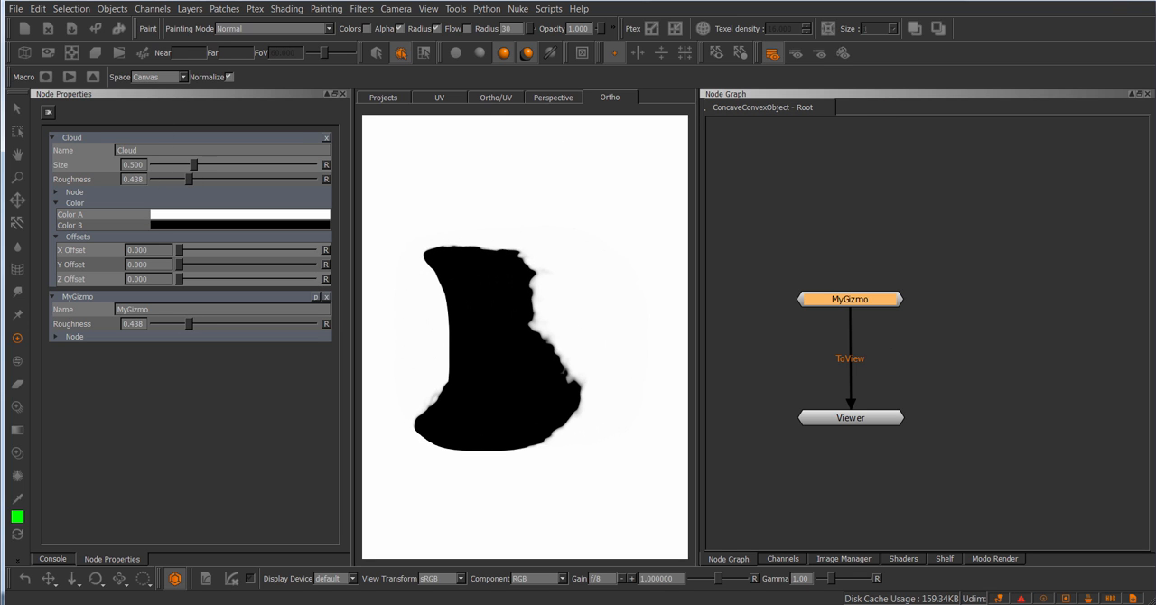
pyautogui.click(326, 137)
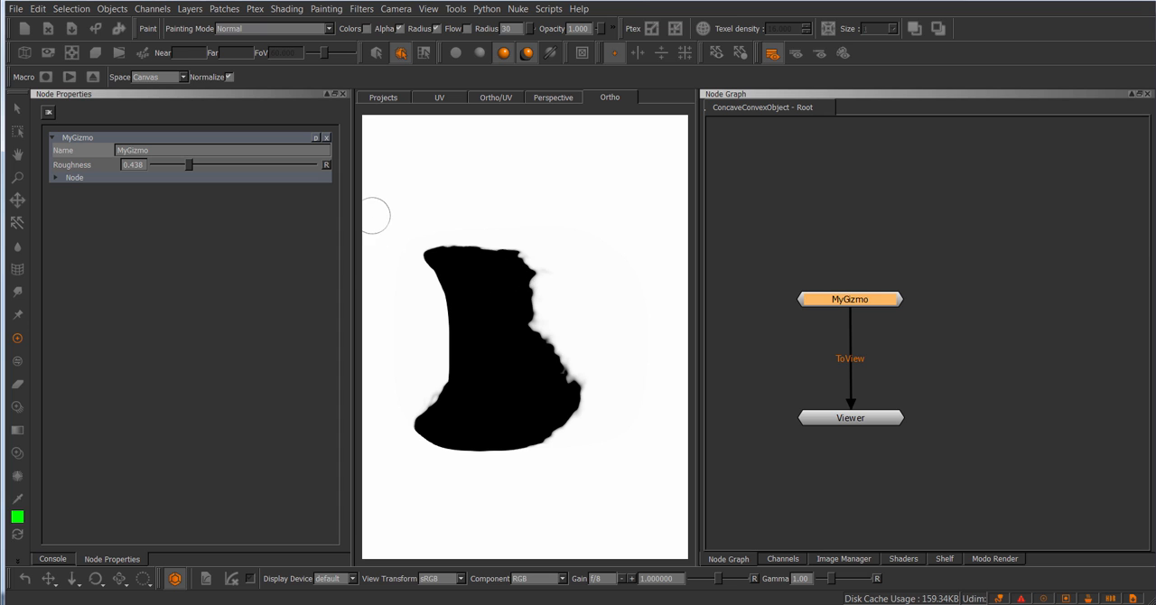
# Step: Rename the Cloud Roughness knob on the MyGizmo group to Roughness_01
pyautogui.click(316, 137)
pyautogui.click(546, 241)
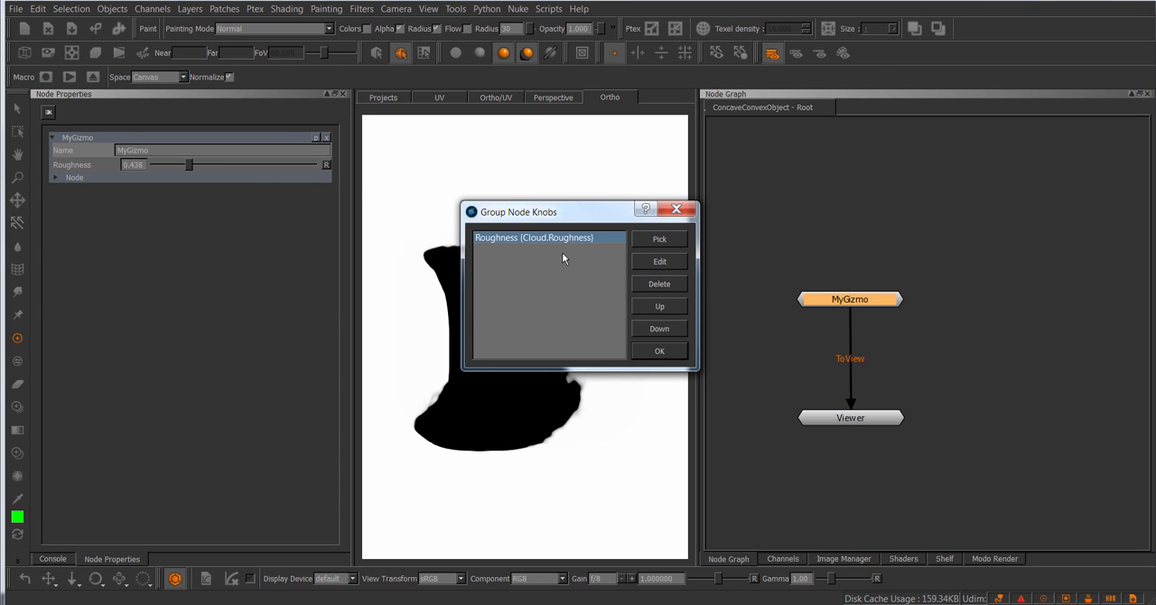
pyautogui.click(660, 262)
pyautogui.click(576, 291)
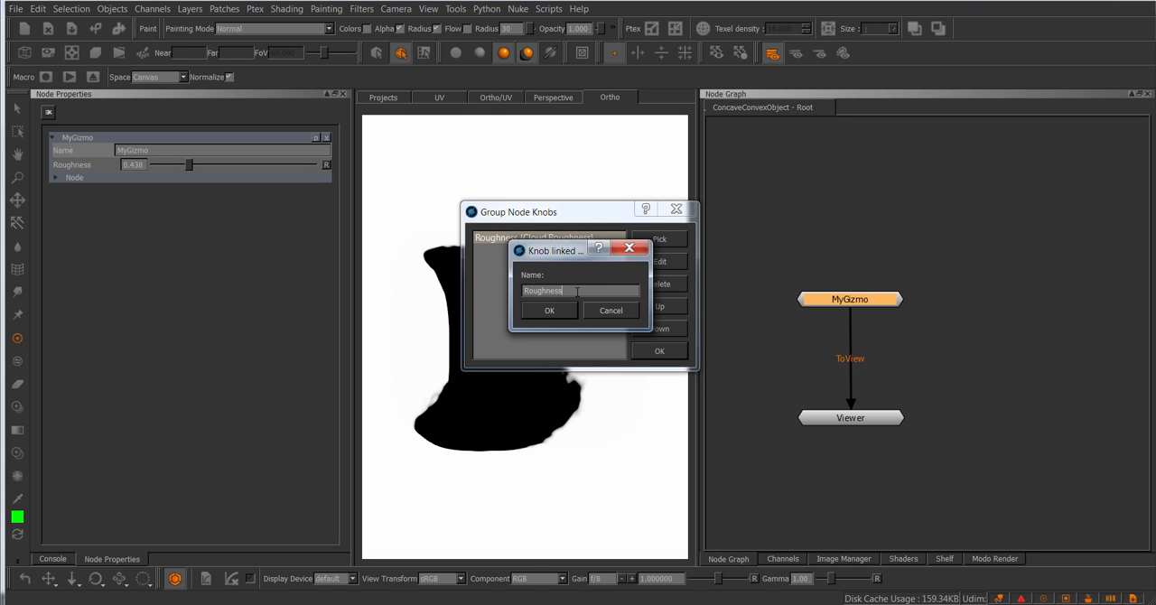
pyautogui.write('_0')
pyautogui.write('1')
pyautogui.click(549, 310)
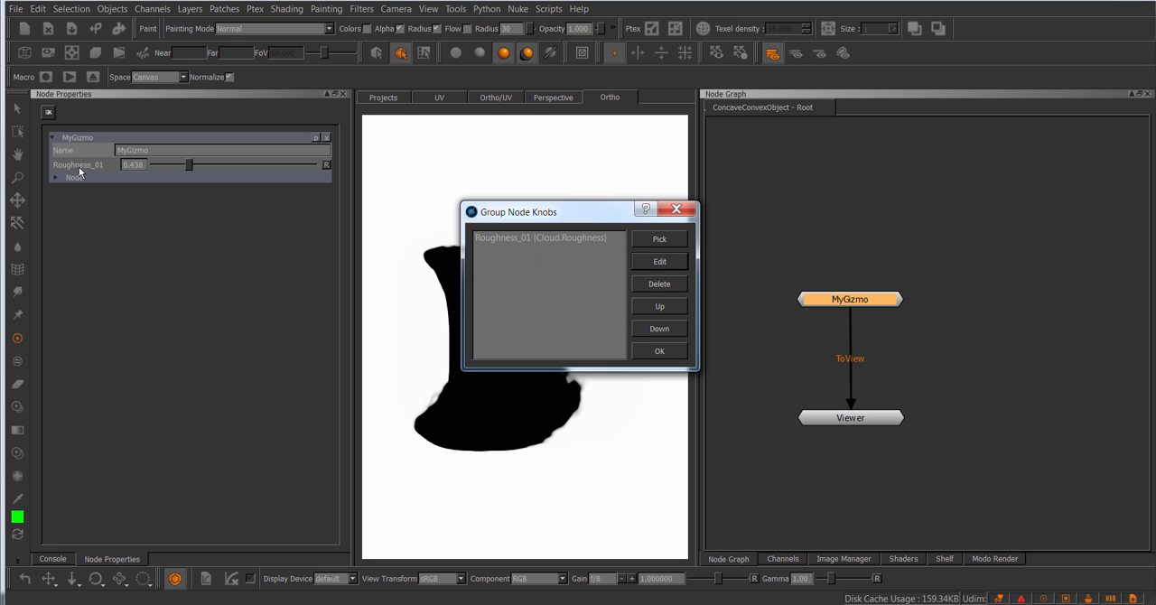
# Step: Try naming the MyGizmo knob "Roughness 01" with a space instead of the underscore, and close the group knob editor
pyautogui.click(524, 238)
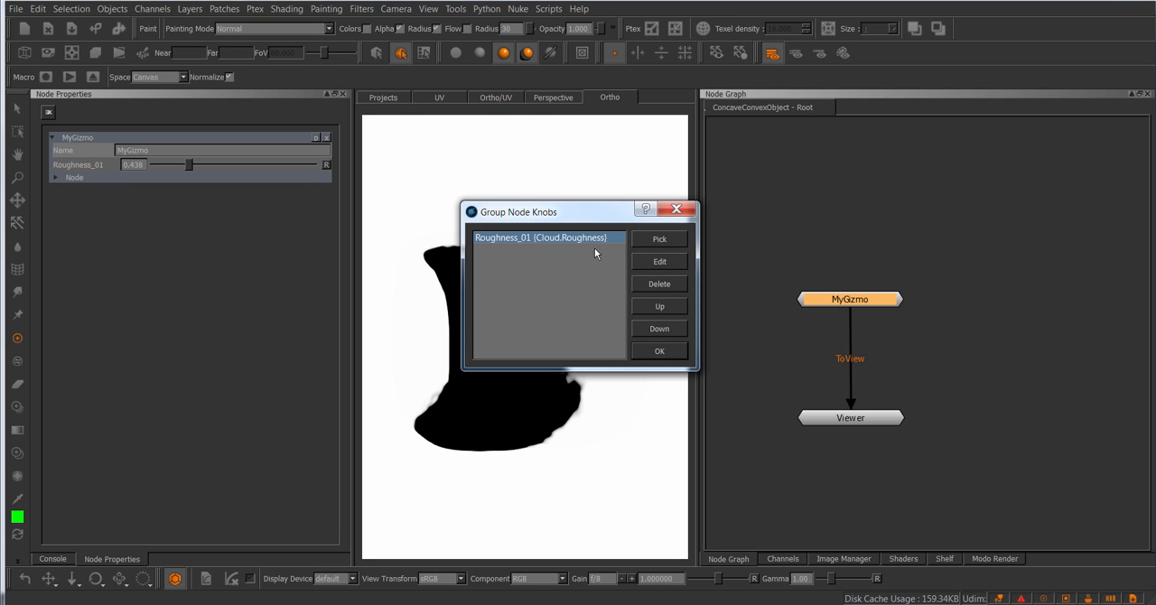
pyautogui.click(655, 262)
pyautogui.moveTo(576, 255); pyautogui.dragTo(576, 262)
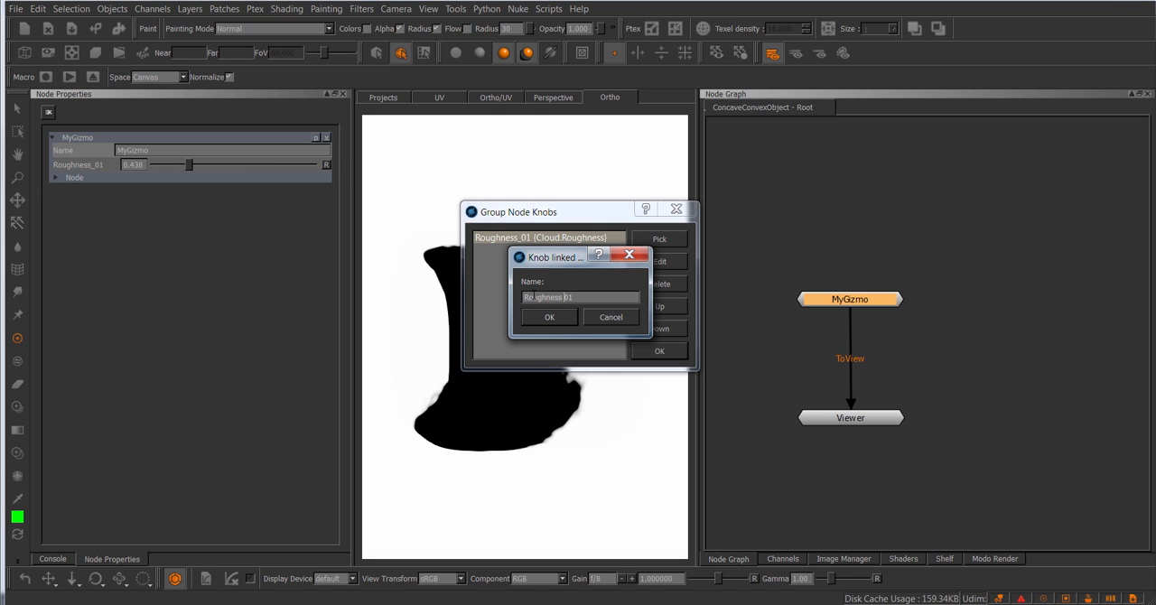
pyautogui.click(551, 318)
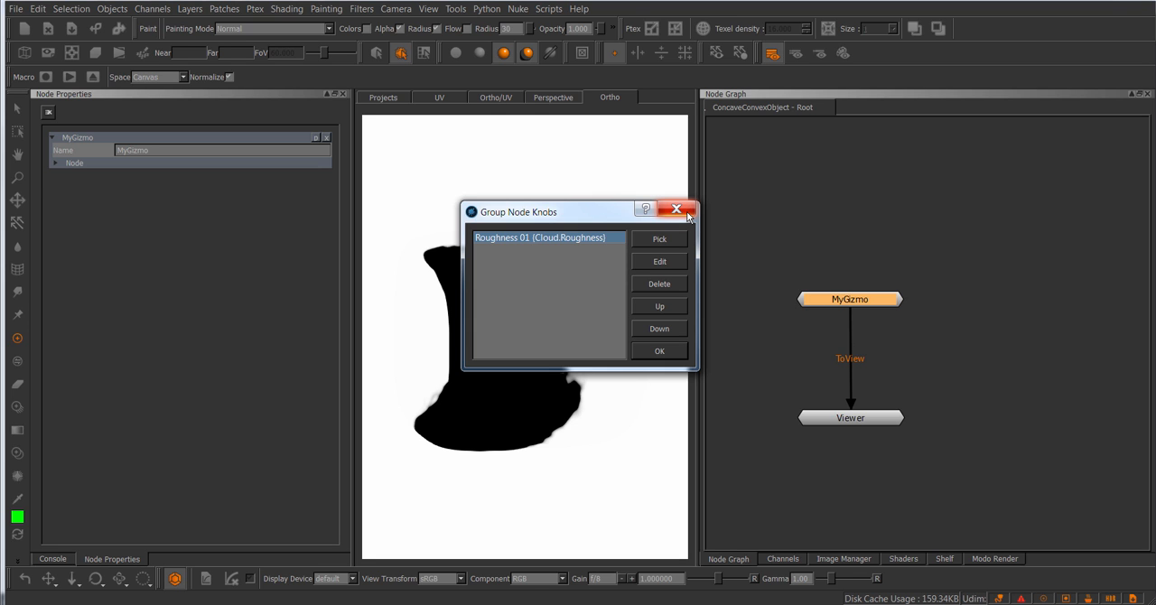
pyautogui.moveTo(594, 217); pyautogui.dragTo(587, 213)
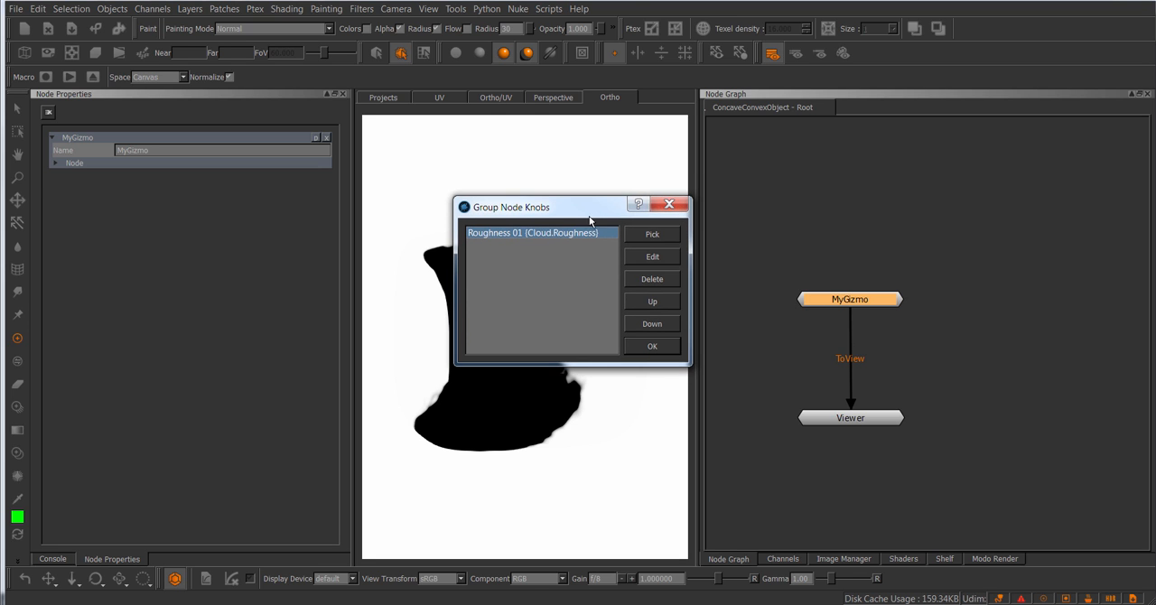
pyautogui.click(679, 207)
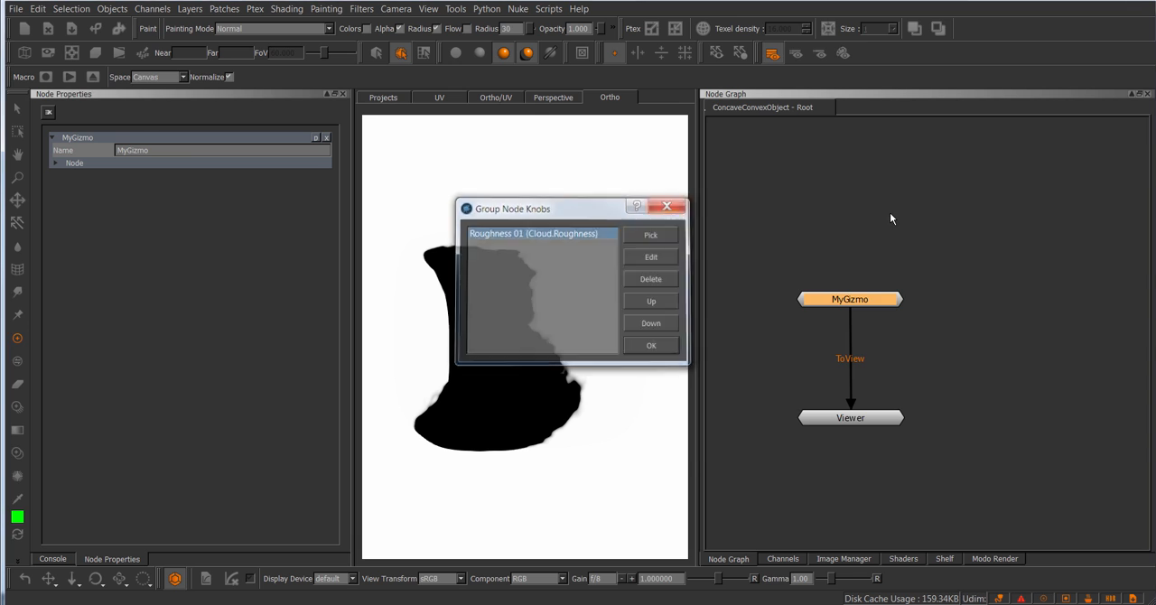
# Step: Delete the MyGizmo node feeding the Viewer and place the MyGizmo 3 node above the Viewer instead
pyautogui.scroll(-2, 890, 213)
pyautogui.click(905, 253)
pyautogui.moveTo(891, 311); pyautogui.dragTo(893, 301)
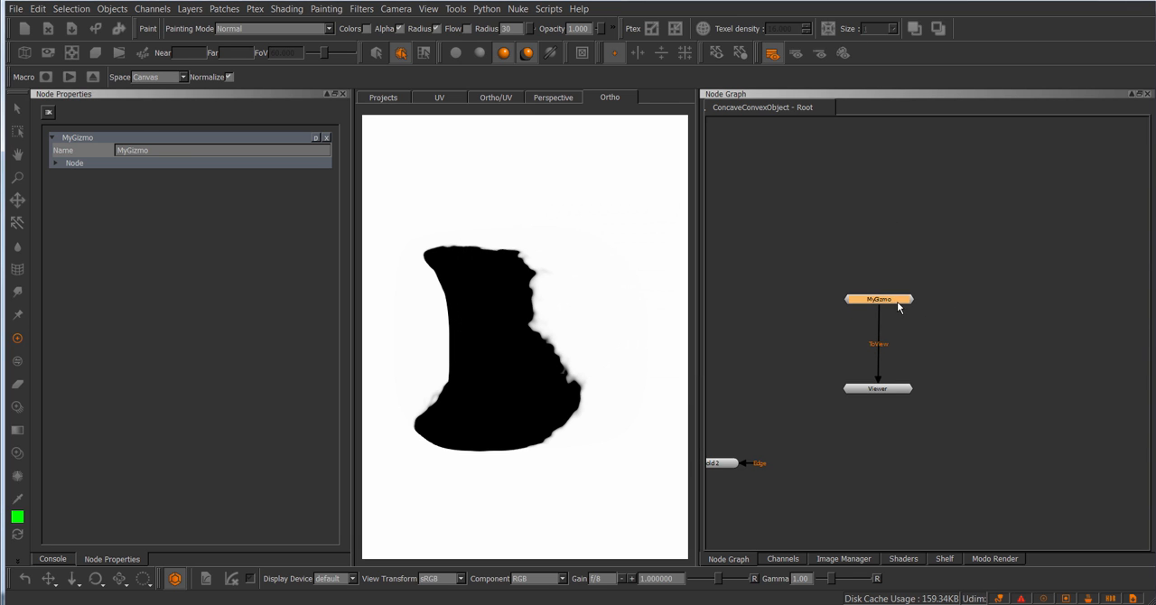
pyautogui.press('Delete')
pyautogui.moveTo(856, 265); pyautogui.dragTo(984, 272, button='middle')
pyautogui.scroll(-1, 983, 273)
pyautogui.moveTo(783, 249); pyautogui.dragTo(1007, 324)
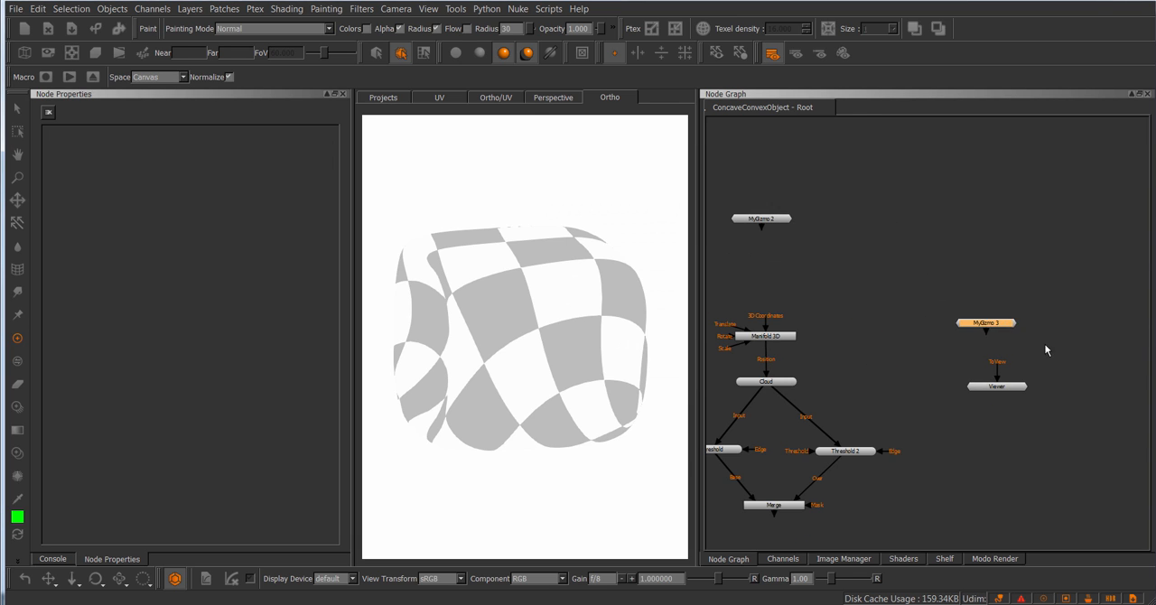
# Step: Open the MyGizmo 3 group and its properties, return to the root node graph, and align the node above the Viewer
pyautogui.scroll(2, 1029, 336)
pyautogui.doubleClick(1026, 323)
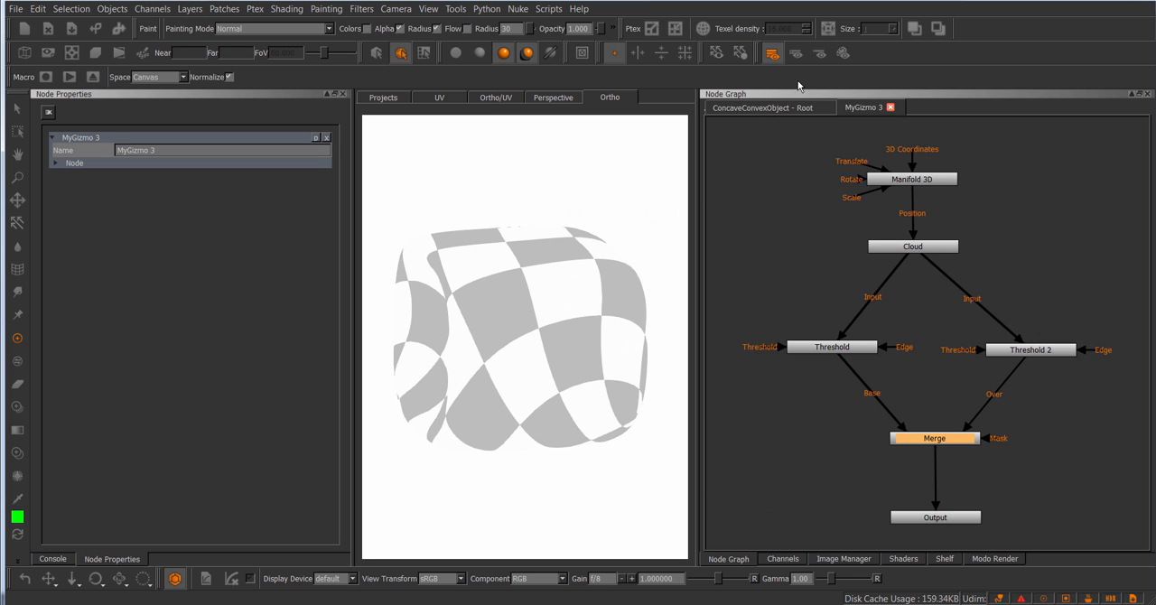
pyautogui.click(807, 109)
pyautogui.moveTo(1017, 262); pyautogui.dragTo(913, 240, button='middle')
pyautogui.scroll(1, 913, 240)
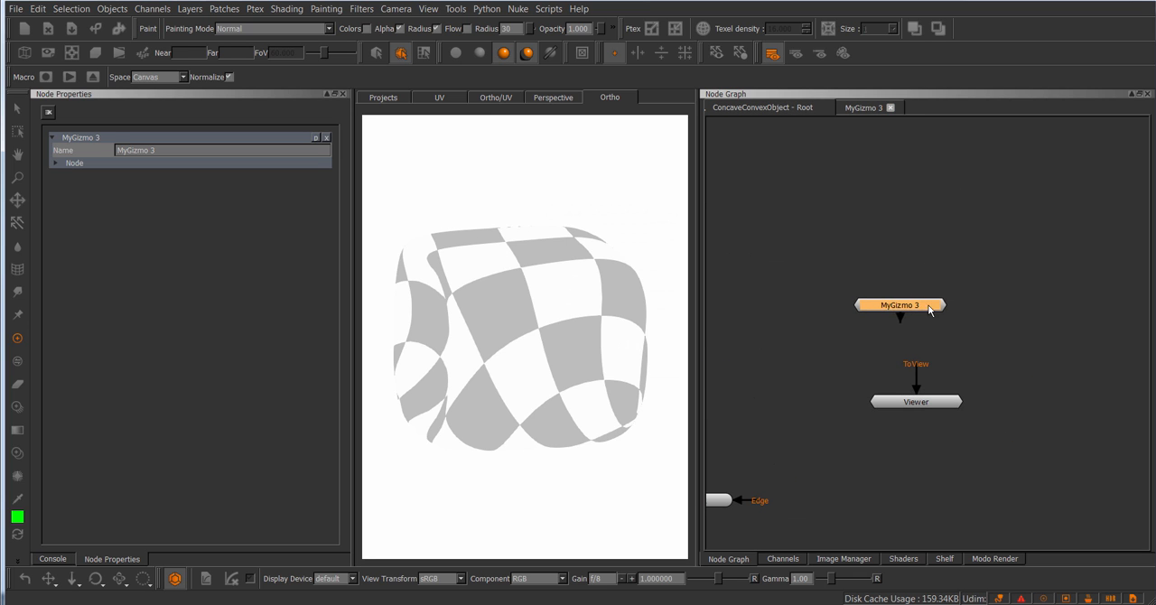
pyautogui.moveTo(901, 305); pyautogui.dragTo(912, 314)
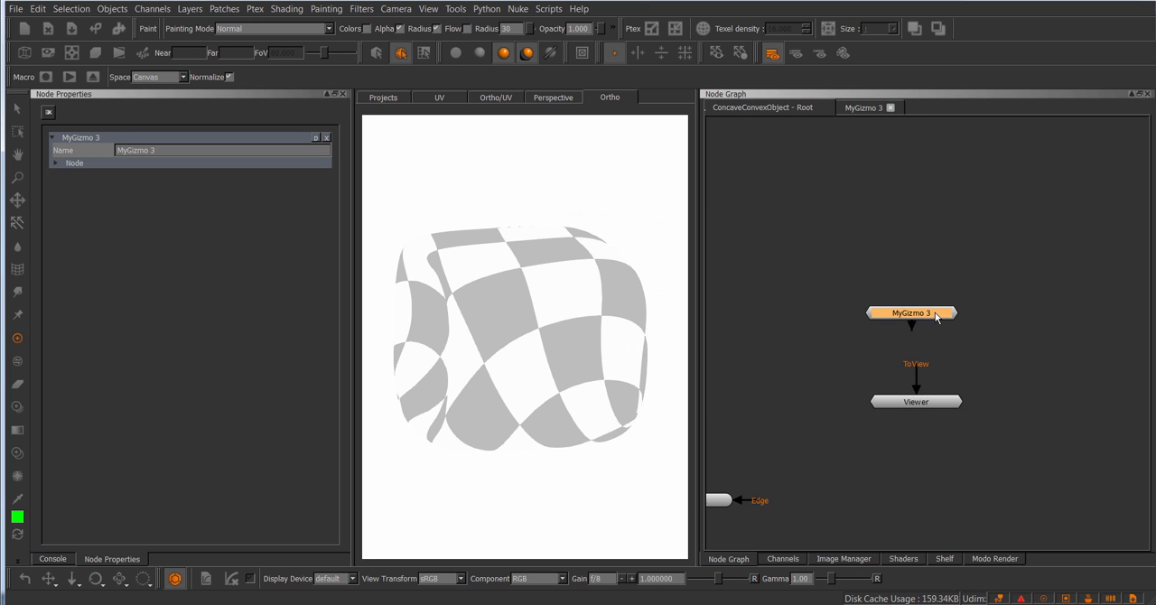
# Step: Expose the inner Cloud node's Roughness parameter as a knob on MyGizmo 3
pyautogui.click(316, 138)
pyautogui.click(666, 238)
pyautogui.click(551, 246)
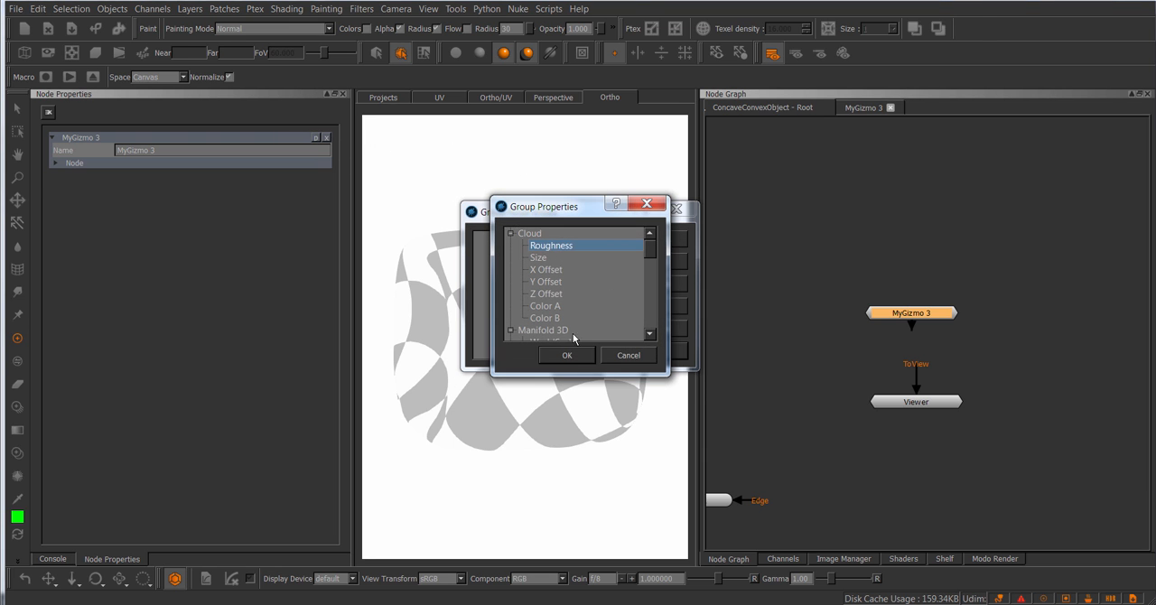
pyautogui.click(567, 355)
# Step: Add the Cloud node's X, Y and Z Offset and the Manifold 3D node's WorldScale as knobs on MyGizmo 3
pyautogui.click(659, 239)
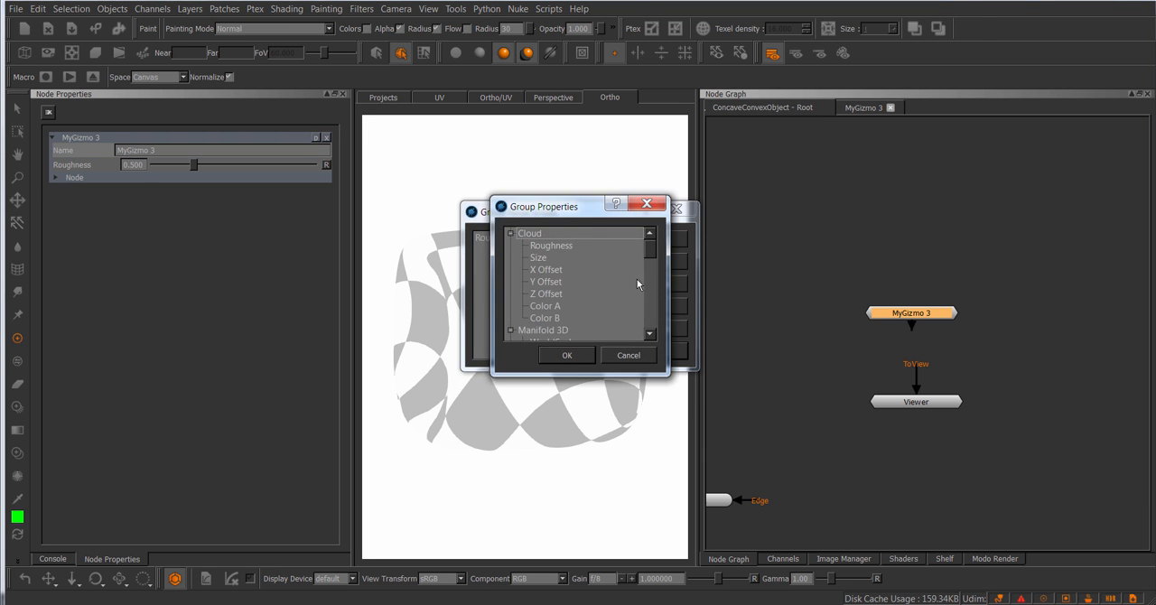
pyautogui.scroll(-2, 568, 298)
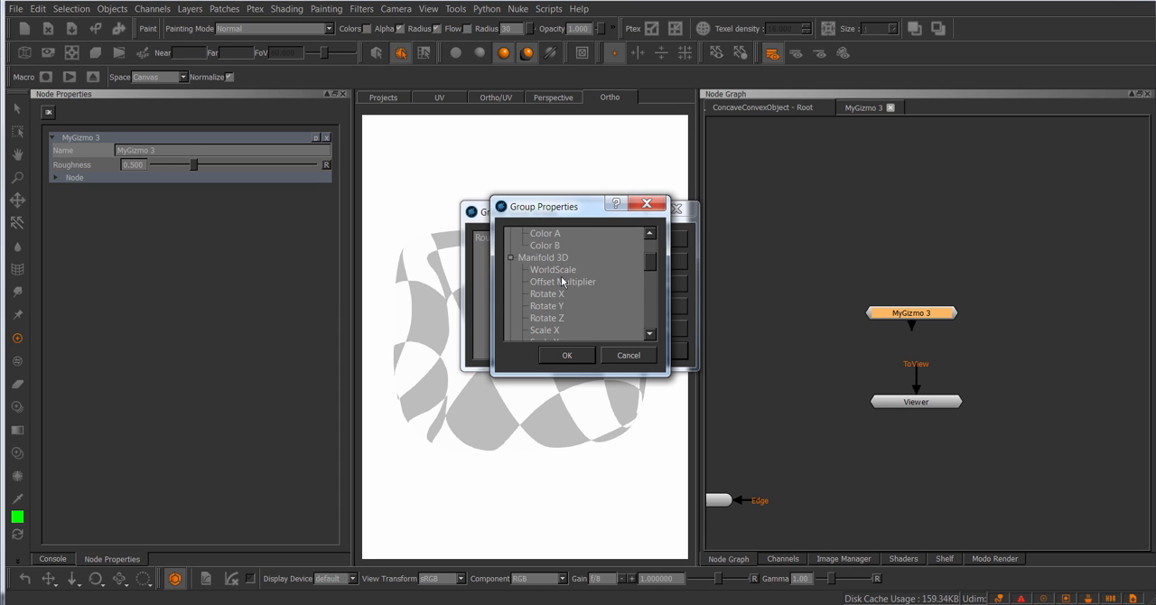
pyautogui.scroll(-5, 571, 302)
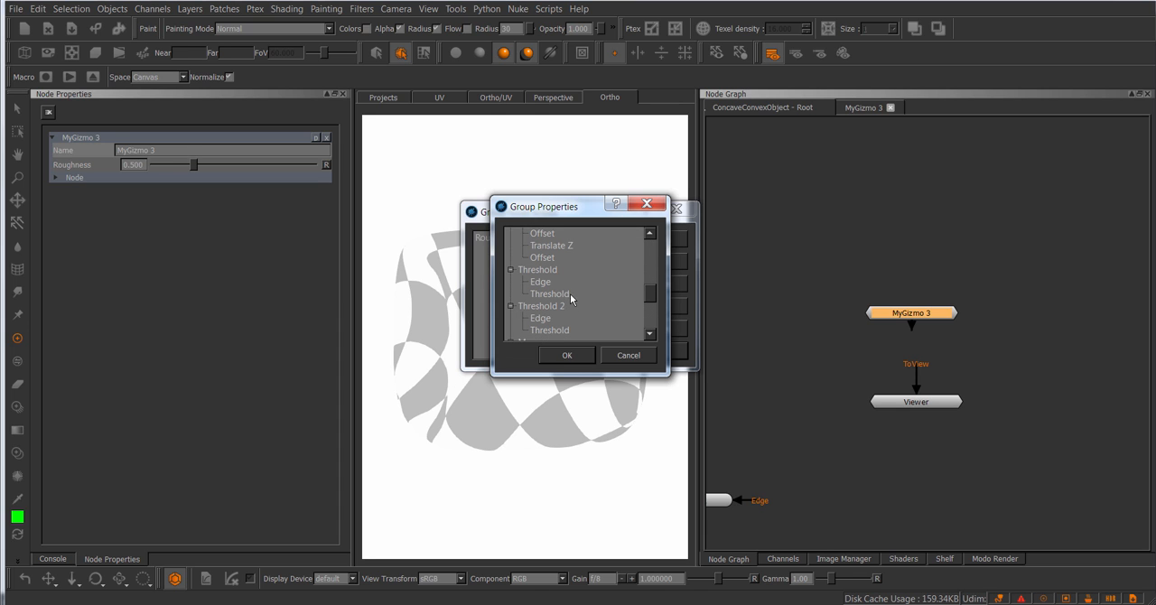
pyautogui.click(583, 354)
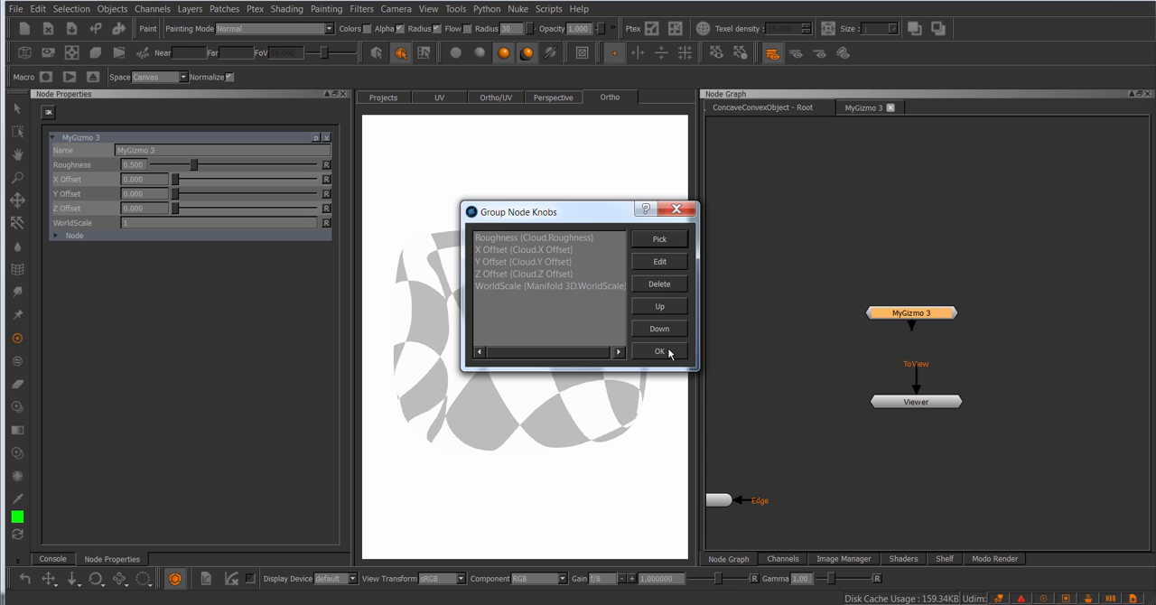
# Step: Add the first Threshold node's Edge and Threshold parameters as MyGizmo 3 knobs and finish editing the knob list
pyautogui.click(659, 239)
pyautogui.scroll(-5, 591, 287)
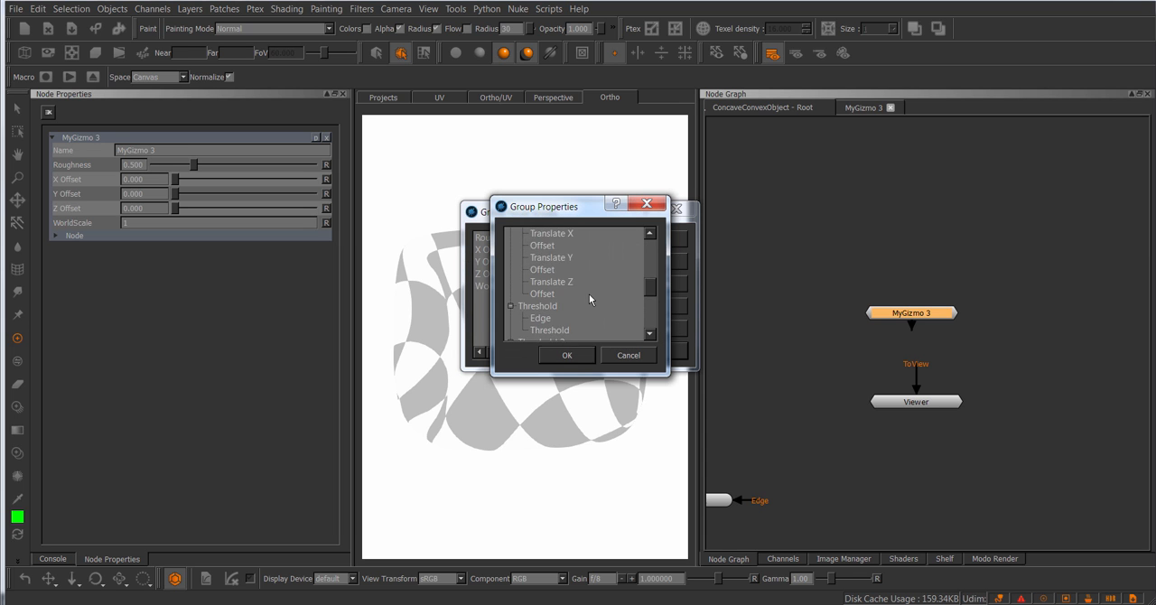
pyautogui.scroll(-1, 589, 295)
pyautogui.click(548, 282)
pyautogui.keyDown('ctrl'); pyautogui.click(549, 294); pyautogui.keyUp('ctrl')
pyautogui.click(574, 356)
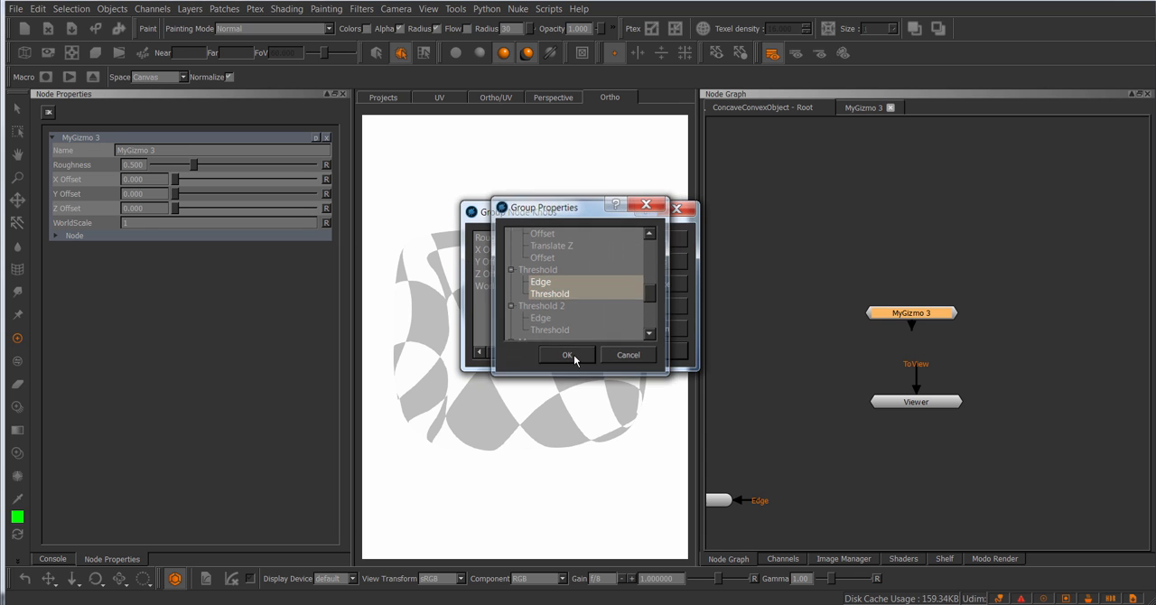
pyautogui.click(655, 354)
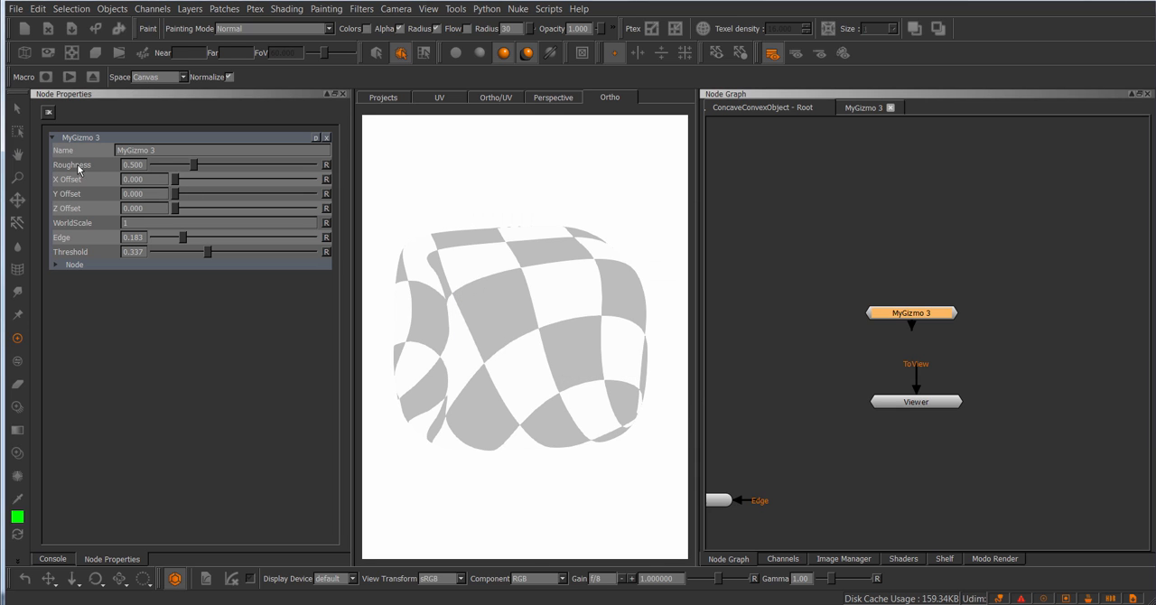
# Step: Nudge MyGizmo 3 slightly upward, check its available file operations, and reveal its Node properties containing the gizmo export option
pyautogui.moveTo(929, 311); pyautogui.dragTo(927, 306)
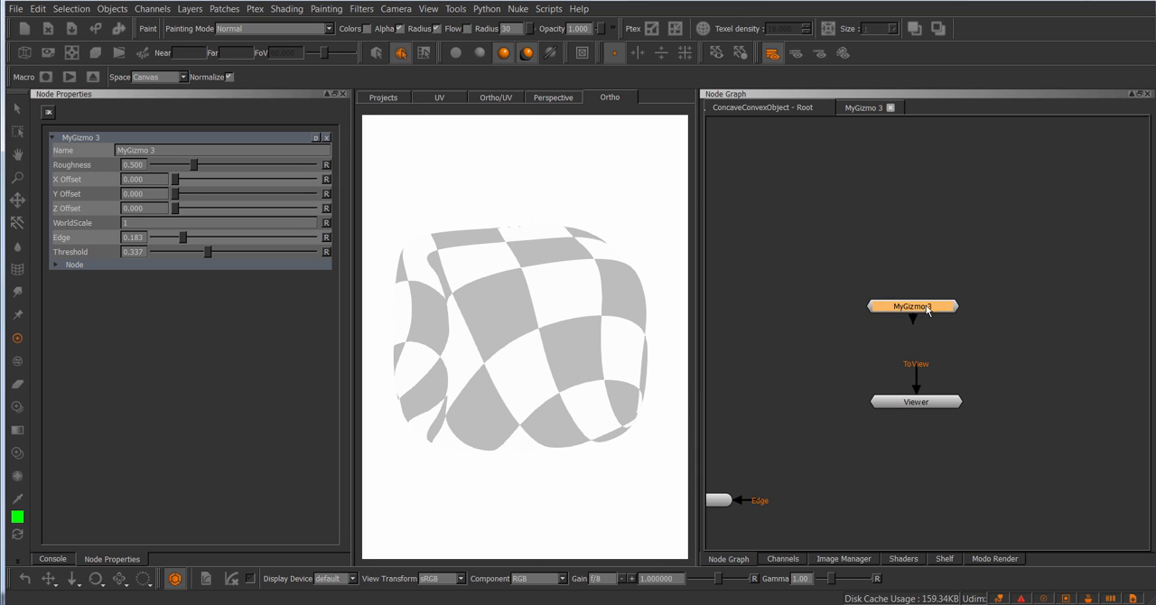
pyautogui.rightClick(928, 305)
pyautogui.click(902, 282)
pyautogui.rightClick(899, 304)
pyautogui.moveTo(930, 352)
pyautogui.click(946, 279)
pyautogui.click(65, 266)
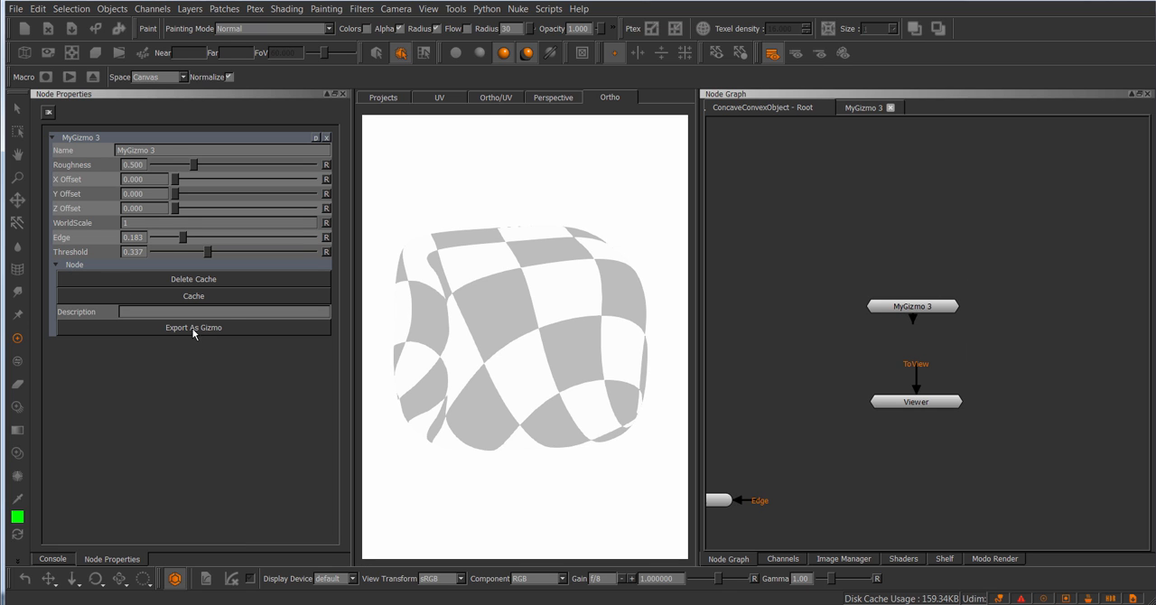
# Step: Look inside the MyGizmo 3 group's network again and return to the root node graph
pyautogui.click(908, 308)
pyautogui.doubleClick(908, 308)
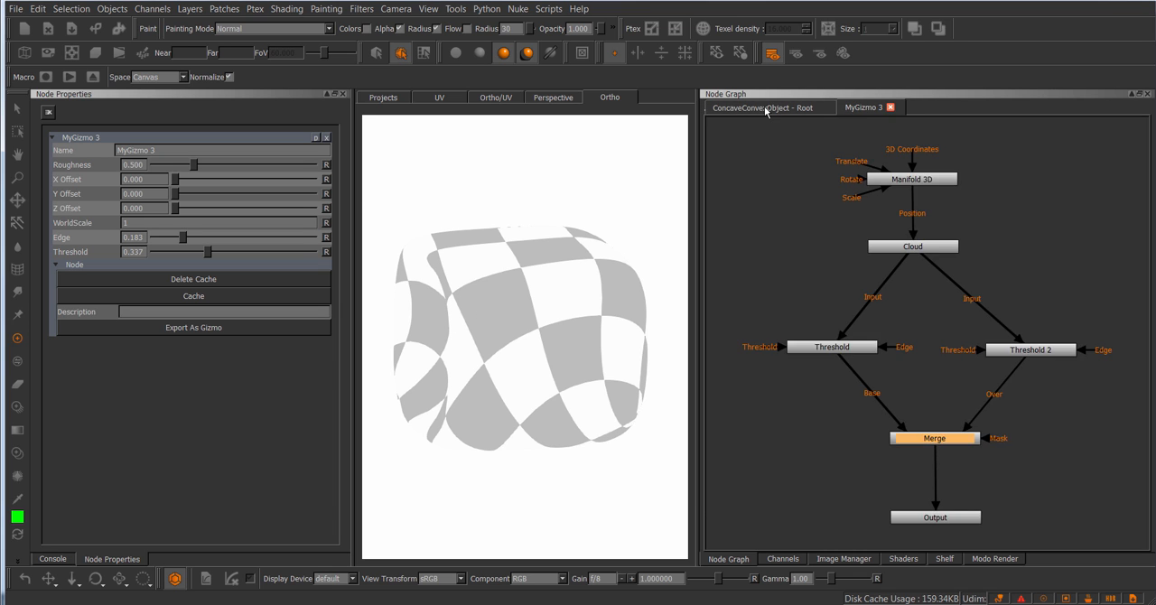
pyautogui.click(764, 107)
# Step: Export the MyGizmo 3 node as an .mng file named test in the Tests folder
pyautogui.rightClick(912, 306)
pyautogui.moveTo(930, 350)
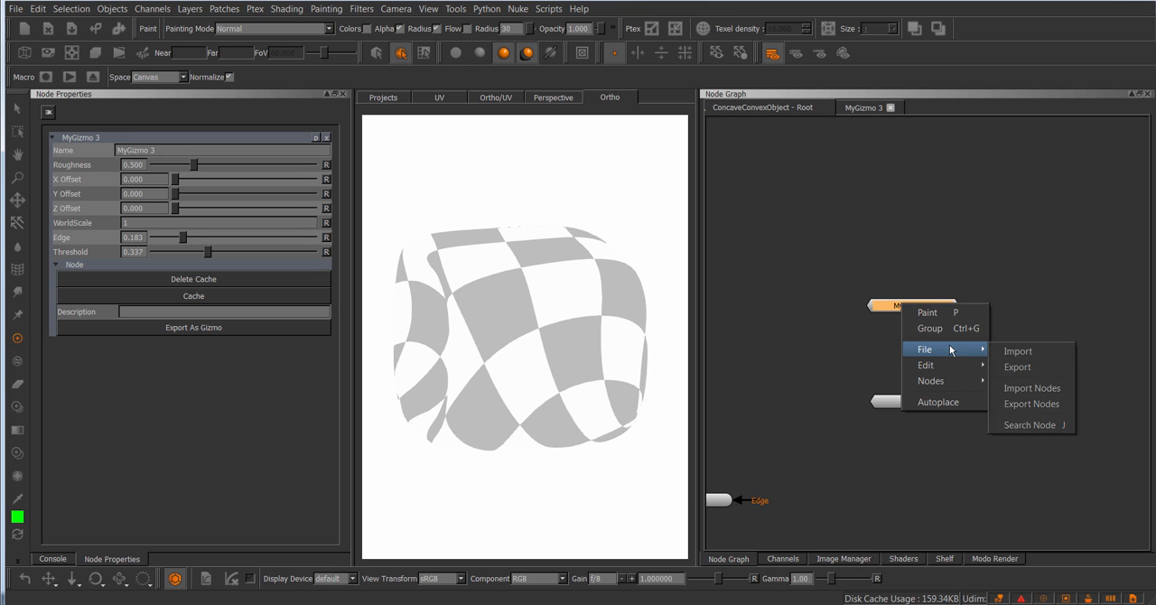
pyautogui.click(1034, 402)
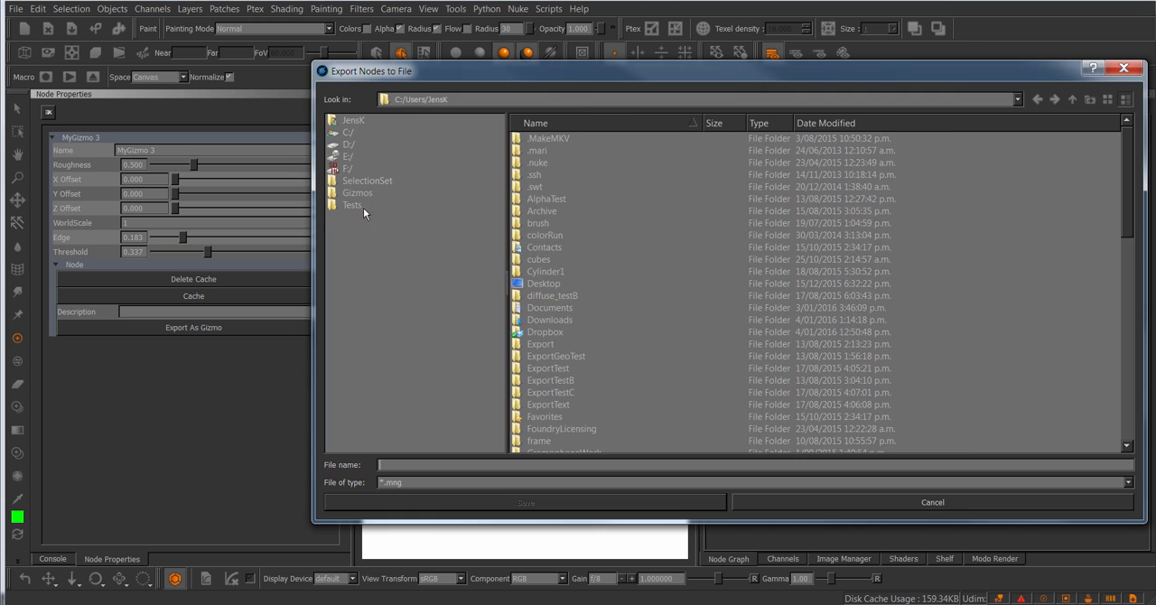
pyautogui.click(361, 206)
pyautogui.click(431, 464)
pyautogui.write('test')
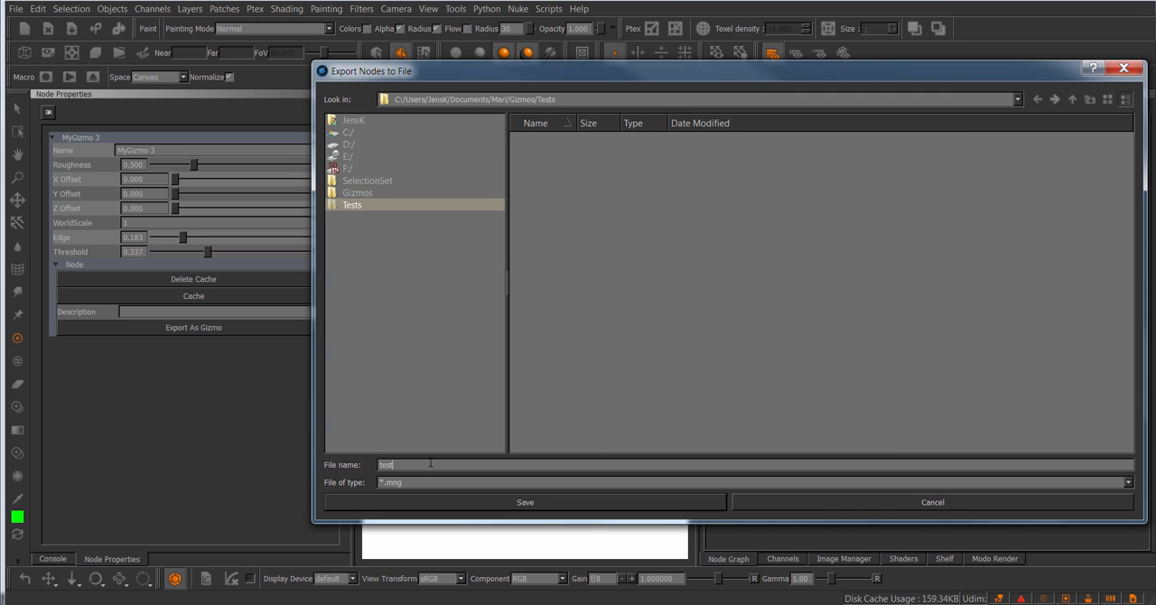
pyautogui.press('Return')
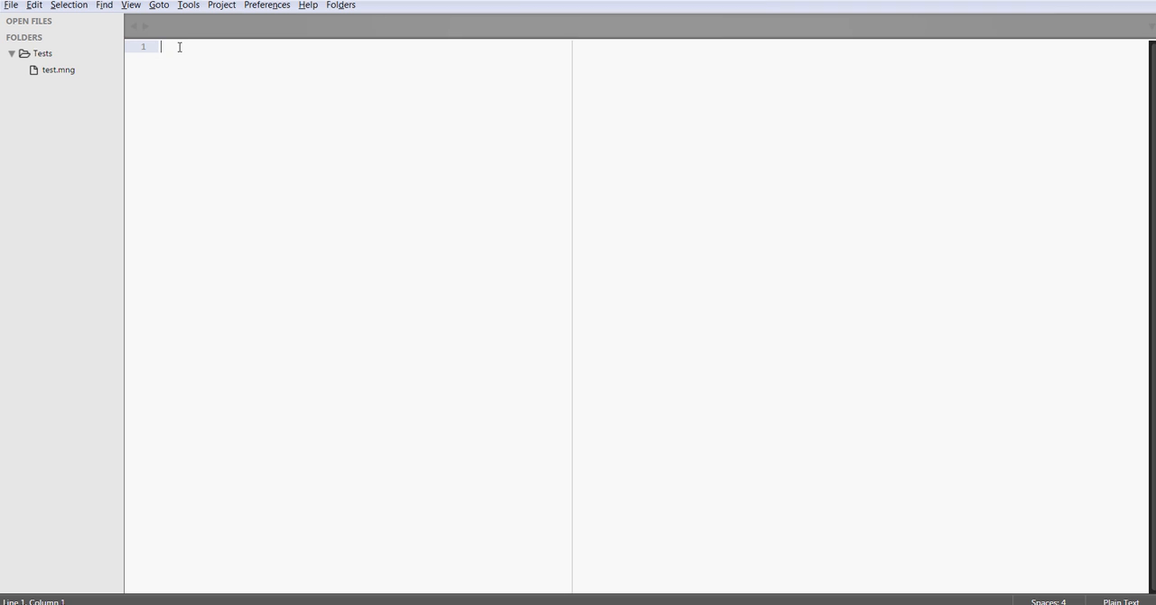
# Step: Switch to the text editor, open test.mng from the Tests folder, and examine its opening lines and the m_nodes tag
pyautogui.click(70, 72)
pyautogui.scroll(-1, 501, 280)
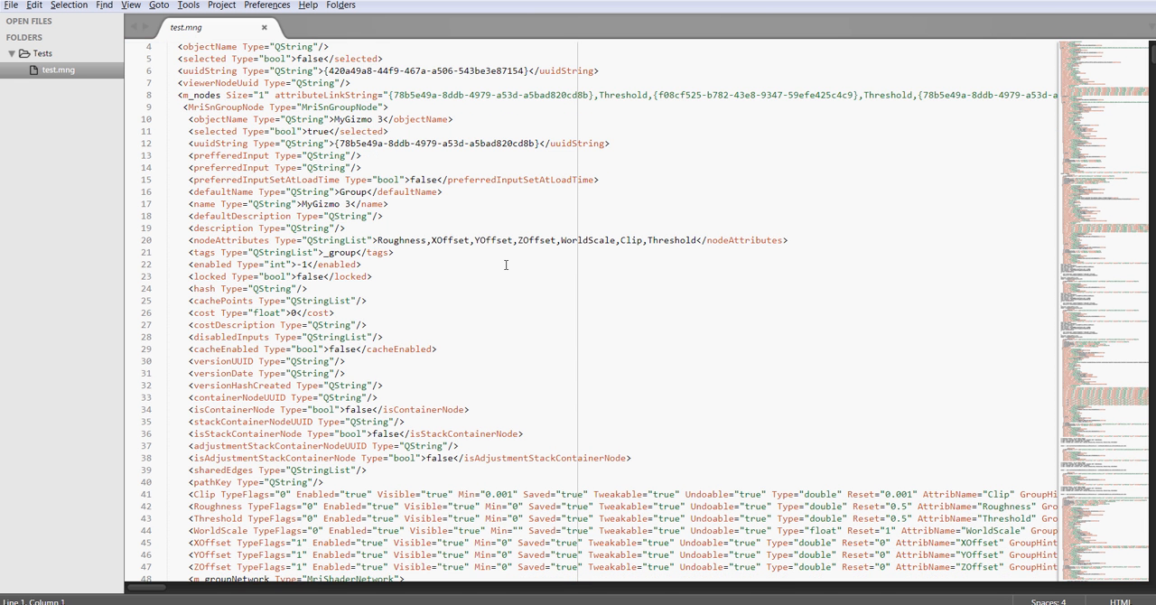
pyautogui.scroll(1, 505, 264)
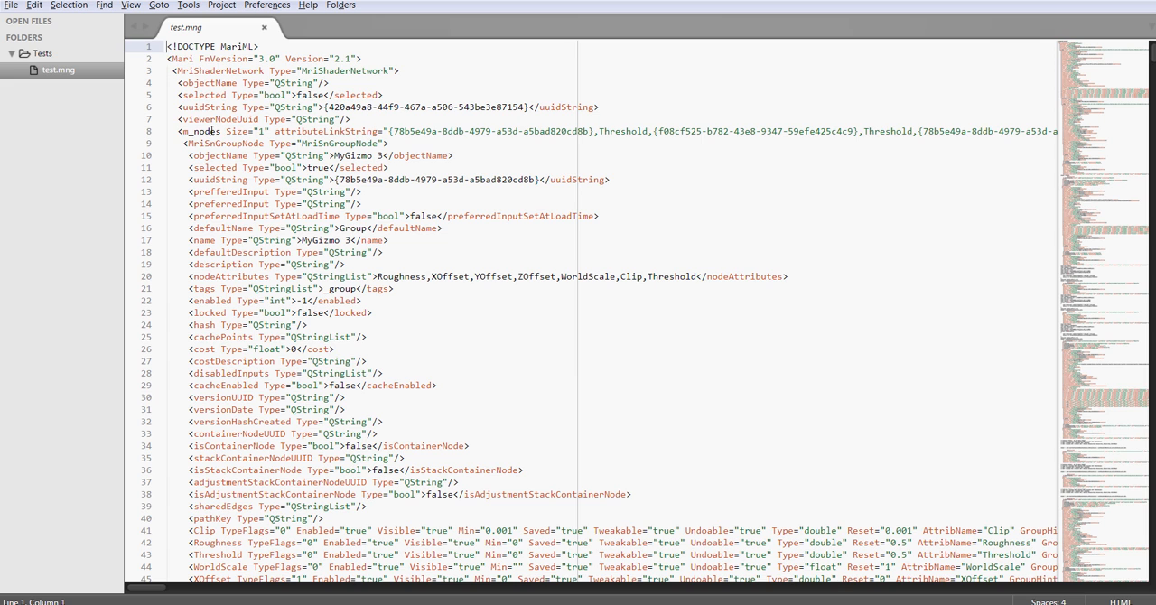
pyautogui.moveTo(177, 131); pyautogui.dragTo(186, 131)
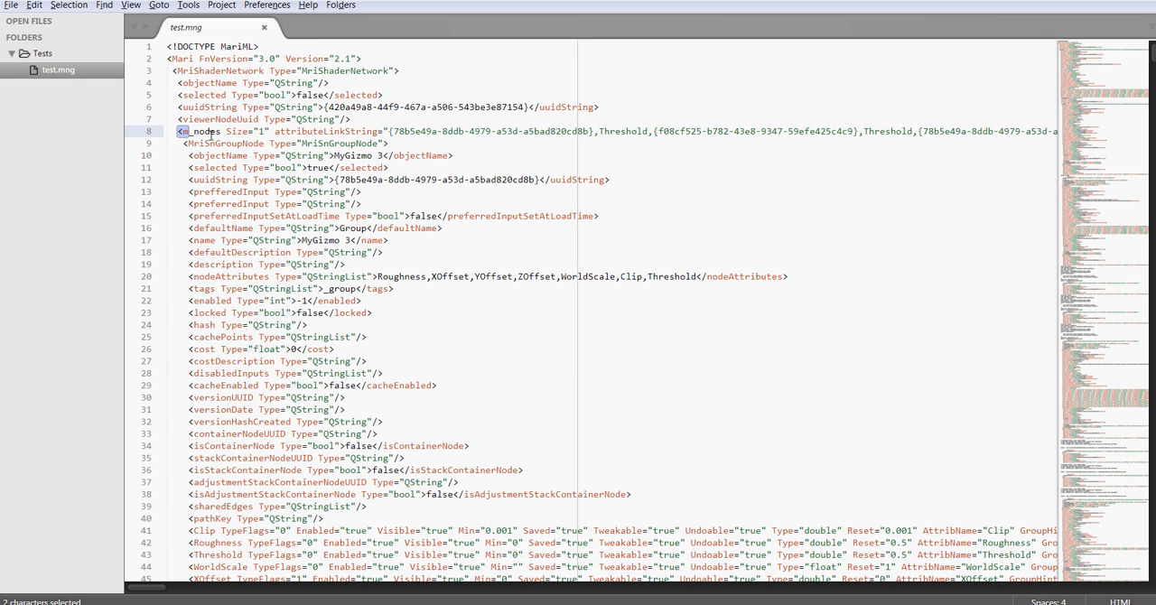
pyautogui.click(168, 135)
# Step: Examine the exposed knob definitions on lines 41 to 47 of test.mng, including the AttribName and PrettyName attributes
pyautogui.scroll(-4, 542, 241)
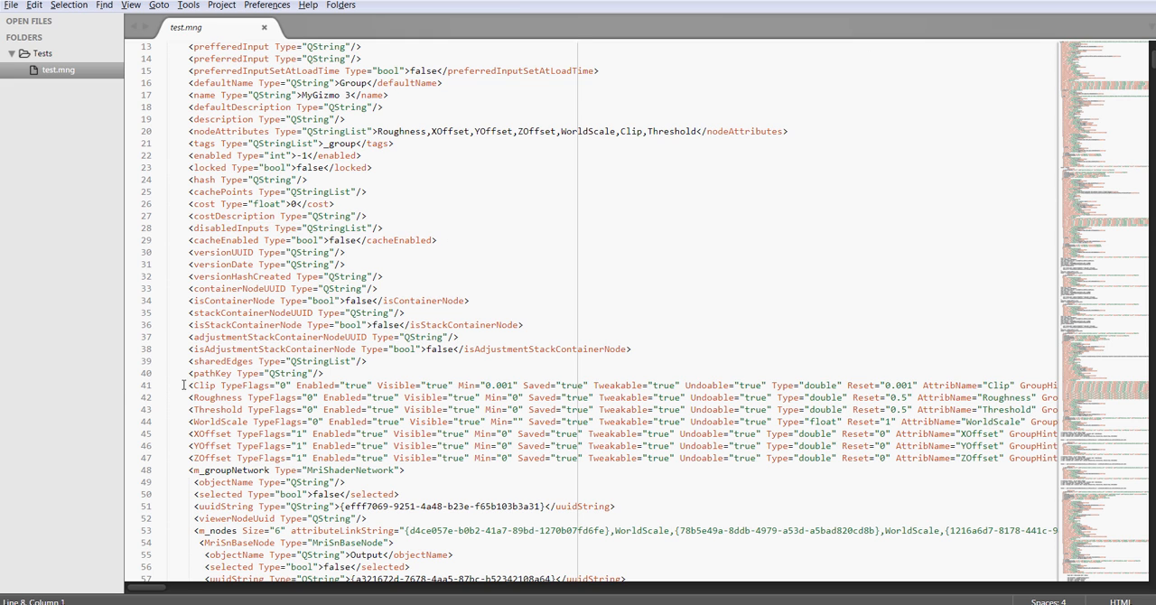
pyautogui.moveTo(184, 385); pyautogui.dragTo(808, 458)
pyautogui.click(542, 473)
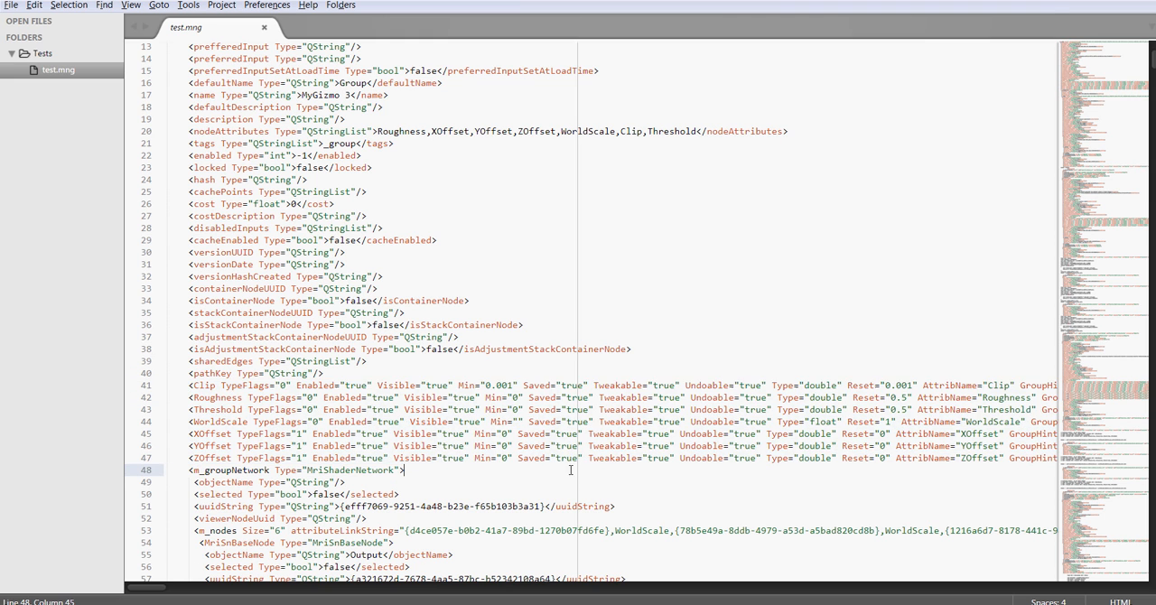
pyautogui.moveTo(142, 591); pyautogui.dragTo(181, 590)
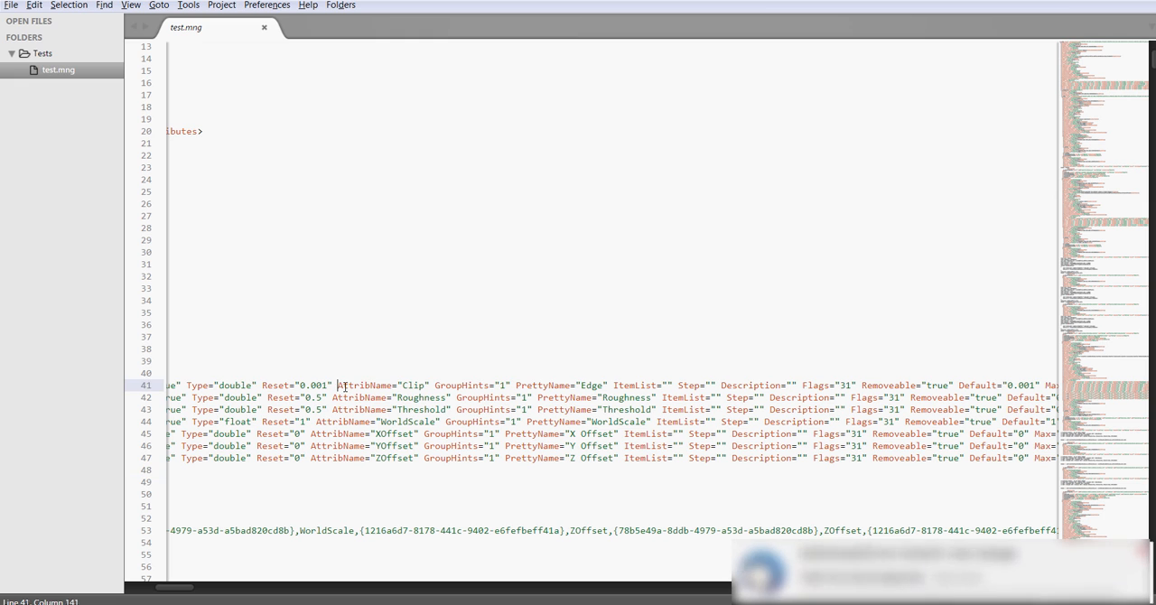
pyautogui.moveTo(338, 385); pyautogui.dragTo(397, 386)
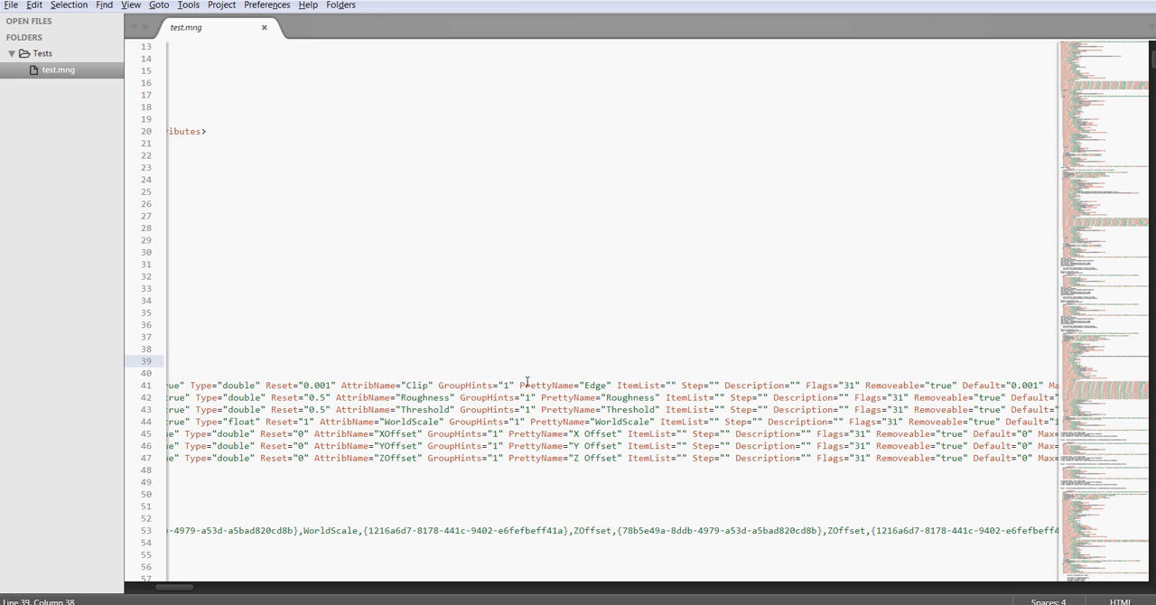
# Step: Set the Roughness attribute's PrettyName on line 42 of test.mng to "Roughness 01" and save the file
pyautogui.moveTo(519, 386); pyautogui.dragTo(581, 385)
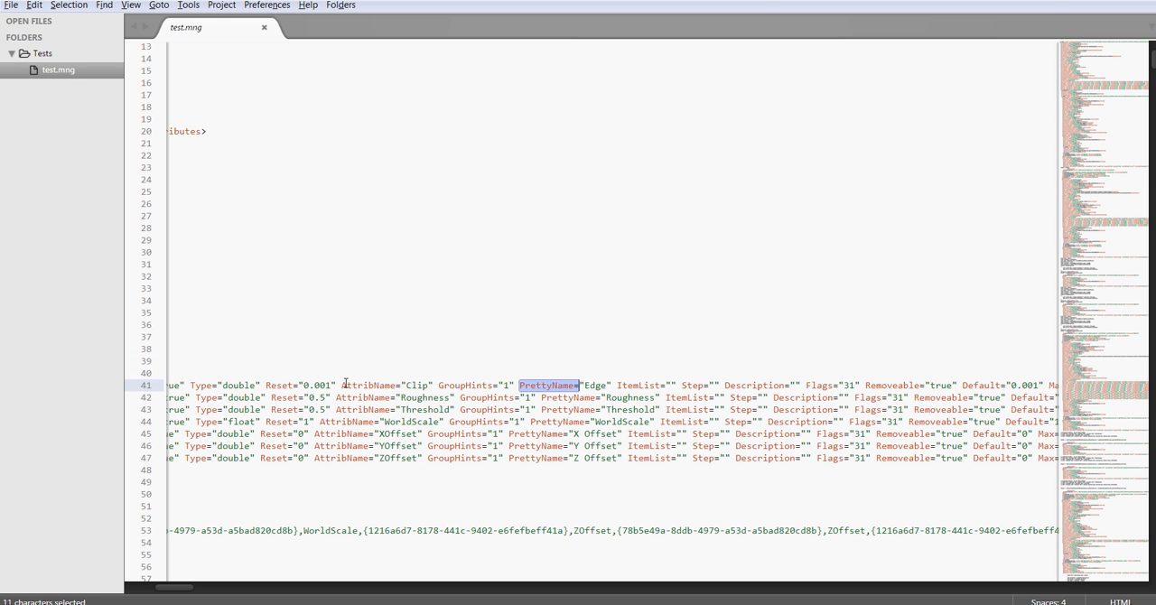
pyautogui.moveTo(344, 386); pyautogui.dragTo(171, 385)
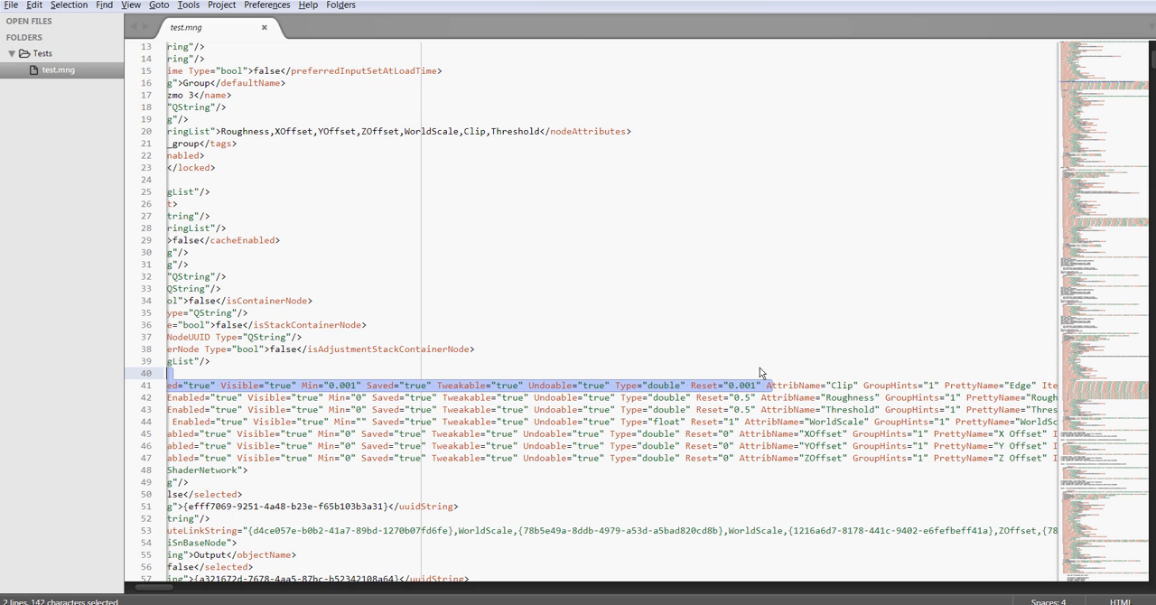
pyautogui.click(839, 386)
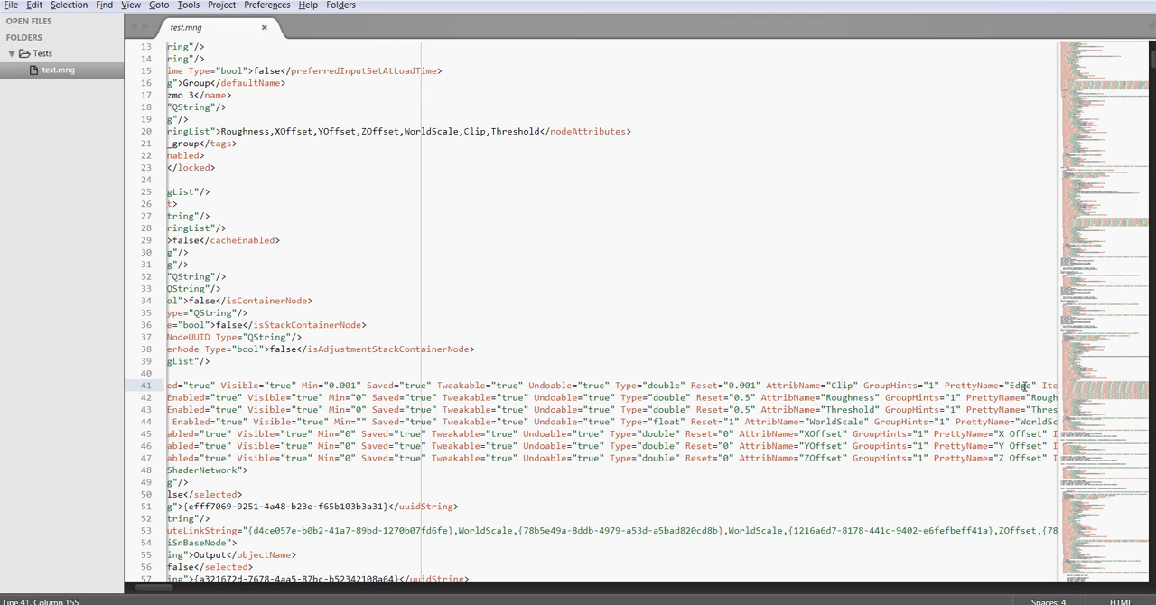
pyautogui.moveTo(154, 586); pyautogui.dragTo(166, 590)
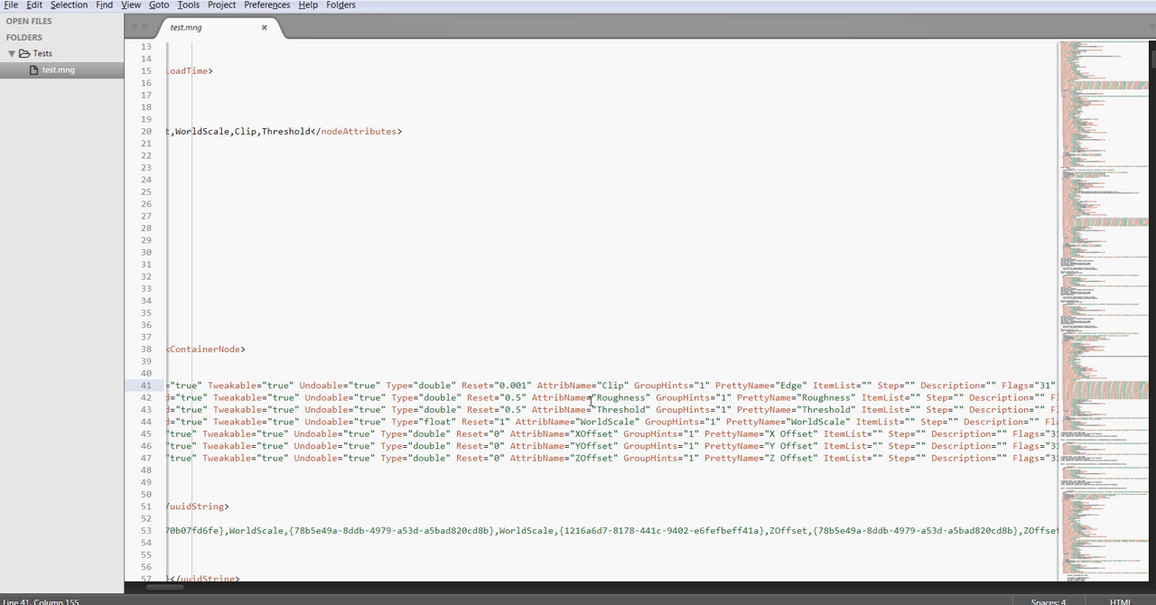
pyautogui.click(851, 398)
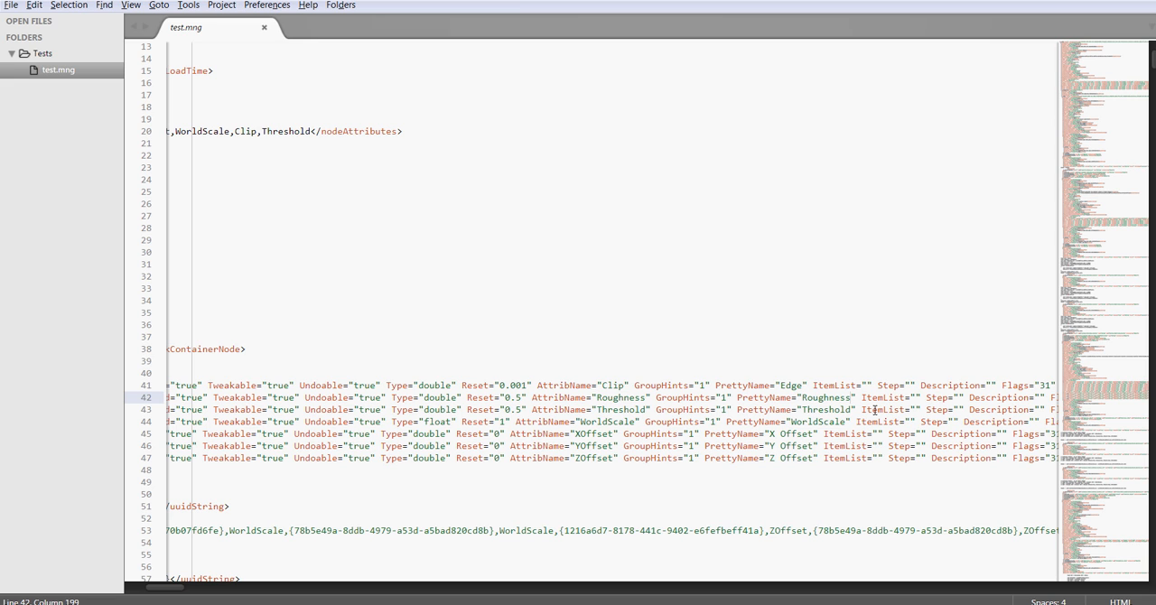
pyautogui.write('01')
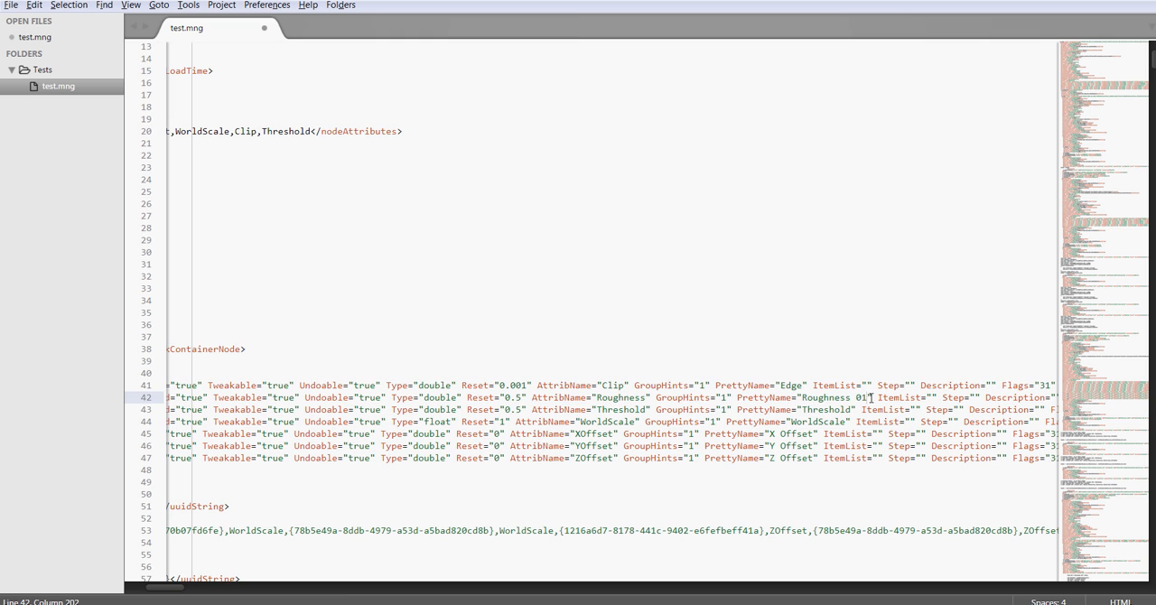
pyautogui.hotkey('ctrl', 's')
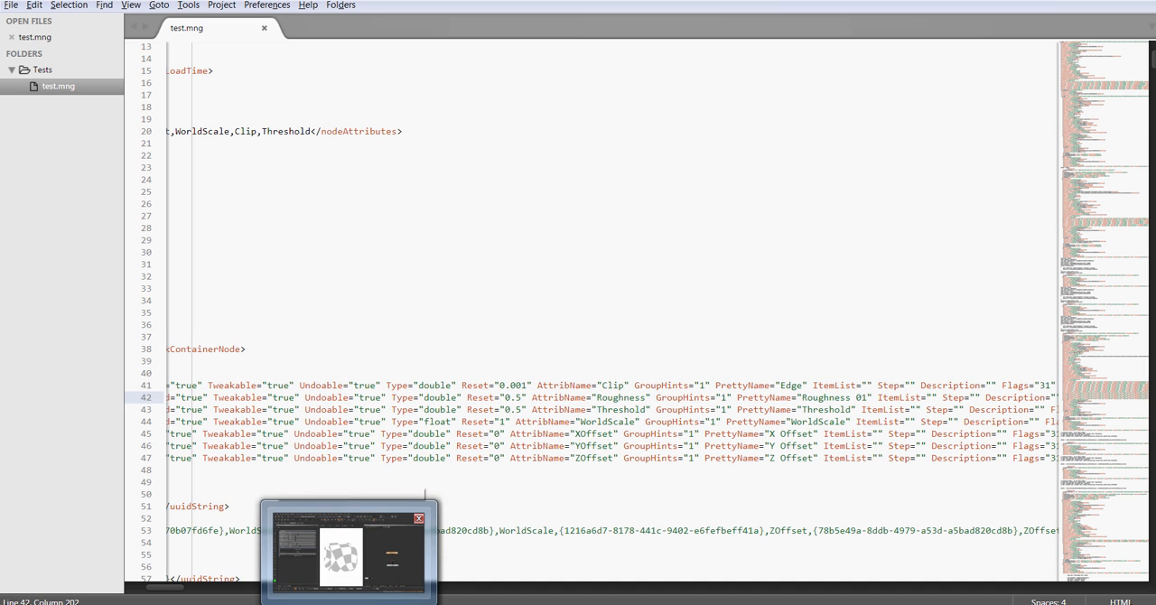
# Step: Compare MyGizmo 3's network and knob labels in Mari with the offset AttribName and PrettyName values on lines 45 to 47 of test.mng
pyautogui.click(341, 560)
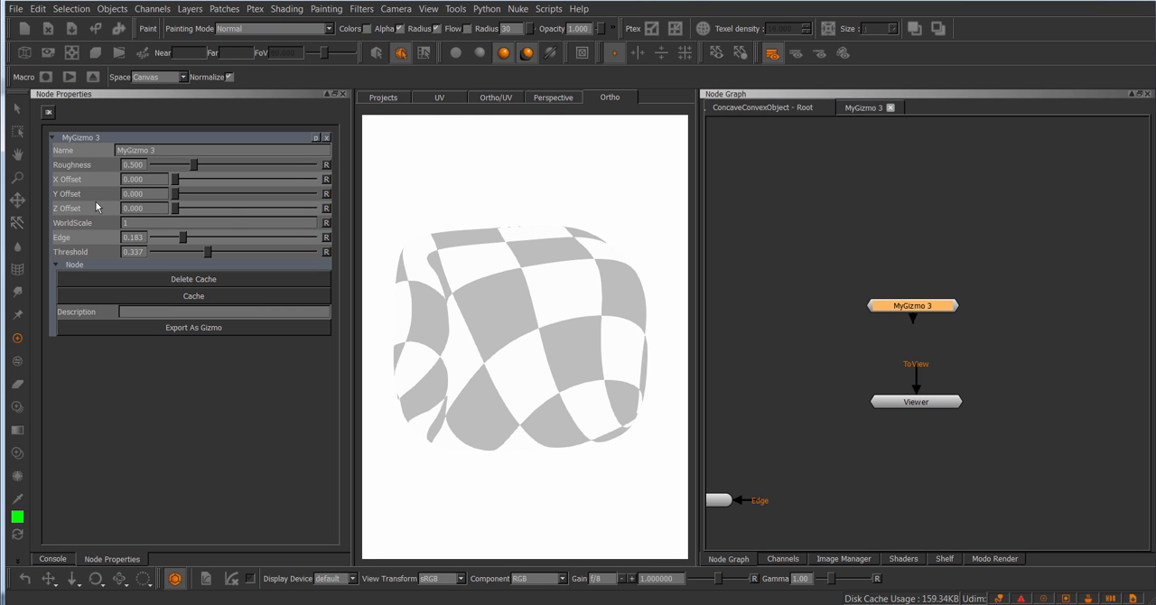
pyautogui.click(869, 114)
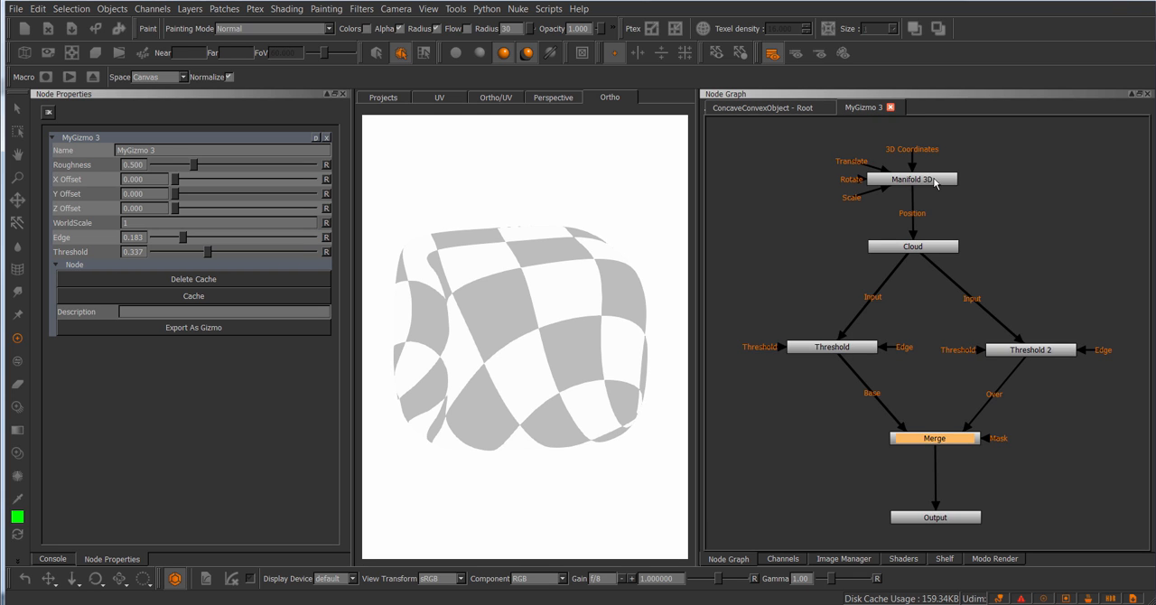
pyautogui.moveTo(912, 179); pyautogui.dragTo(914, 171)
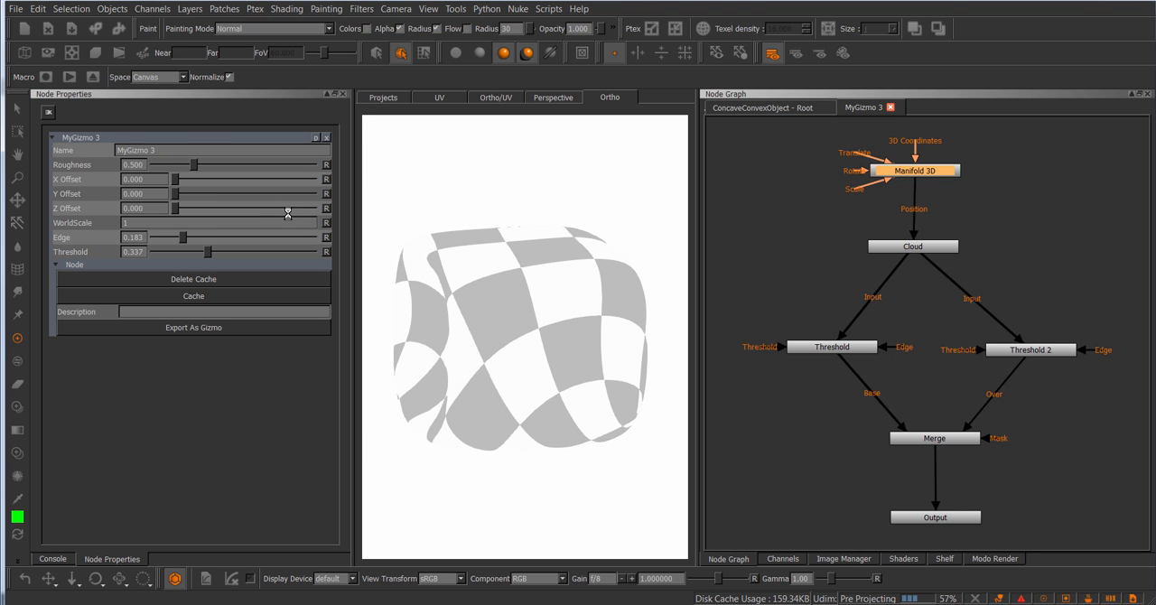
pyautogui.click(826, 603)
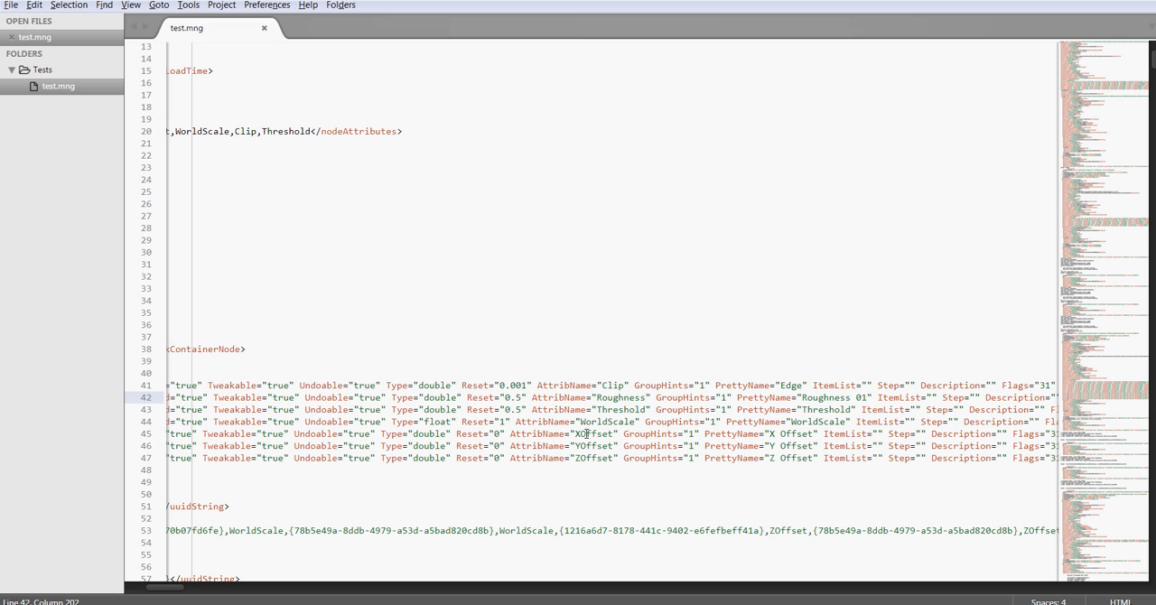
pyautogui.moveTo(581, 433); pyautogui.dragTo(608, 433)
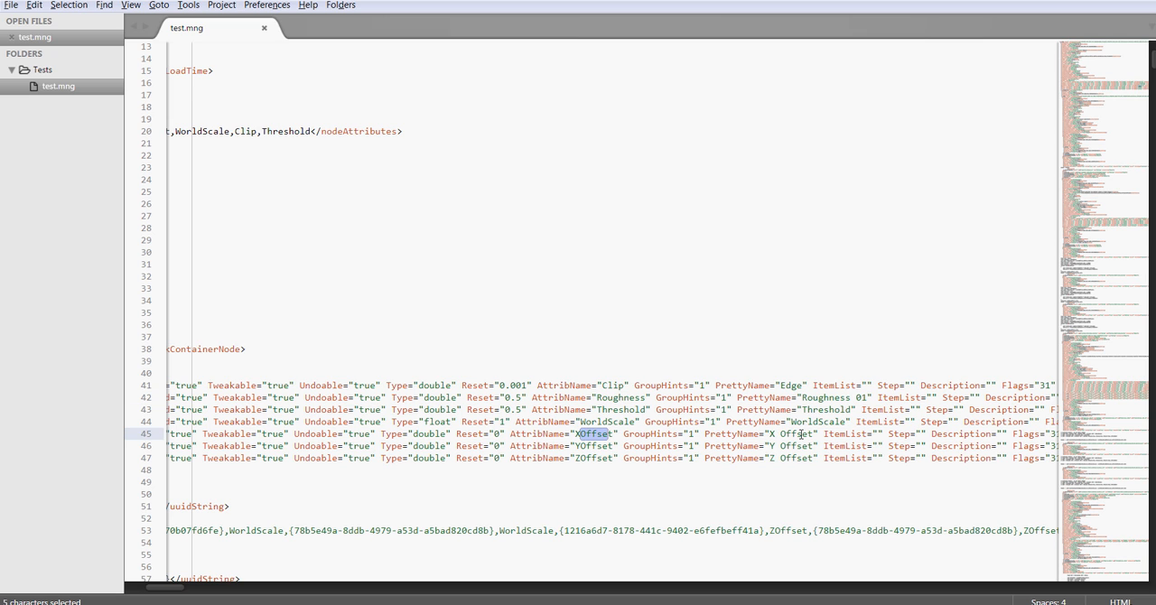
pyautogui.moveTo(768, 434); pyautogui.dragTo(806, 444)
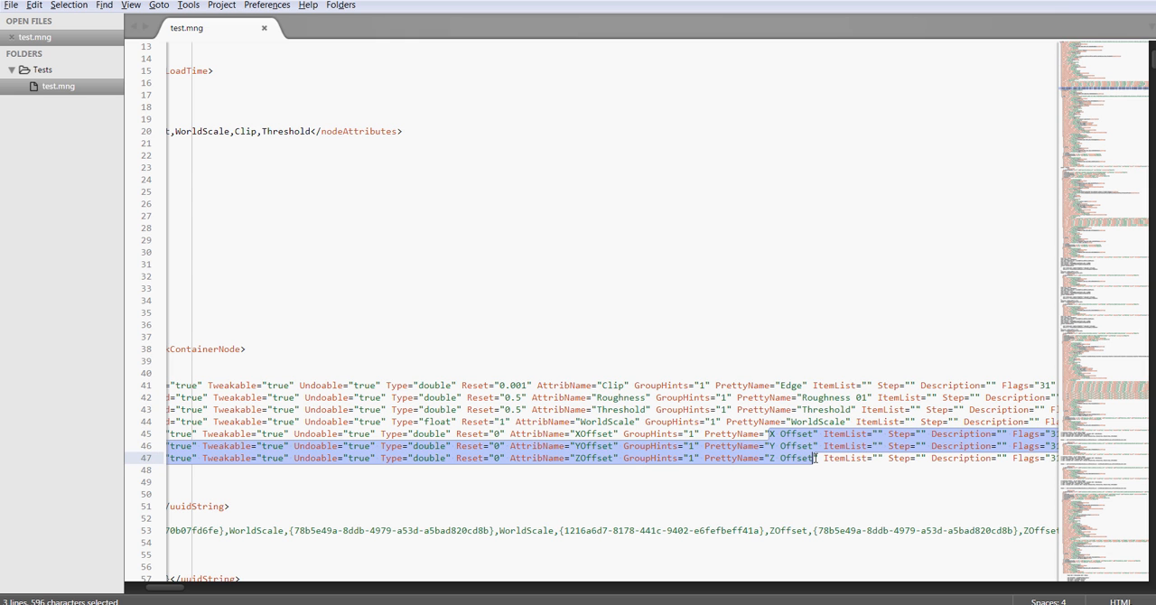
pyautogui.click(796, 437)
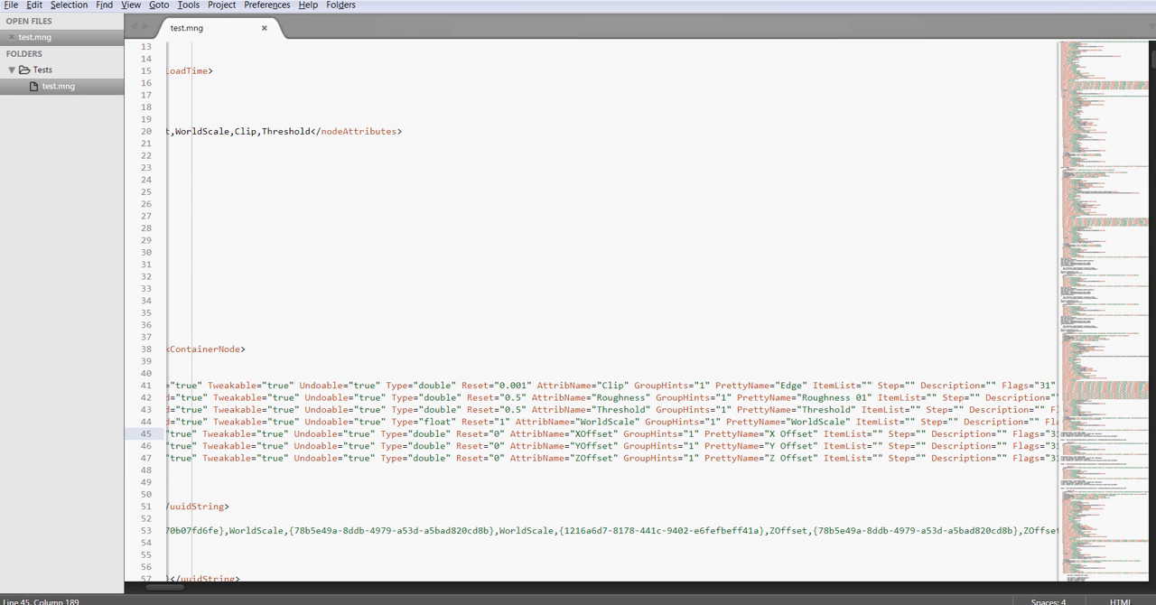
# Step: Switch to Mari and try renaming the X Offset knob to "X Offset" with a space in MyGizmo 3's Group Node Knobs dialog
pyautogui.hotkey('alt', 'Tab')
pyautogui.moveTo(932, 177); pyautogui.dragTo(928, 170)
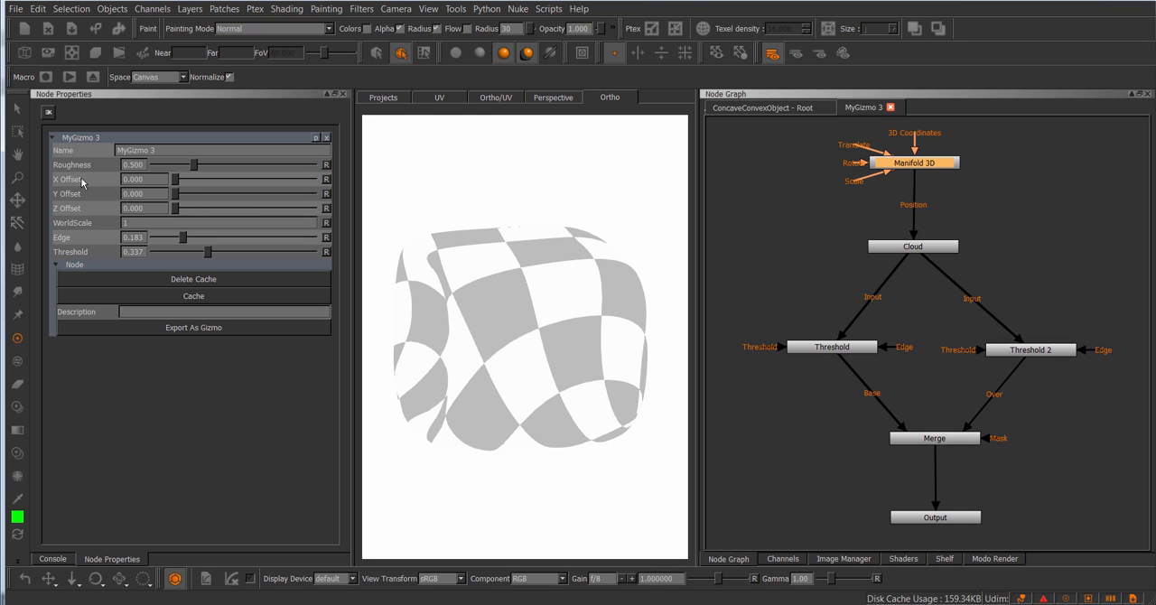
pyautogui.click(315, 137)
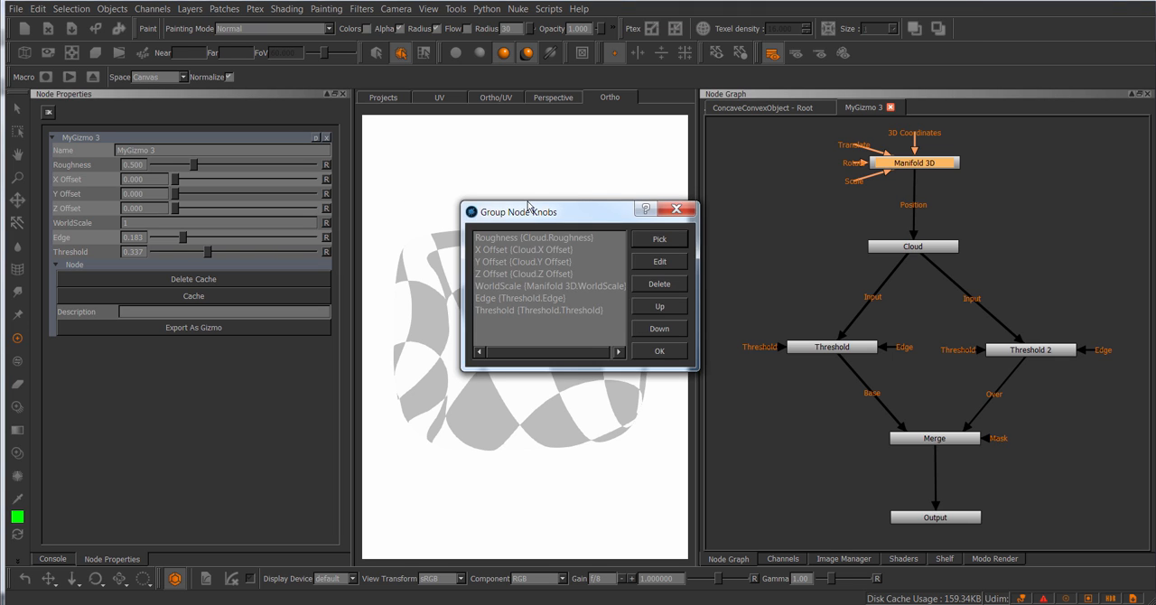
pyautogui.moveTo(530, 209); pyautogui.dragTo(532, 201)
pyautogui.click(523, 243)
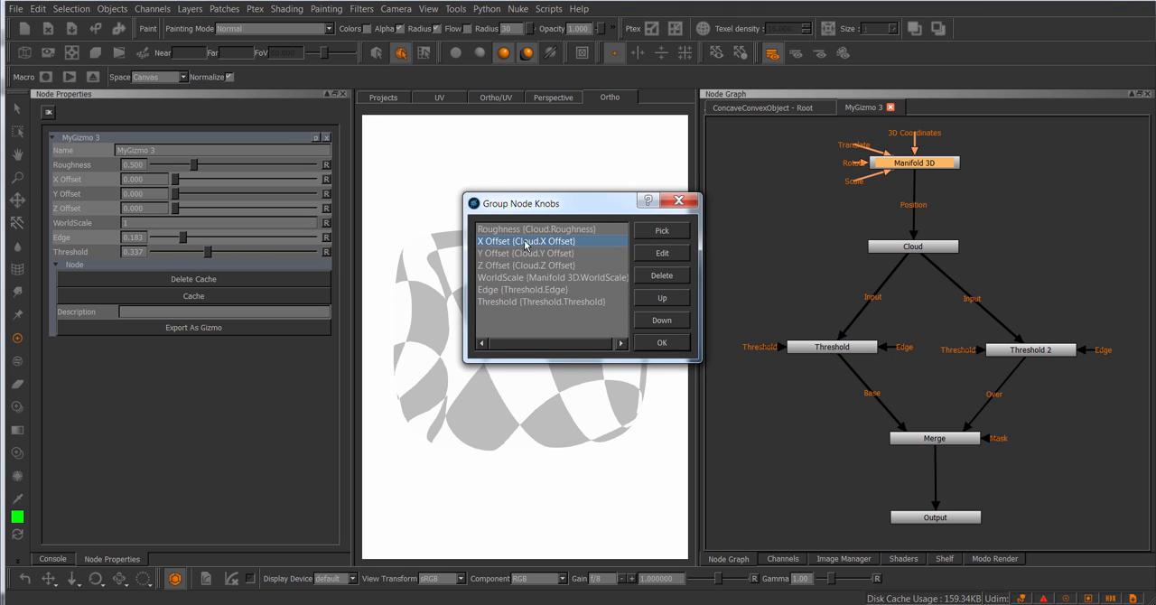
pyautogui.click(662, 252)
pyautogui.click(556, 290)
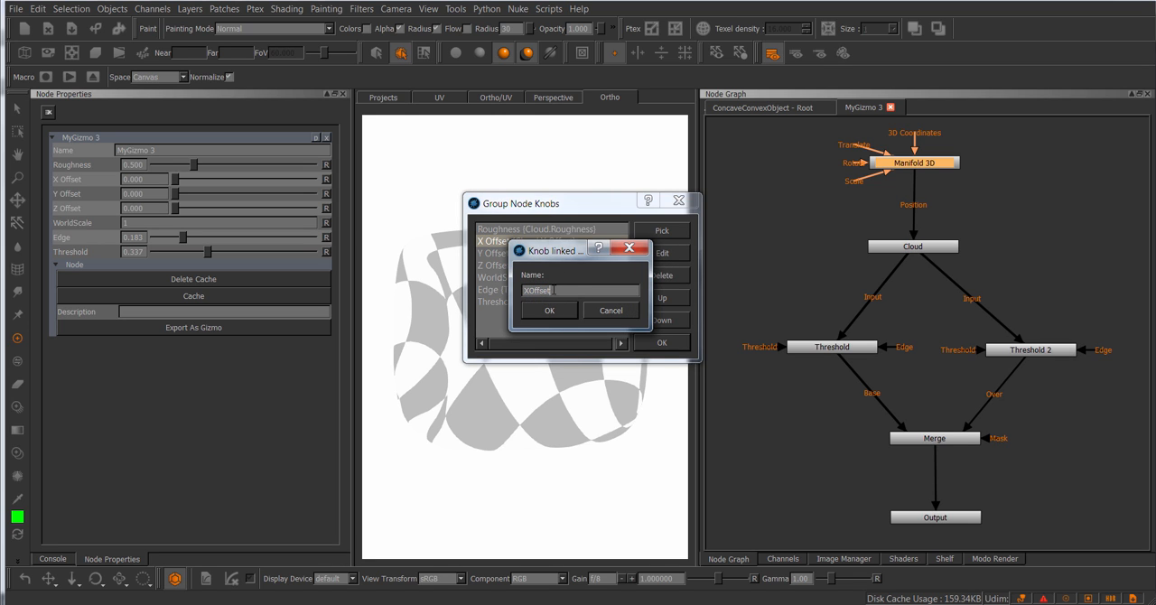
pyautogui.moveTo(557, 256); pyautogui.dragTo(688, 255)
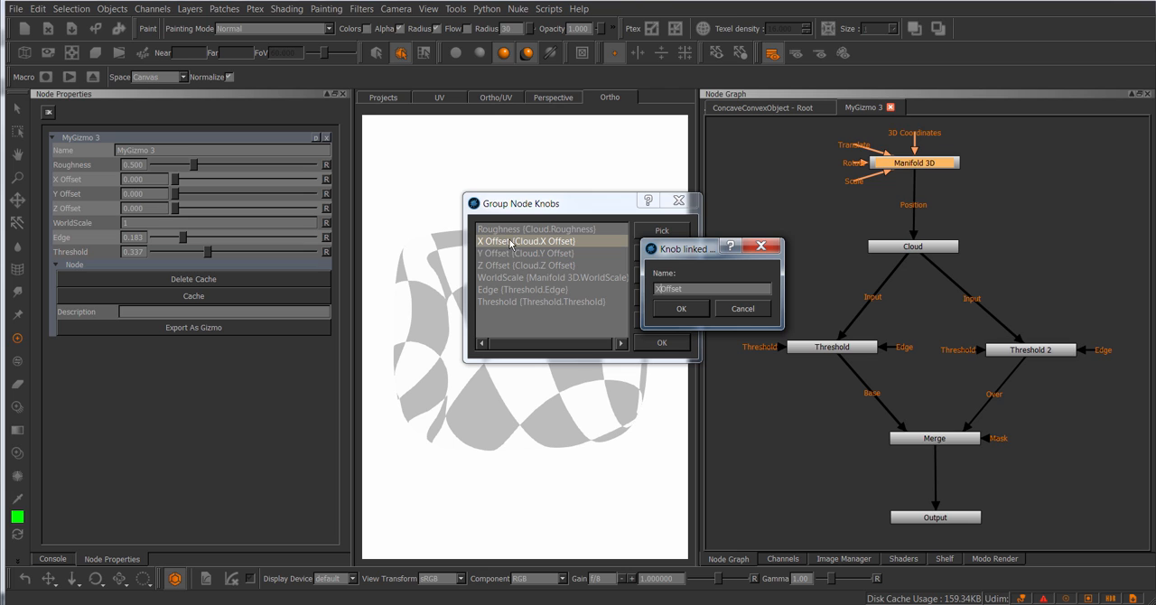
pyautogui.click(661, 289)
pyautogui.moveTo(687, 289); pyautogui.dragTo(659, 290)
# Step: Switch to the text editor and examine the XOffset, YOffset and ZOffset attribute names on lines 45 to 47 of test.mng
pyautogui.click(787, 603)
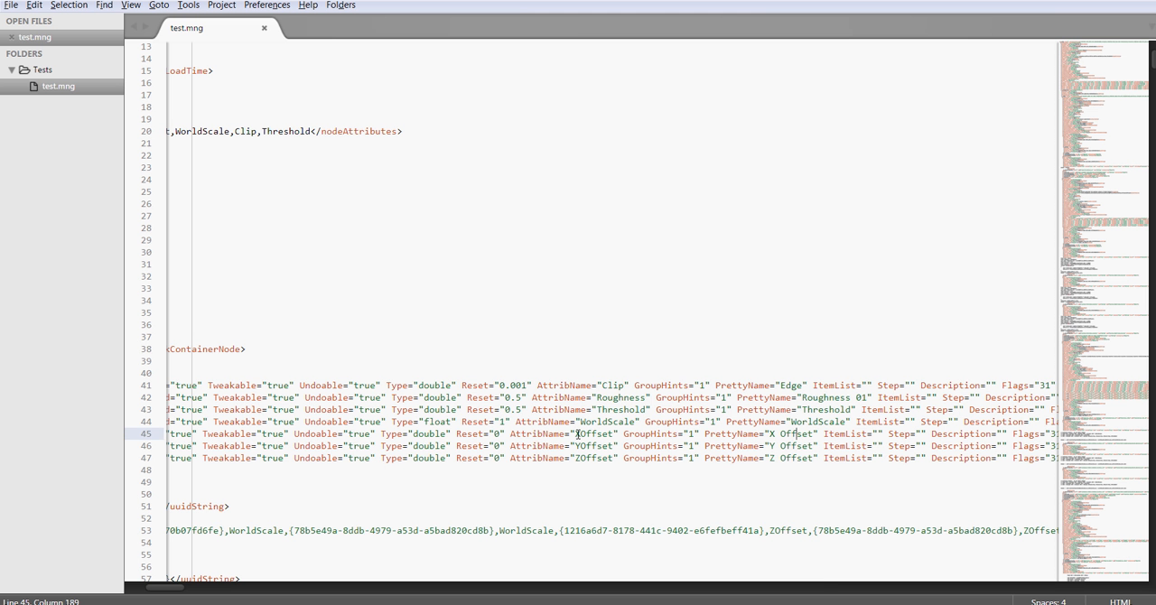
pyautogui.moveTo(582, 434); pyautogui.dragTo(582, 458, button='middle')
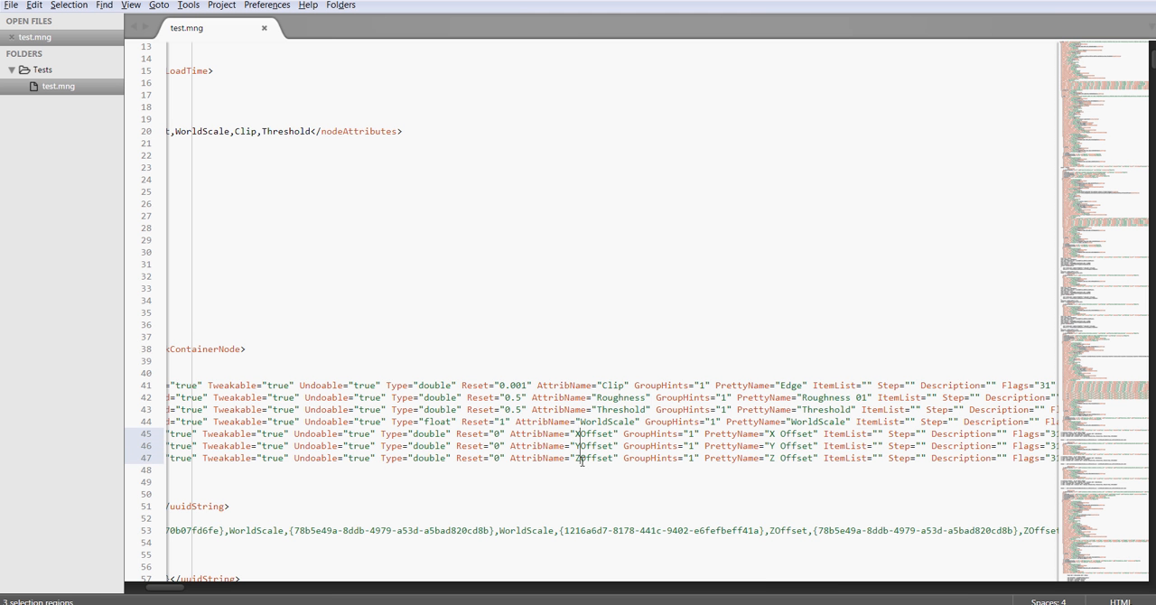
pyautogui.hotkey('ctrl', 'z')
pyautogui.click(834, 351)
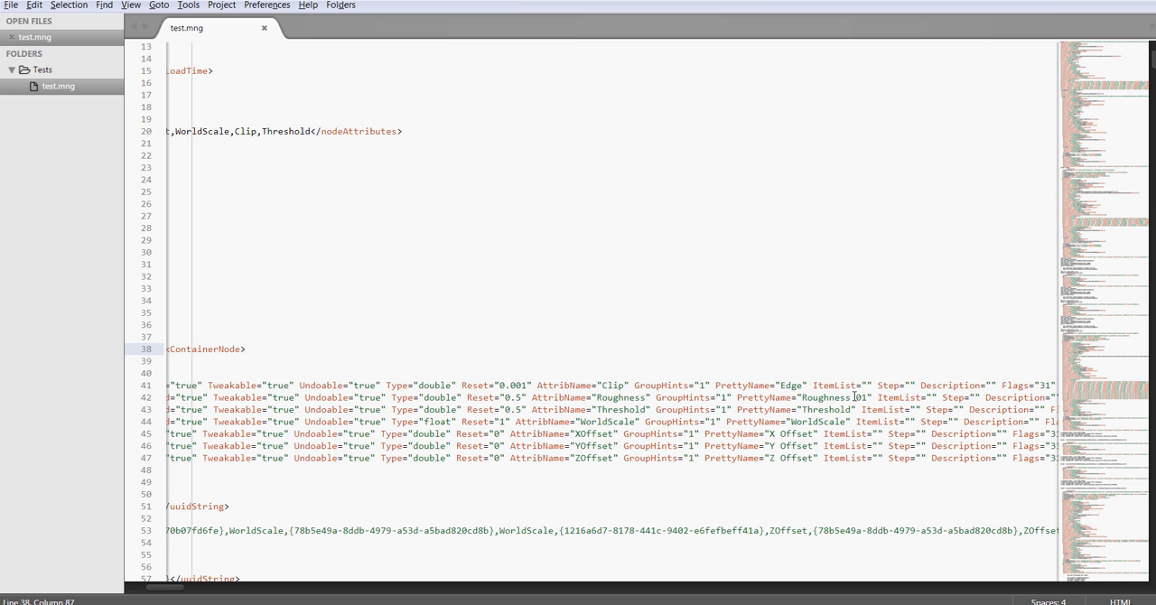
pyautogui.click(801, 314)
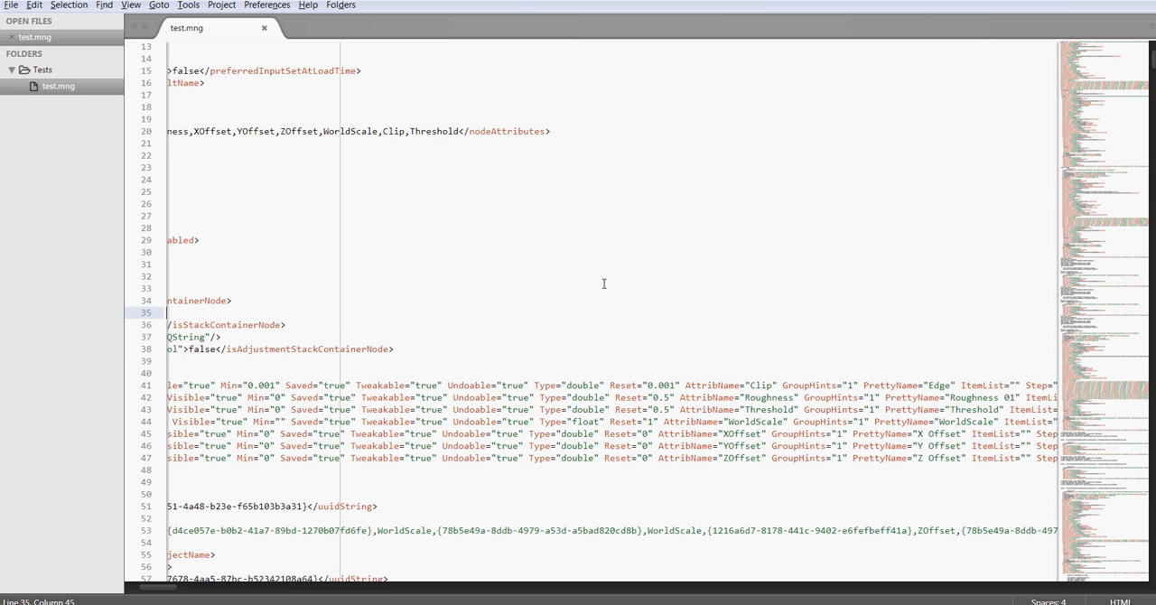
# Step: Switch back to Mari, dismiss the Group Node Knobs dialog and its knob name prompt, and return to the root node graph
pyautogui.hotkey('alt', 'Tab')
pyautogui.click(760, 311)
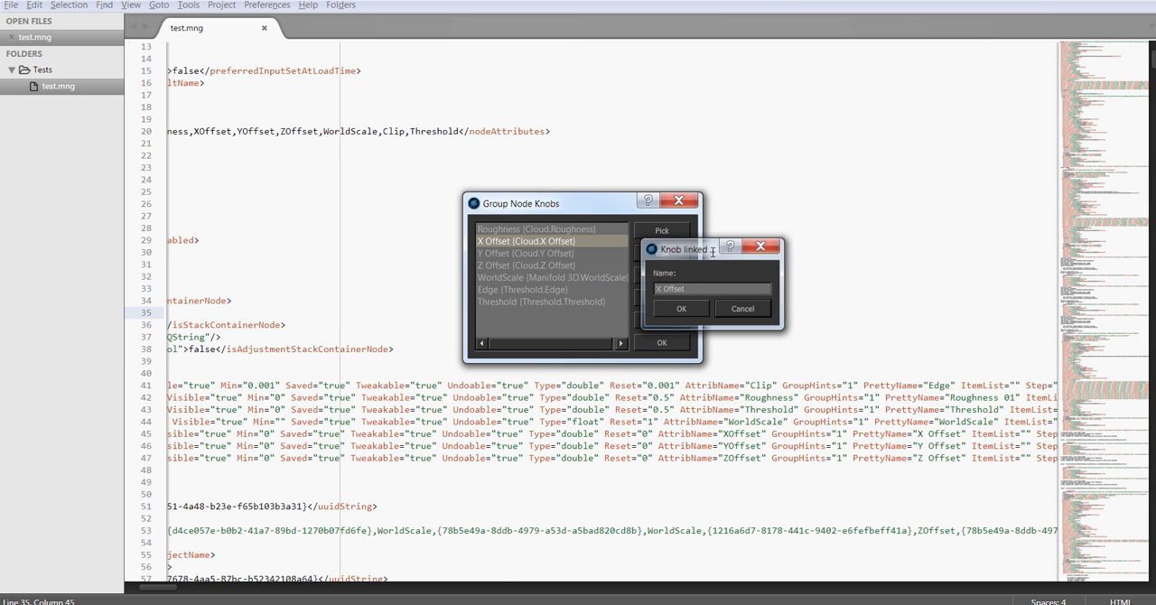
pyautogui.click(686, 202)
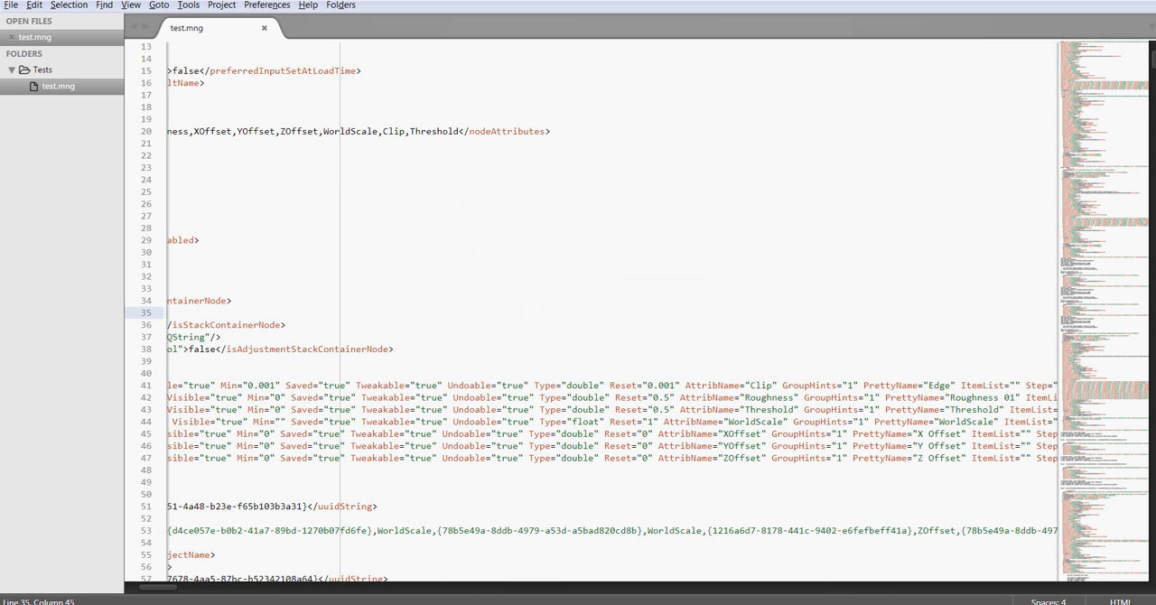
pyautogui.click(792, 109)
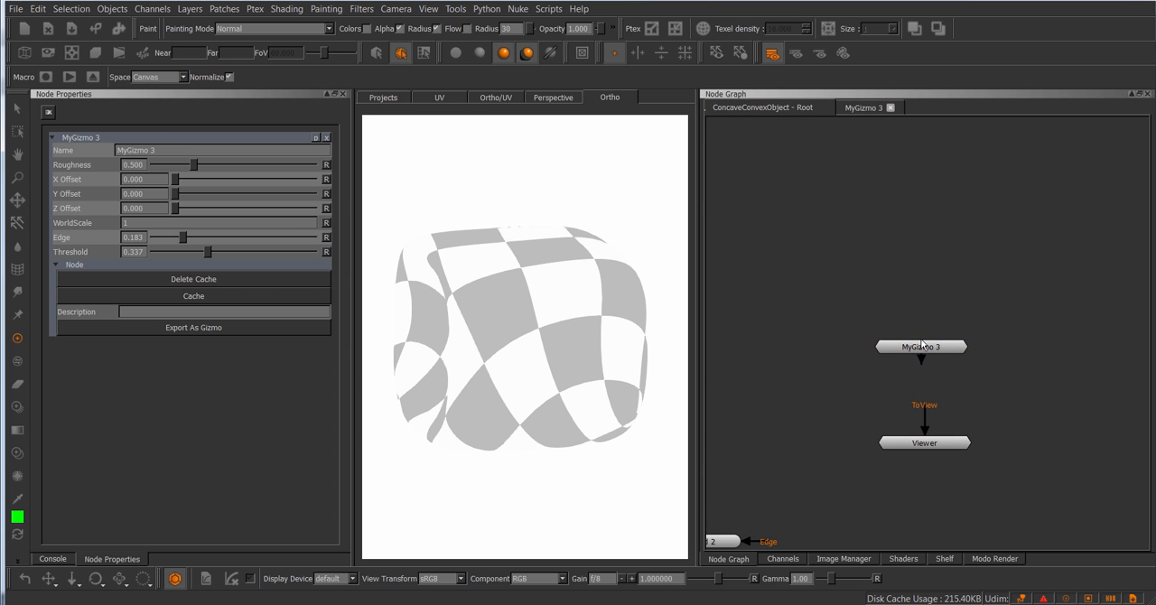
# Step: Import the nodes from test.mng in the Tests folder and place the imported gizmo node above MyGizmo 3
pyautogui.rightClick(867, 235)
pyautogui.moveTo(916, 280)
pyautogui.click(1009, 285)
pyautogui.rightClick(825, 224)
pyautogui.moveTo(840, 266)
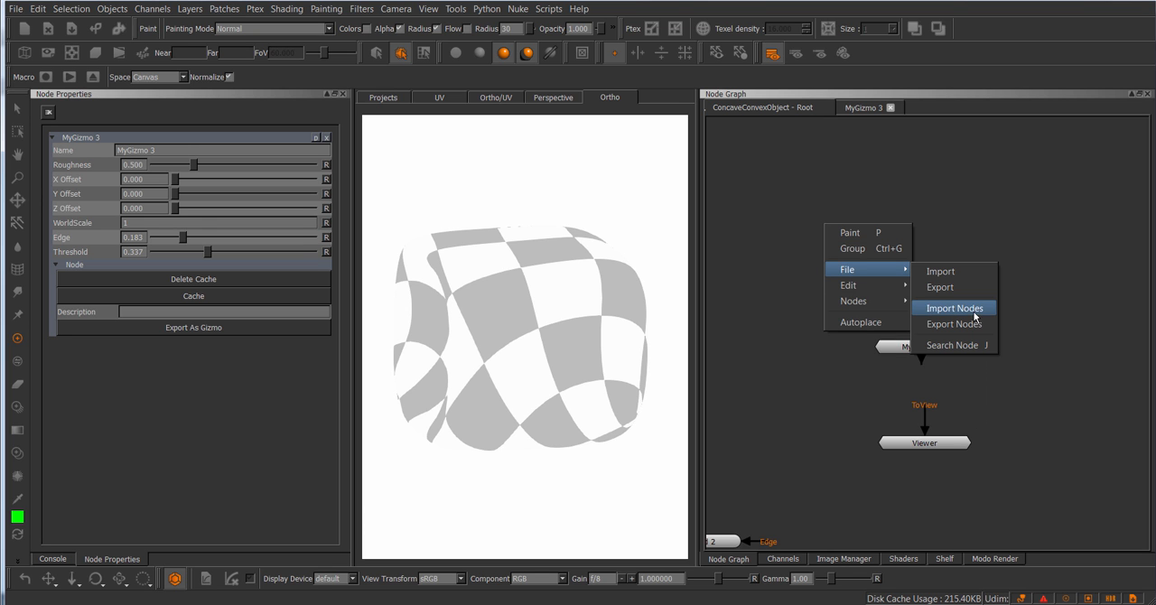
pyautogui.click(959, 305)
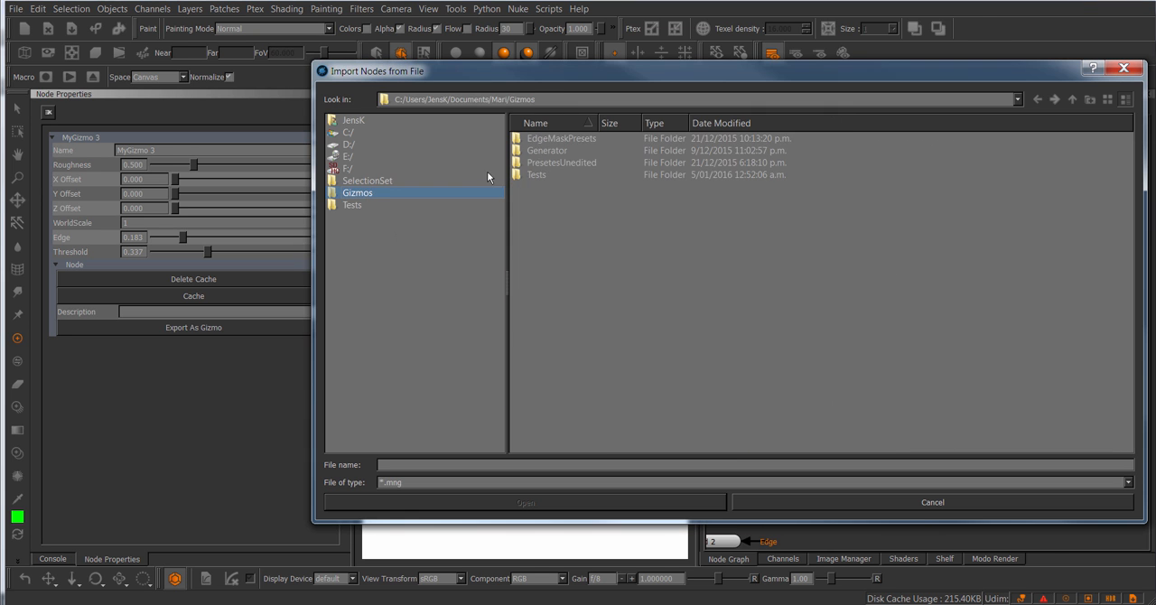
pyautogui.doubleClick(540, 177)
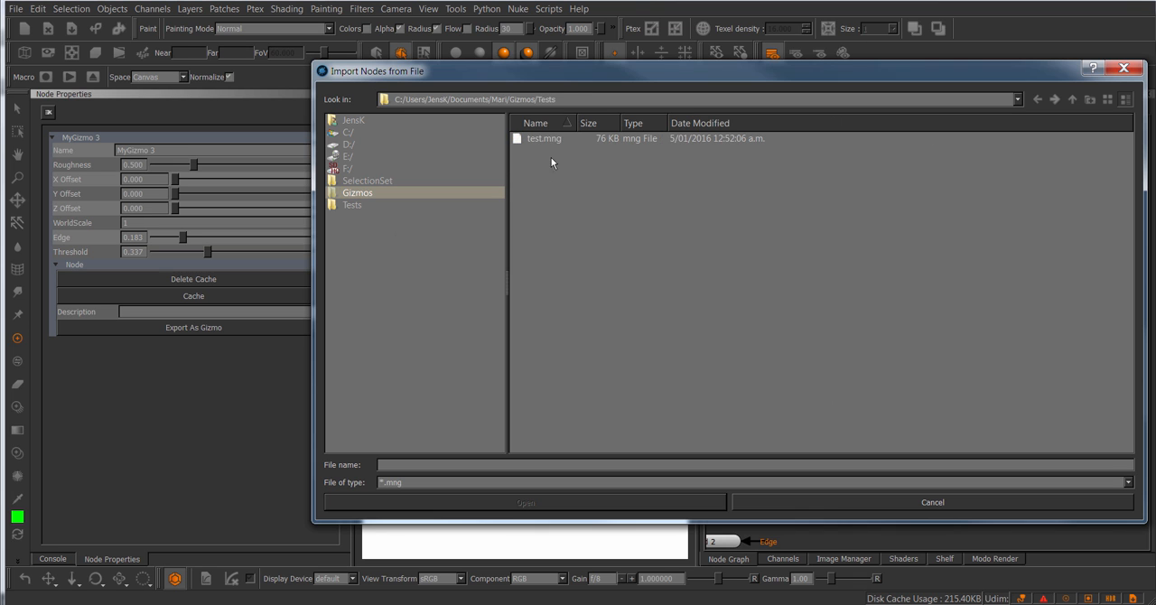
pyautogui.doubleClick(549, 140)
pyautogui.moveTo(949, 365); pyautogui.dragTo(917, 260)
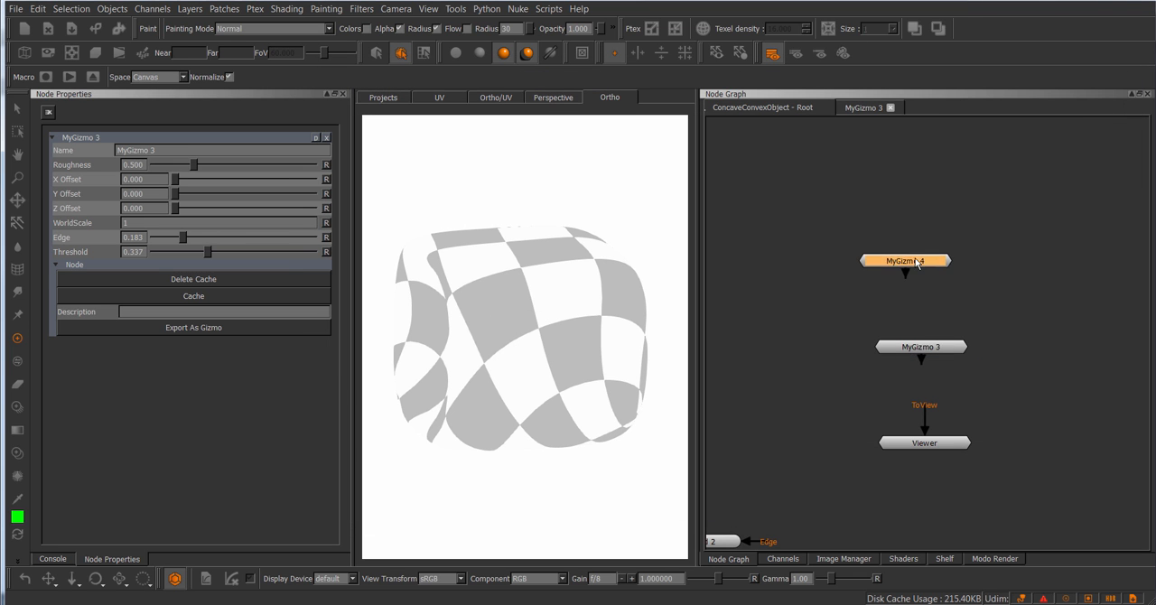
# Step: Open MyGizmo 4's knob properties, then close the MyGizmo 3 and MyGizmo 4 group networks to return to the root graph
pyautogui.doubleClick(916, 260)
pyautogui.click(326, 280)
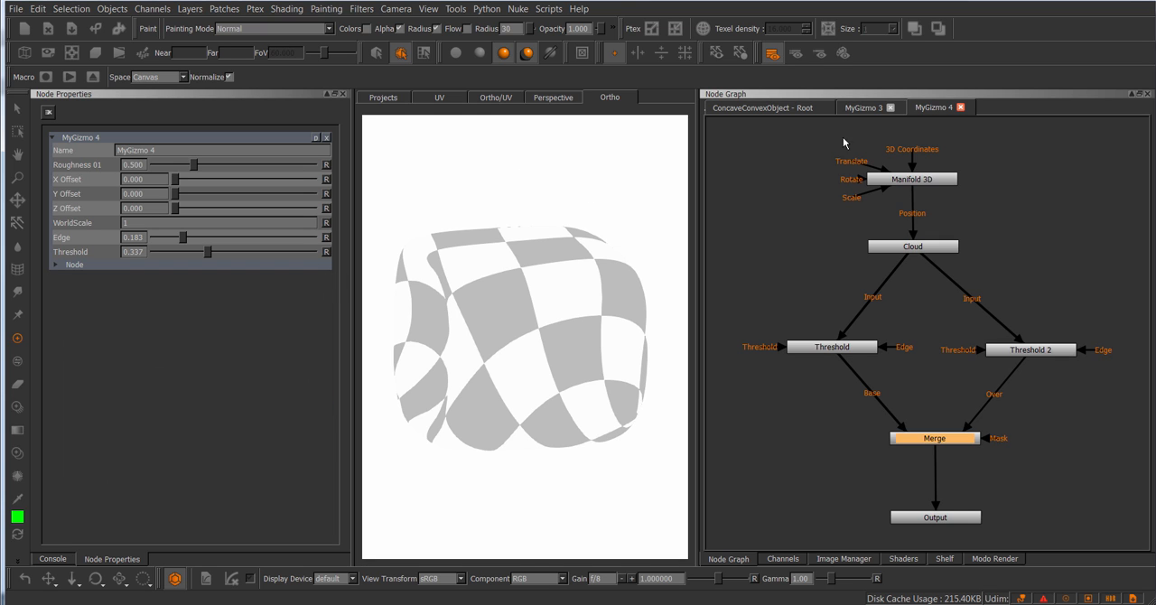
pyautogui.click(864, 109)
pyautogui.click(891, 108)
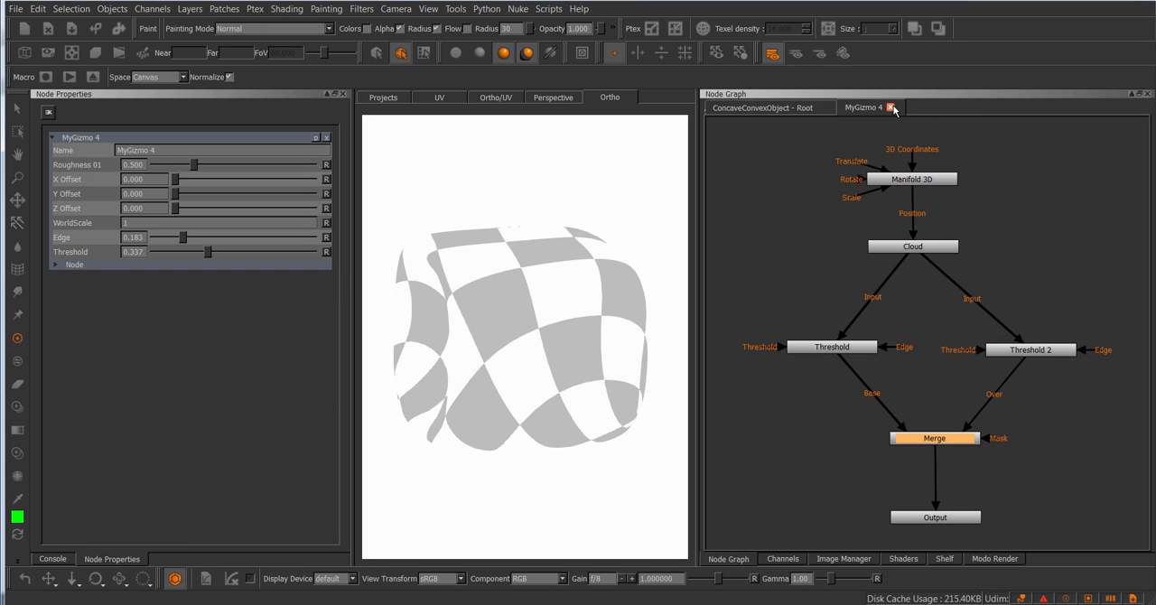
pyautogui.click(890, 107)
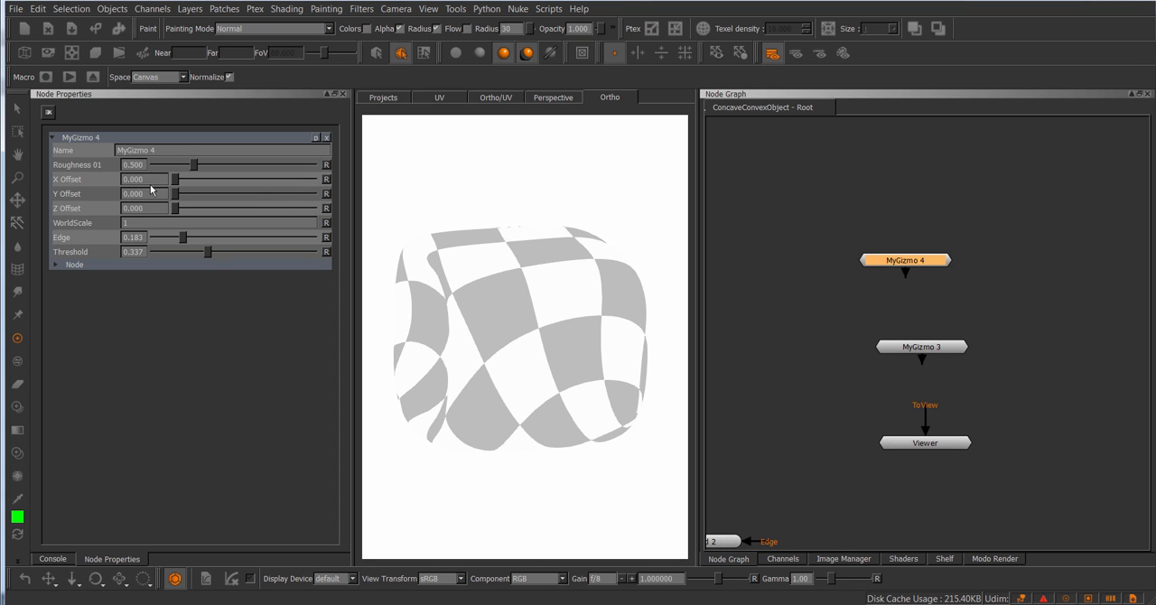
# Step: Delete the MyGizmo 3 node from the root graph and move MyGizmo 4 just above MyGizmo 2
pyautogui.click(1018, 308)
pyautogui.scroll(-3, 1026, 334)
pyautogui.moveTo(862, 232); pyautogui.dragTo(933, 262, button='middle')
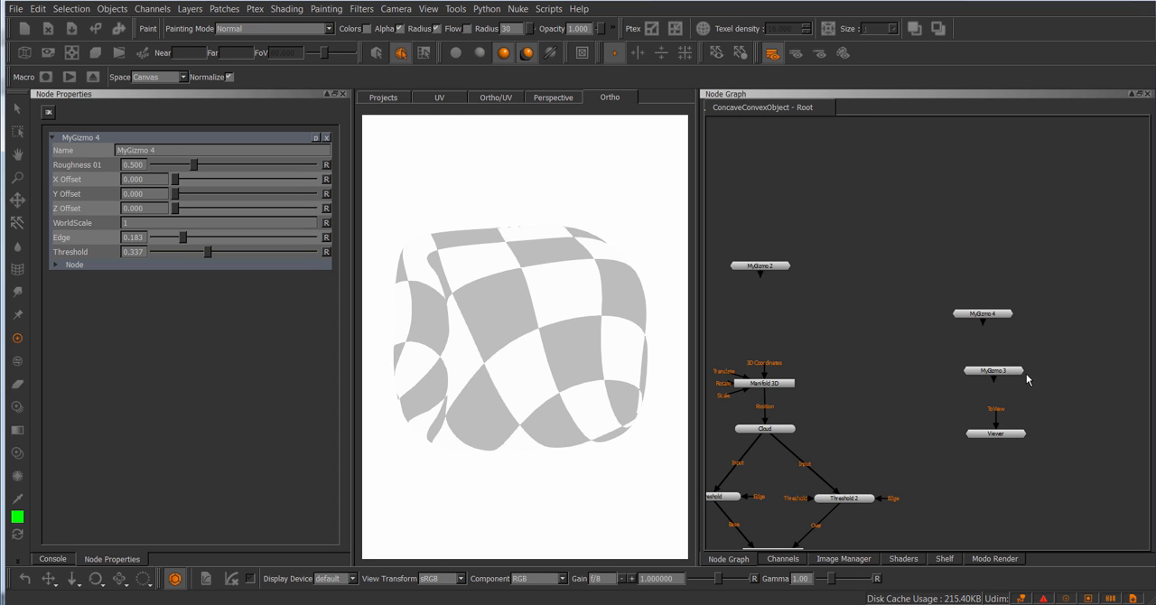
pyautogui.moveTo(1061, 352); pyautogui.dragTo(974, 378)
pyautogui.press('Delete')
pyautogui.moveTo(1000, 317); pyautogui.dragTo(785, 232)
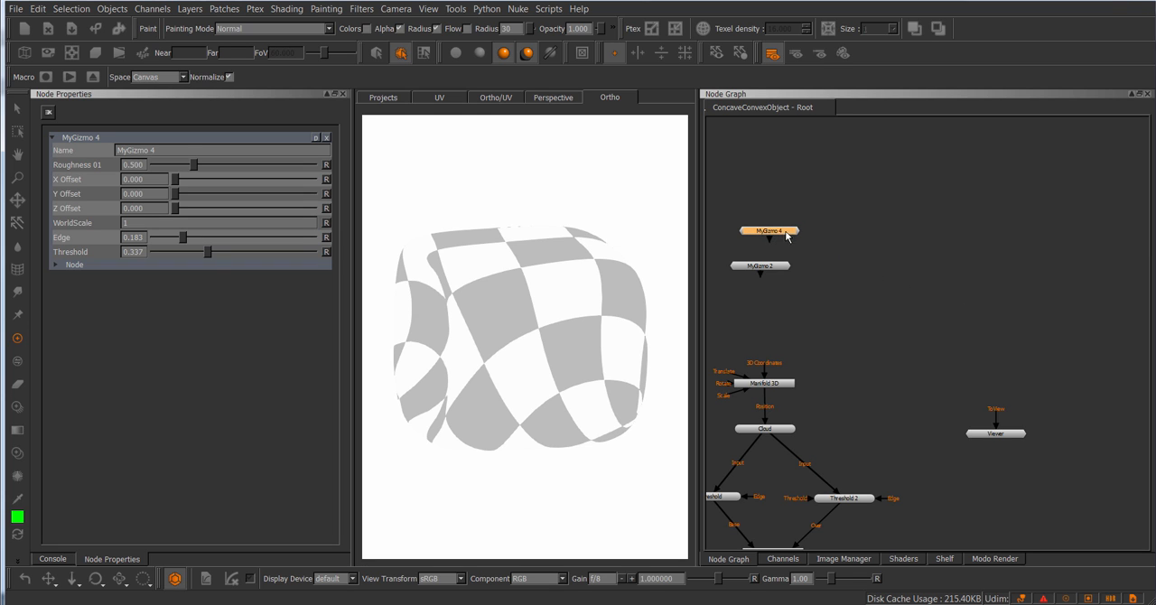
# Step: Paste a copy of MyGizmo 4 into the root graph just above the Viewer node
pyautogui.click(841, 243)
pyautogui.click(795, 232)
pyautogui.click(1010, 379)
pyautogui.hotkey('ctrl', 'v')
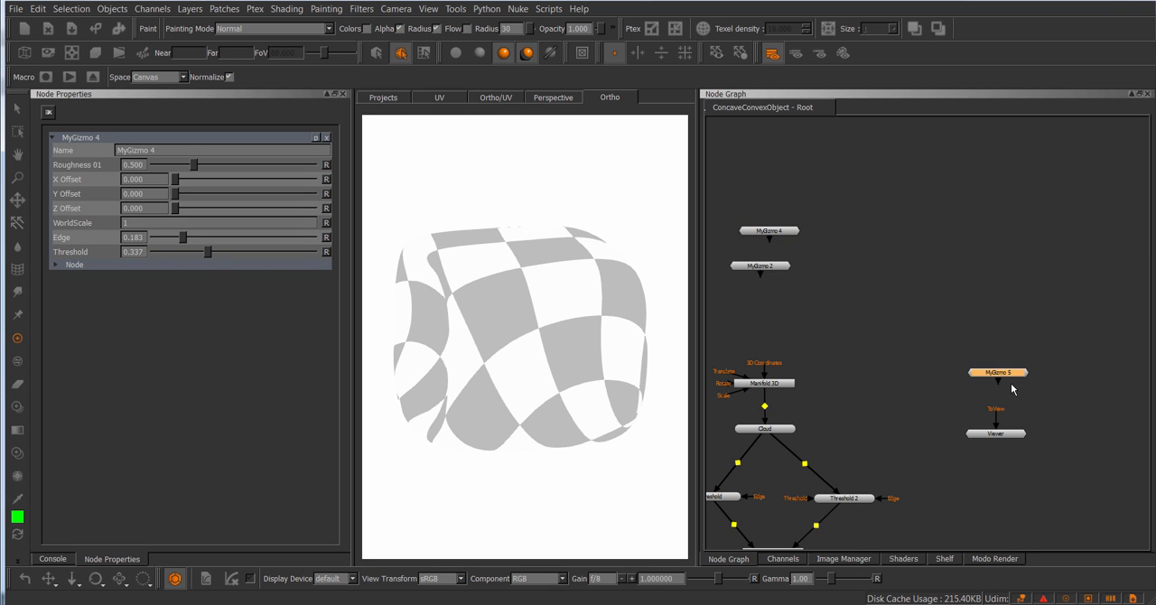
# Step: Open the pasted gizmo with only its own properties shown, closing MyGizmo 4's properties, and return to the root graph
pyautogui.moveTo(1019, 339); pyautogui.dragTo(966, 296, button='middle')
pyautogui.scroll(3, 985, 332)
pyautogui.doubleClick(963, 328)
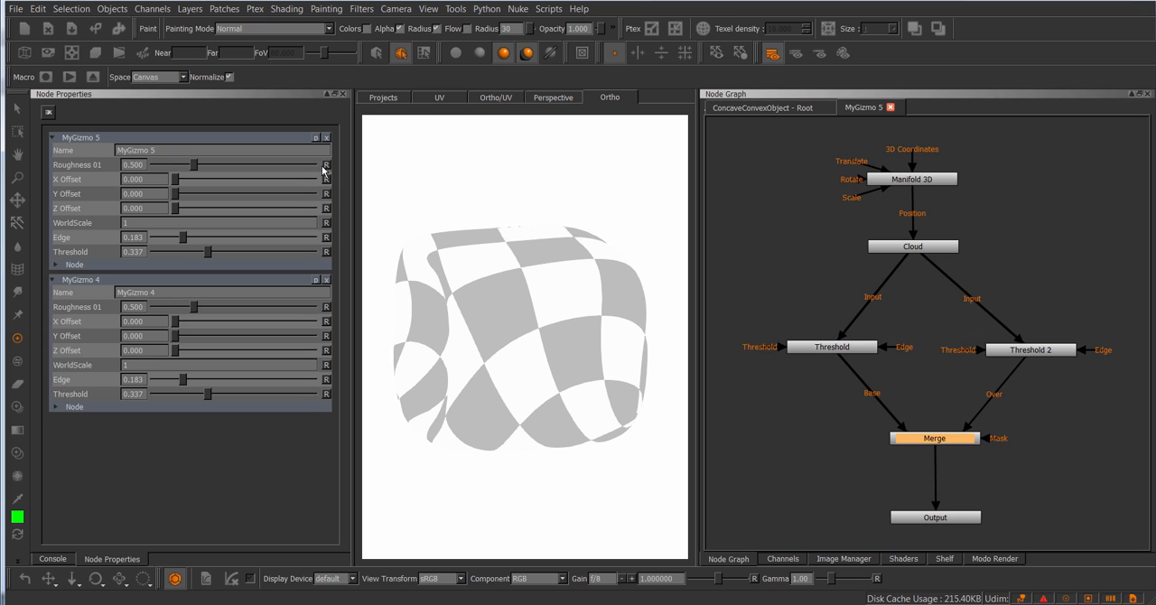
pyautogui.click(326, 281)
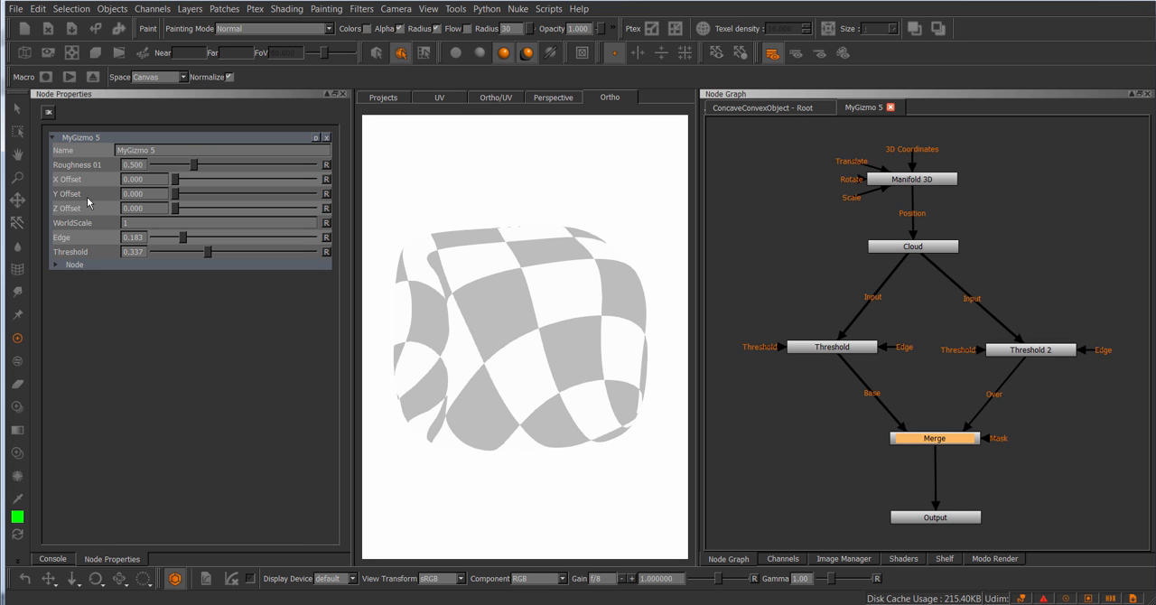
pyautogui.click(760, 109)
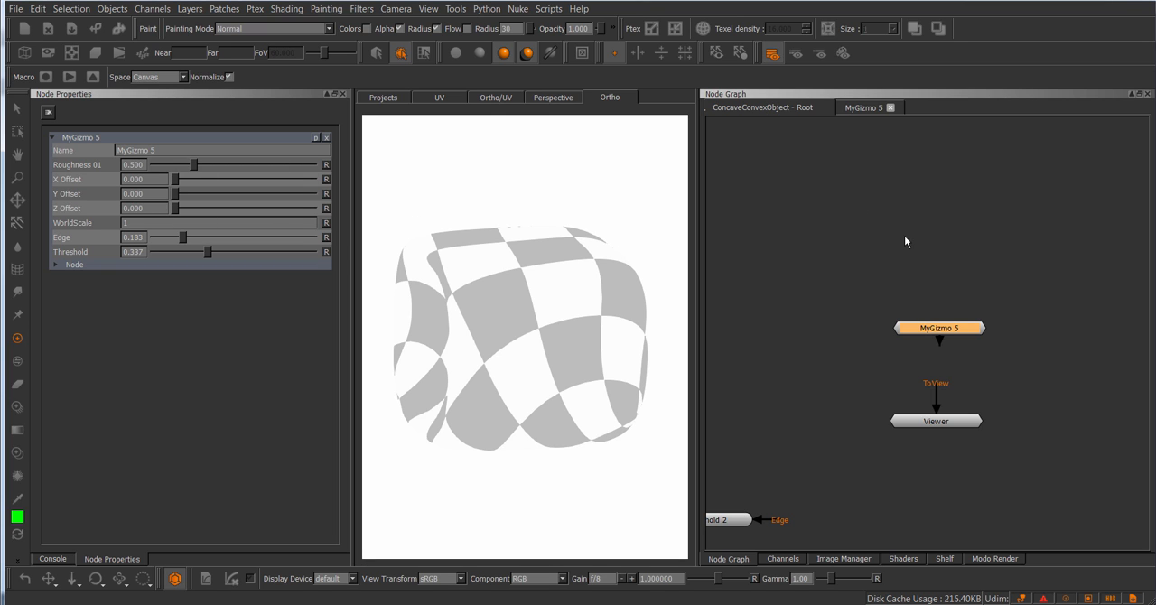
pyautogui.moveTo(903, 236); pyautogui.dragTo(877, 226, button='middle')
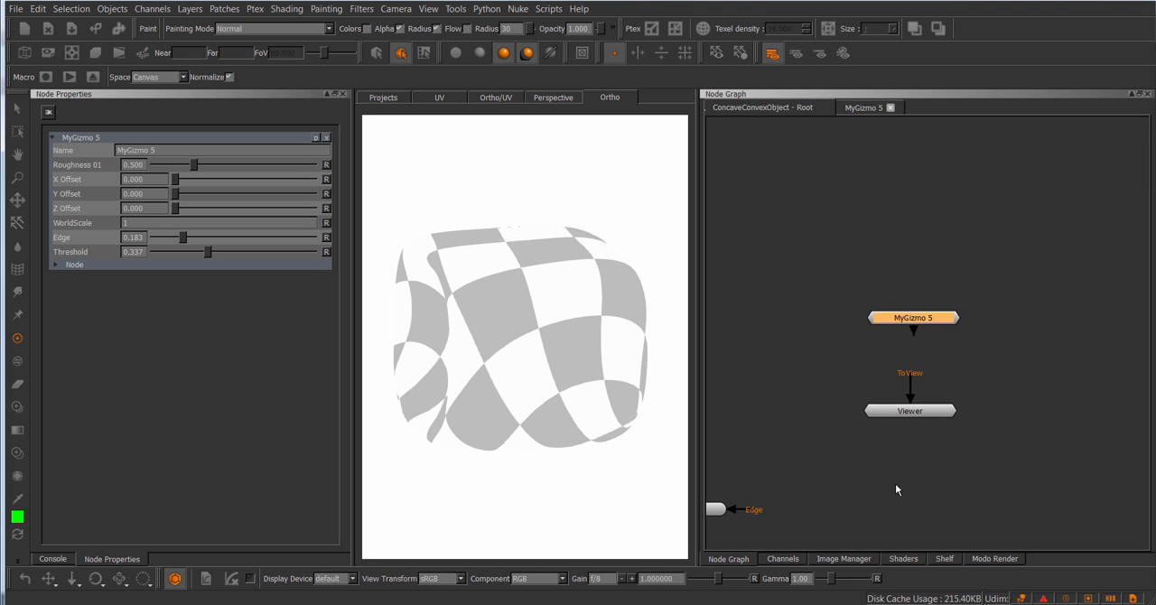
# Step: Switch to test.mng in the text editor and examine the attribute names in the nodeAttributes entry, including Clip
pyautogui.click(768, 604)
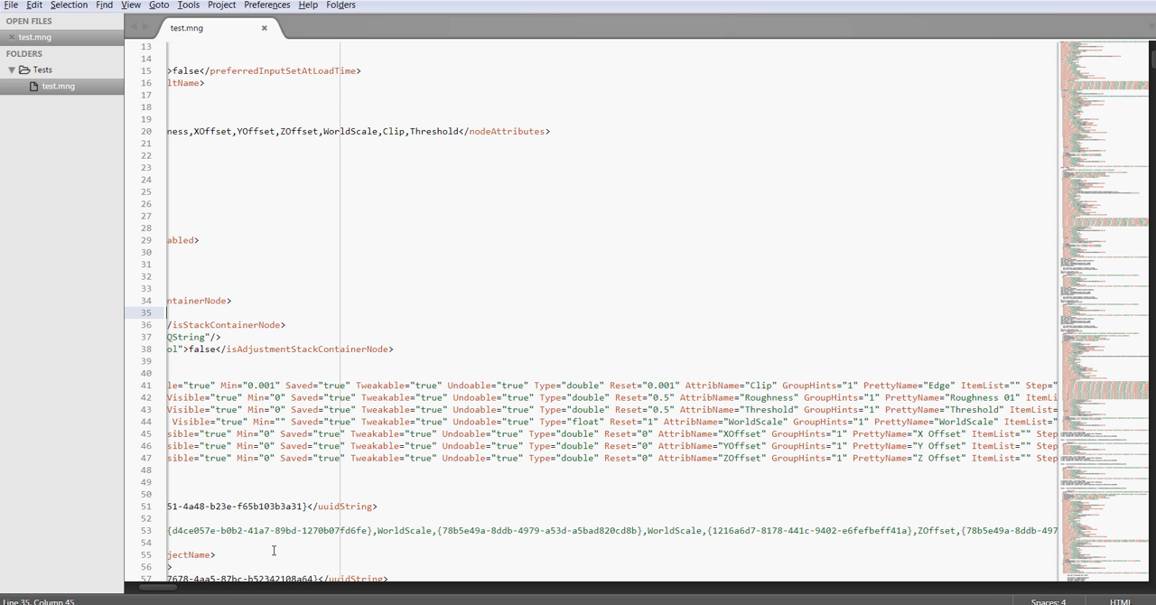
pyautogui.moveTo(169, 588); pyautogui.dragTo(151, 588)
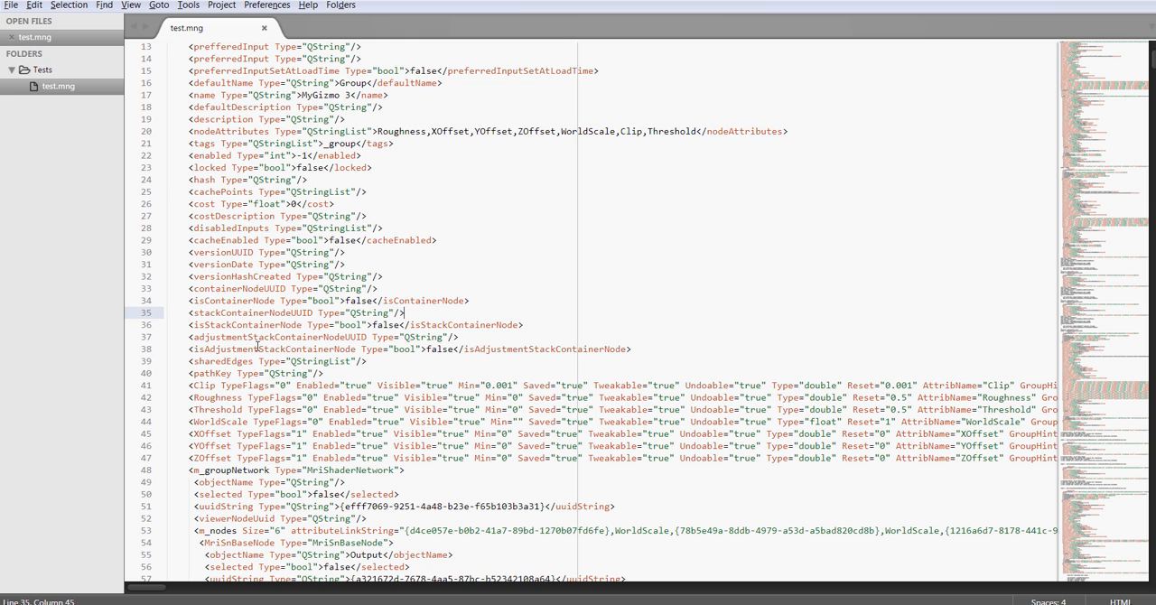
pyautogui.click(308, 131)
pyautogui.scroll(3, 241, 174)
pyautogui.moveTo(188, 240); pyautogui.dragTo(698, 242)
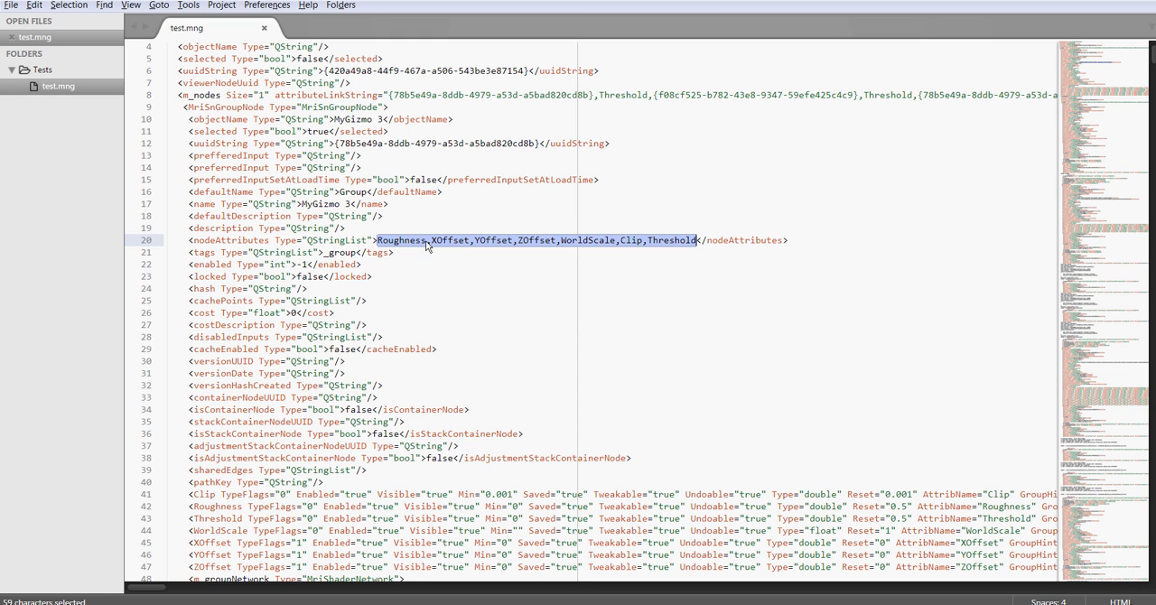
pyautogui.click(564, 221)
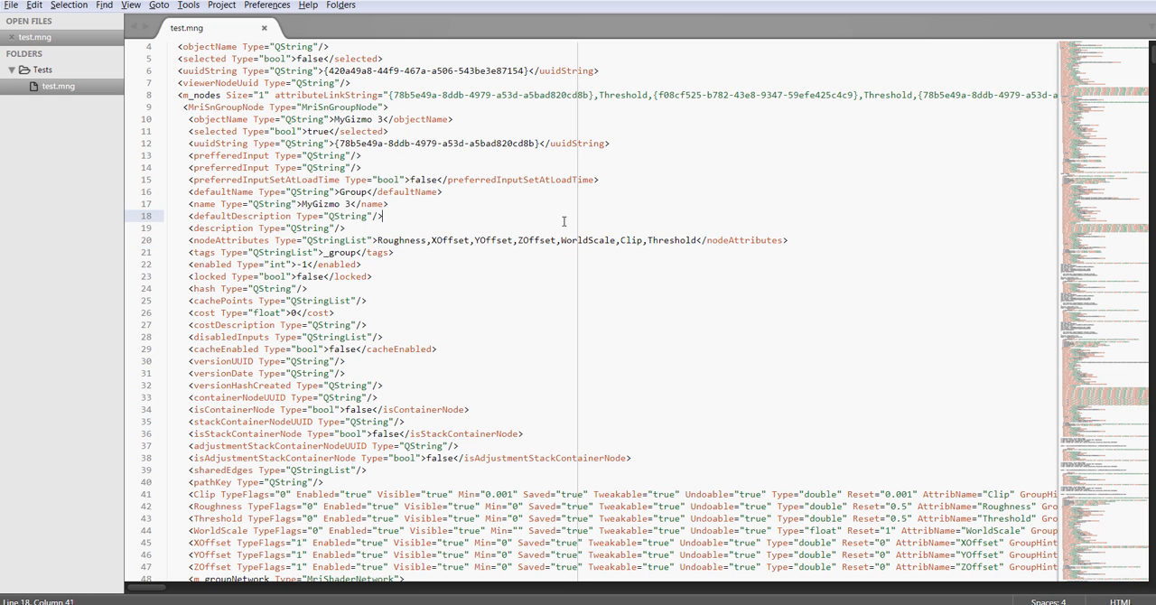
pyautogui.doubleClick(623, 240)
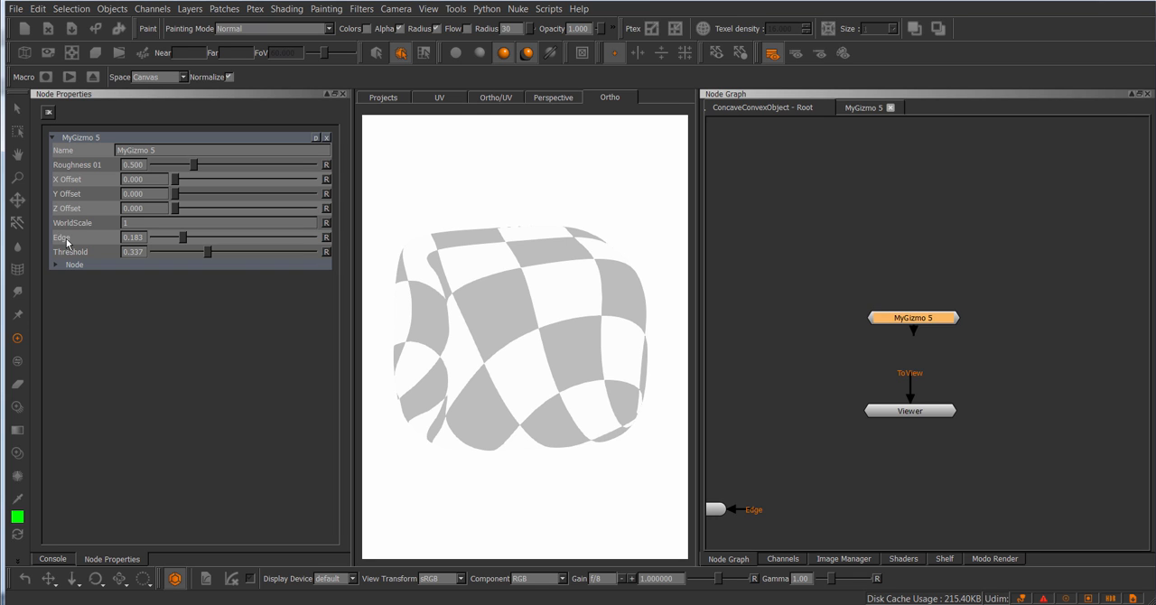
# Step: Switch back to Mari and check the Edge knob's internal name in MyGizmo 5's Group Node Knobs, cancelling the name prompt
pyautogui.click(315, 138)
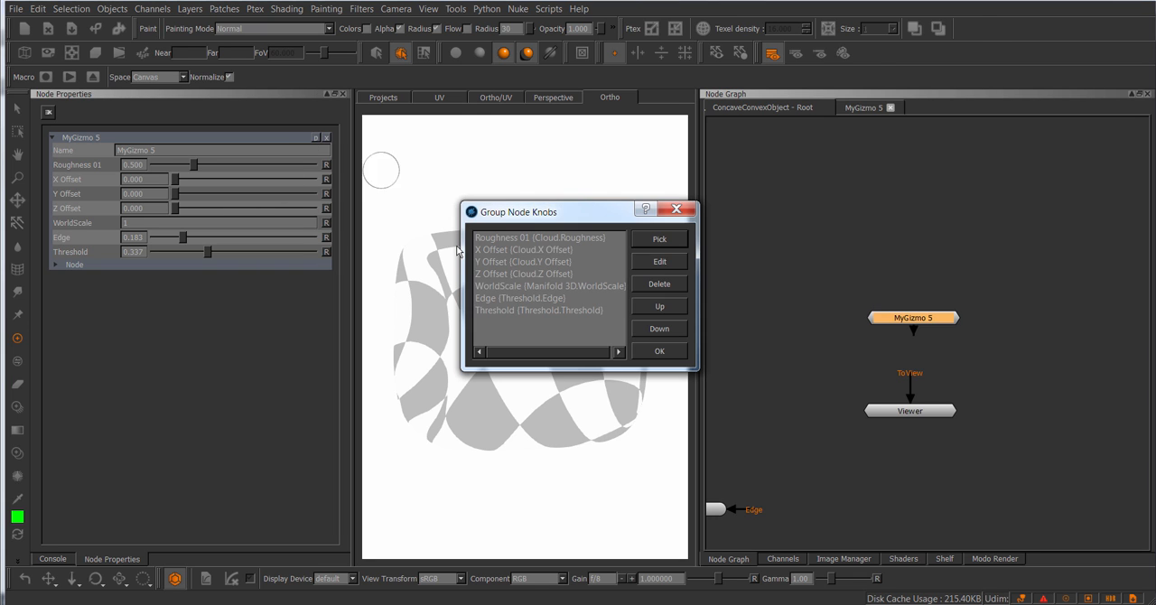
pyautogui.click(513, 299)
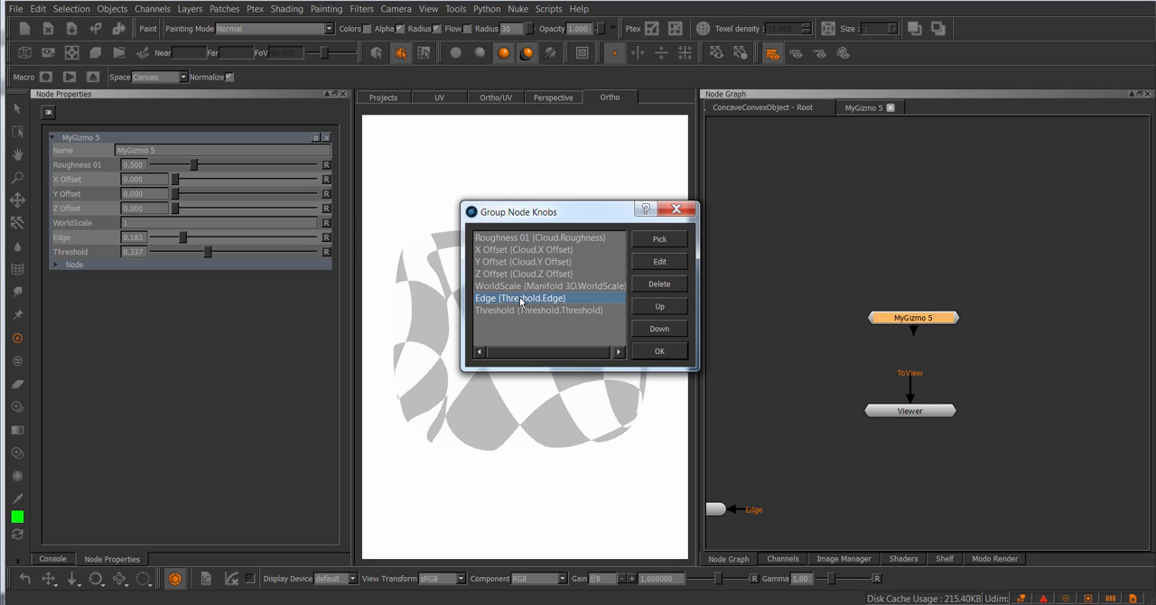
pyautogui.click(660, 262)
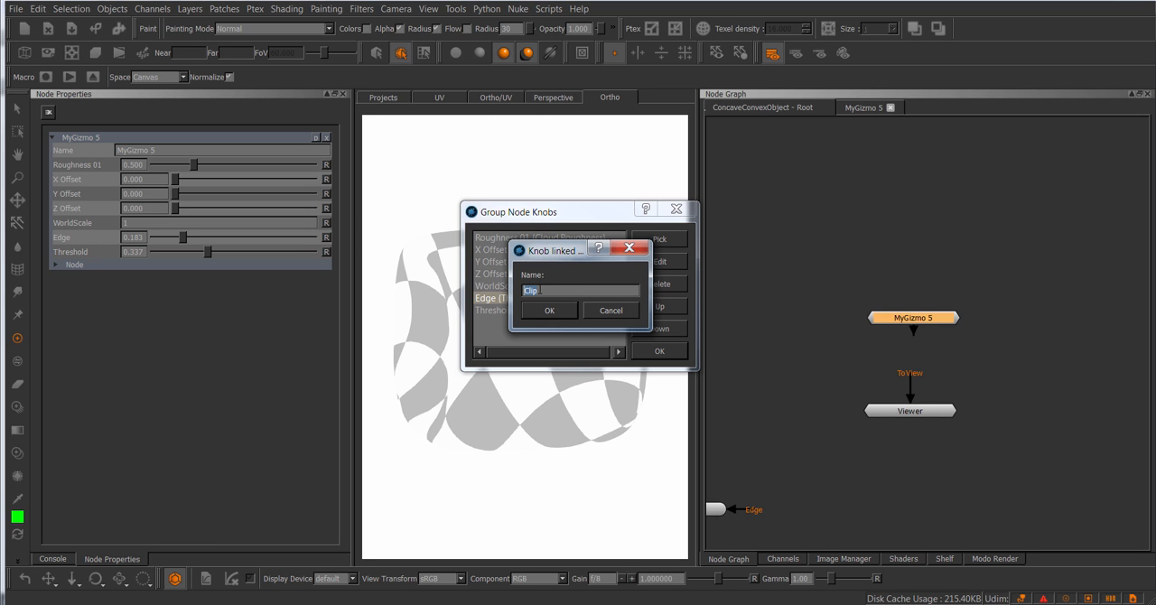
pyautogui.click(605, 310)
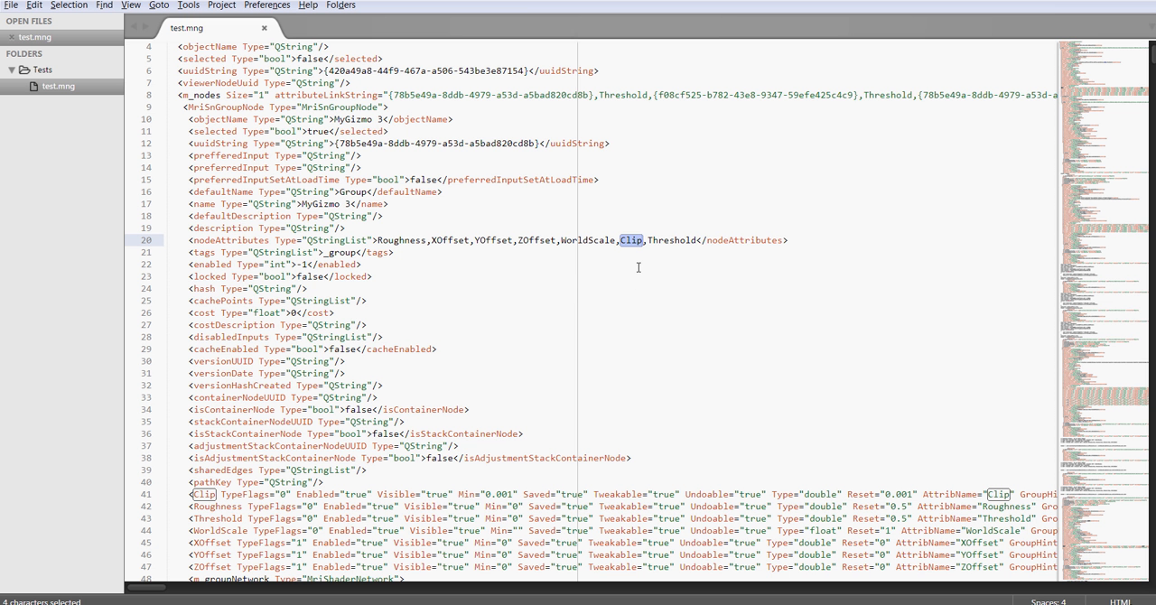
# Step: Return to test.mng in the text editor and prefix Roughness with Cloud/ in the nodeAttributes list
pyautogui.click(637, 267)
pyautogui.scroll(1, 632, 268)
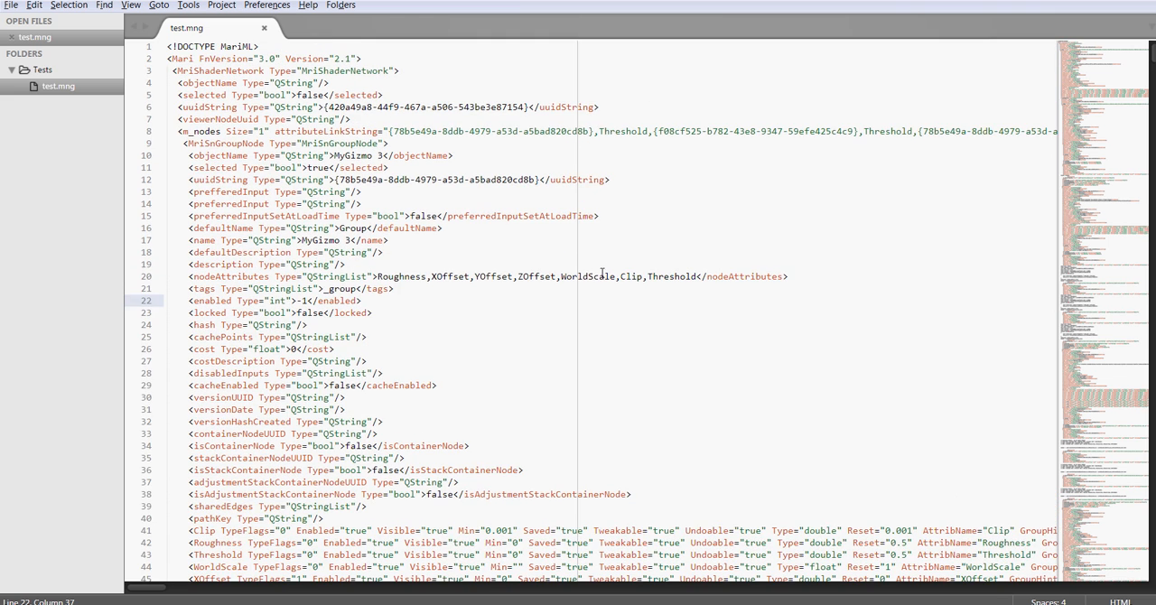
pyautogui.click(380, 275)
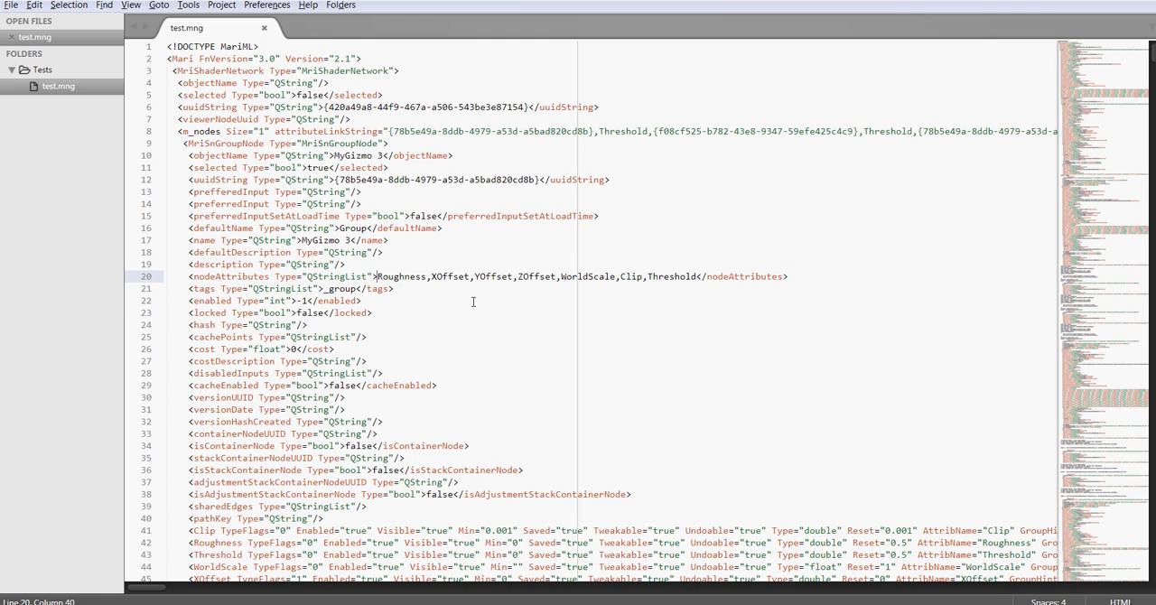
pyautogui.write('/')
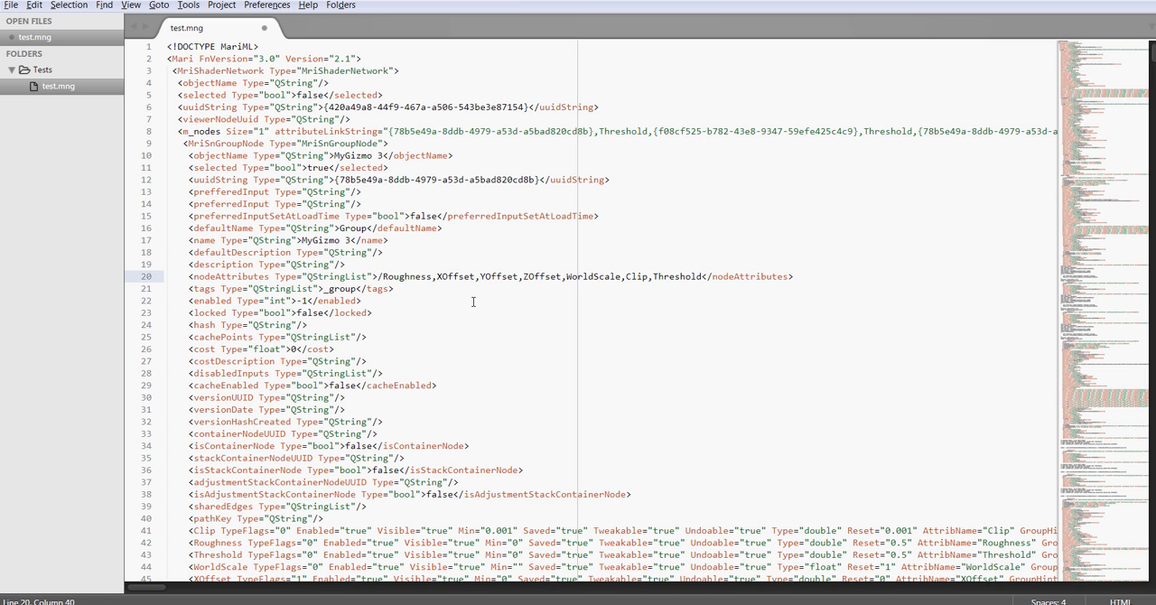
pyautogui.write('Cloud')
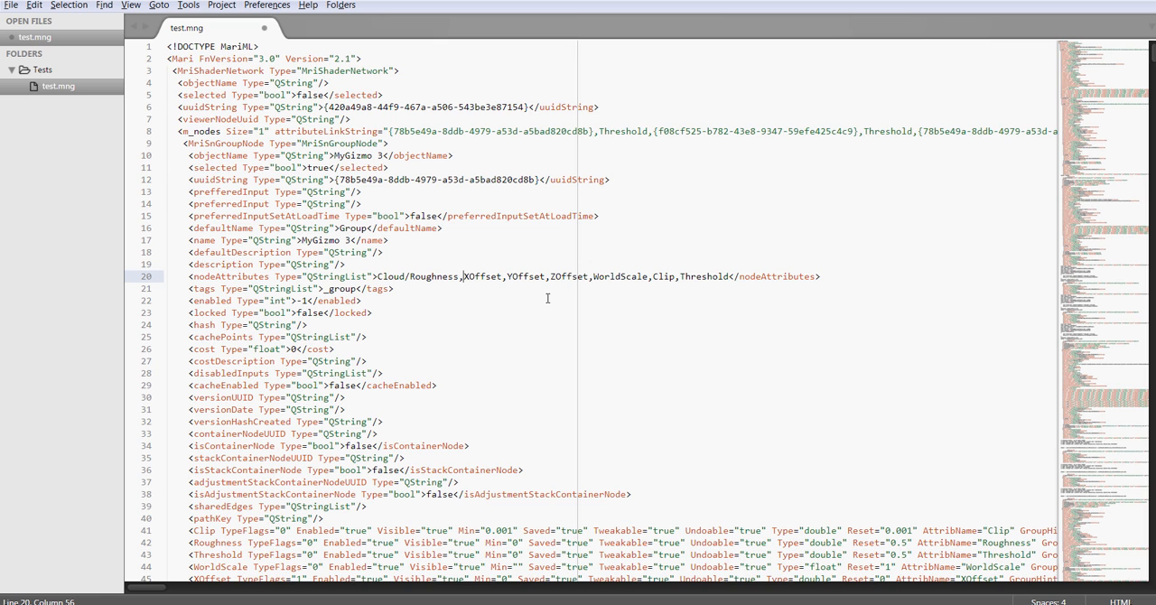
pyautogui.write('Transform/')
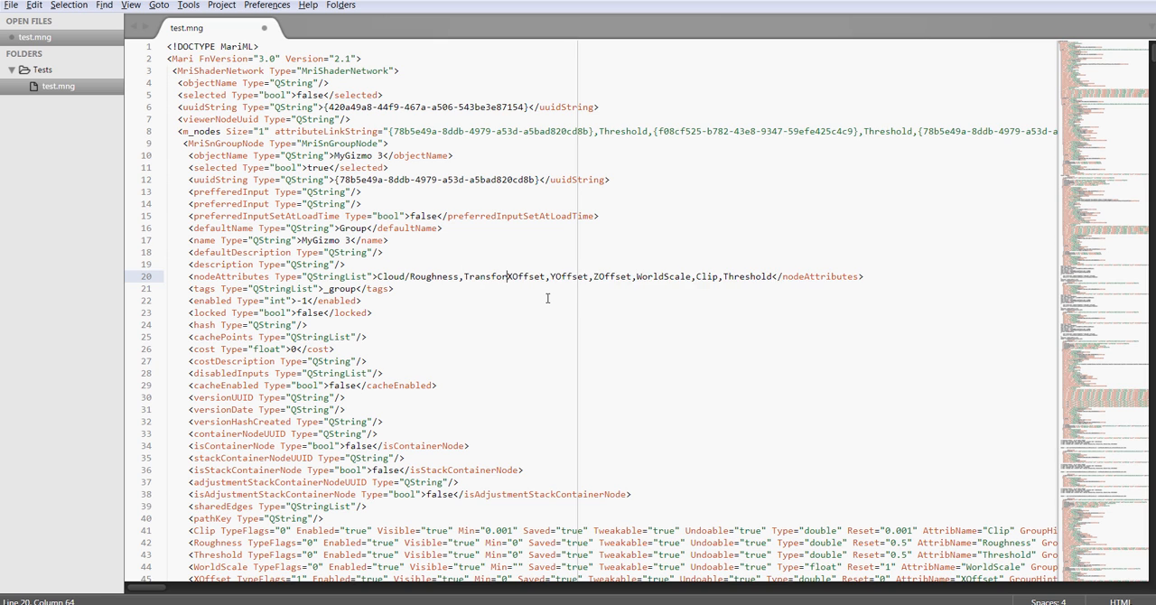
# Step: Prefix XOffset, YOffset, ZOffset and WorldScale with Transform/ in the nodeAttributes list
pyautogui.hotkey('shift', 'Left')
pyautogui.hotkey('shift', 'Left')
pyautogui.hotkey('shift', 'Left')
pyautogui.hotkey('shift', 'Left')
pyautogui.hotkey('shift', 'Left')
pyautogui.hotkey('shift', 'Left')
pyautogui.hotkey('shift', 'Left')
pyautogui.hotkey('shift', 'Left')
pyautogui.hotkey('shift', 'Left')
pyautogui.hotkey('shift', 'Left')
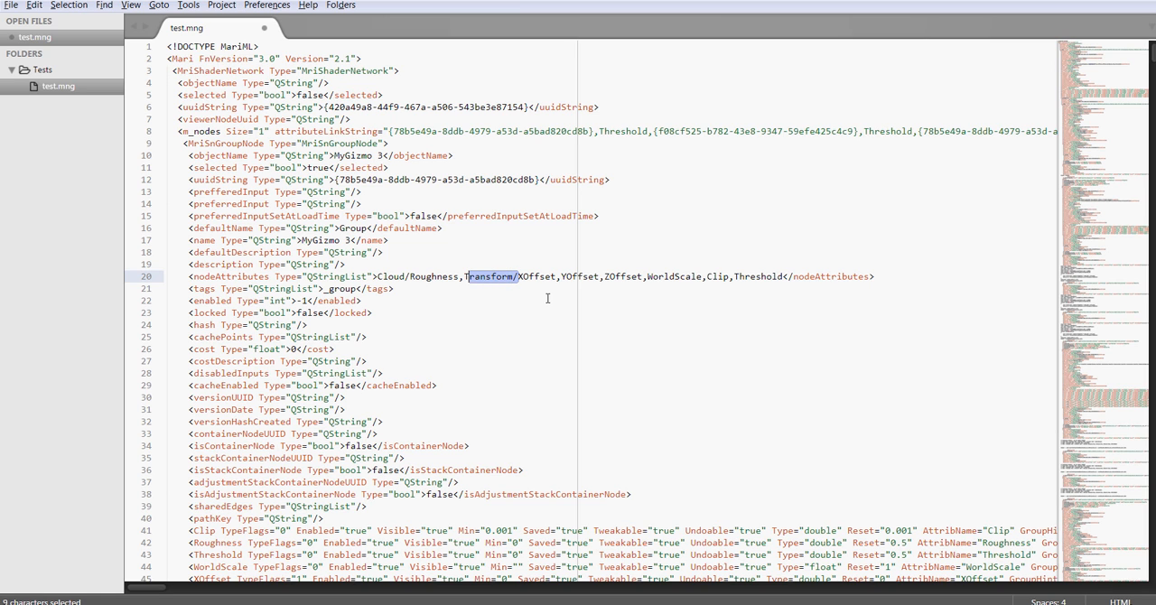
pyautogui.hotkey('ctrl', 'c')
pyautogui.click(560, 277)
pyautogui.hotkey('ctrl', 'v')
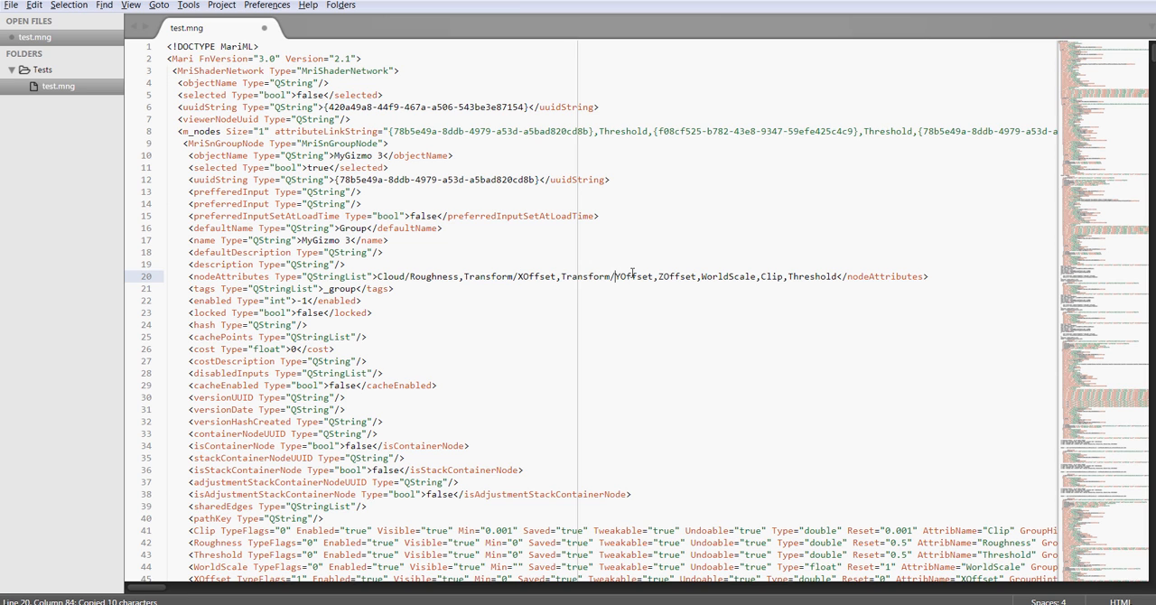
pyautogui.click(659, 277)
pyautogui.hotkey('ctrl', 'v')
pyautogui.click(754, 276)
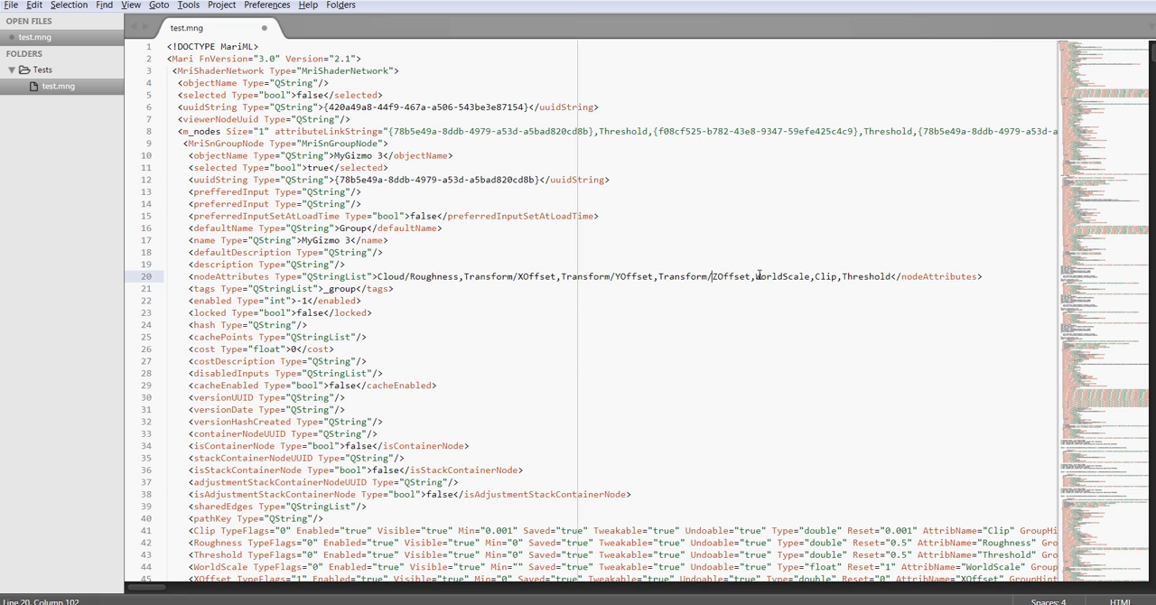
pyautogui.hotkey('ctrl', 'v')
# Step: Prefix the Clip and Threshold attributes with Threshold/ in the nodeAttributes list
pyautogui.click(869, 276)
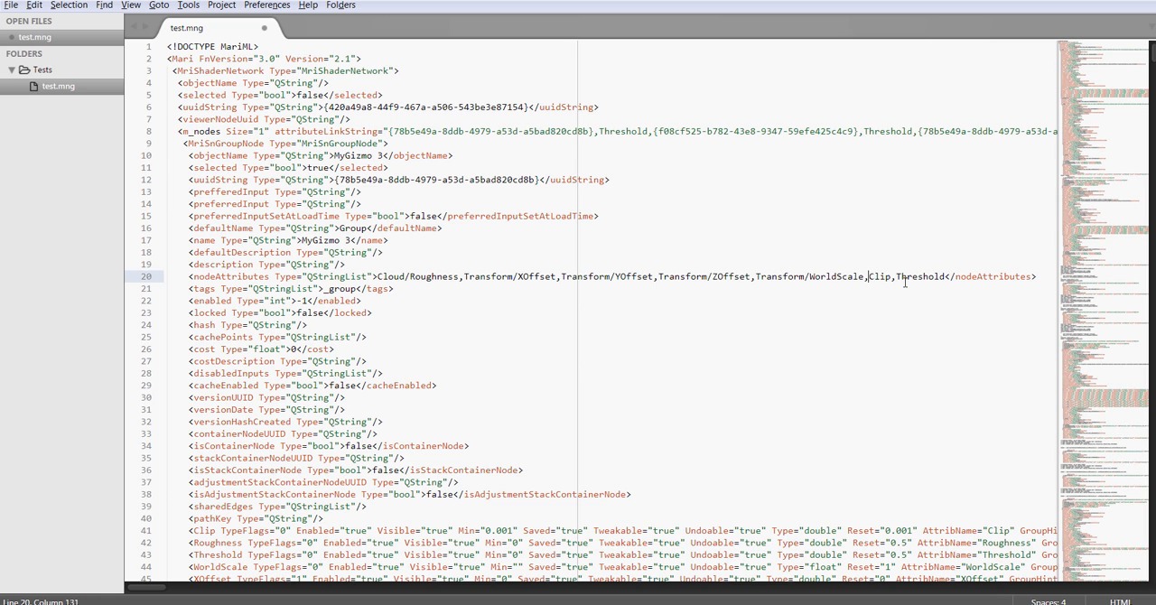
pyautogui.write('Threshold/')
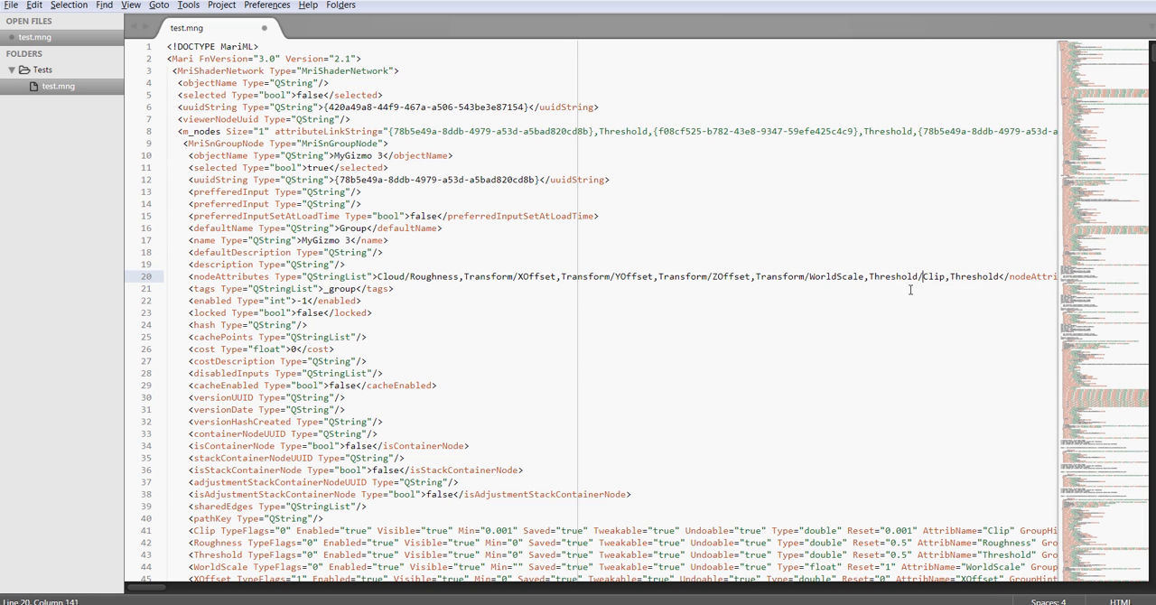
pyautogui.hotkey('shift', 'Left')
pyautogui.hotkey('shift', 'Left')
pyautogui.hotkey('shift', 'Left')
pyautogui.hotkey('shift', 'Left')
pyautogui.hotkey('shift', 'Left')
pyautogui.hotkey('shift', 'Left')
pyautogui.hotkey('shift', 'Left')
pyautogui.hotkey('shift', 'Left')
pyautogui.hotkey('shift', 'Left')
pyautogui.hotkey('shift', 'Left')
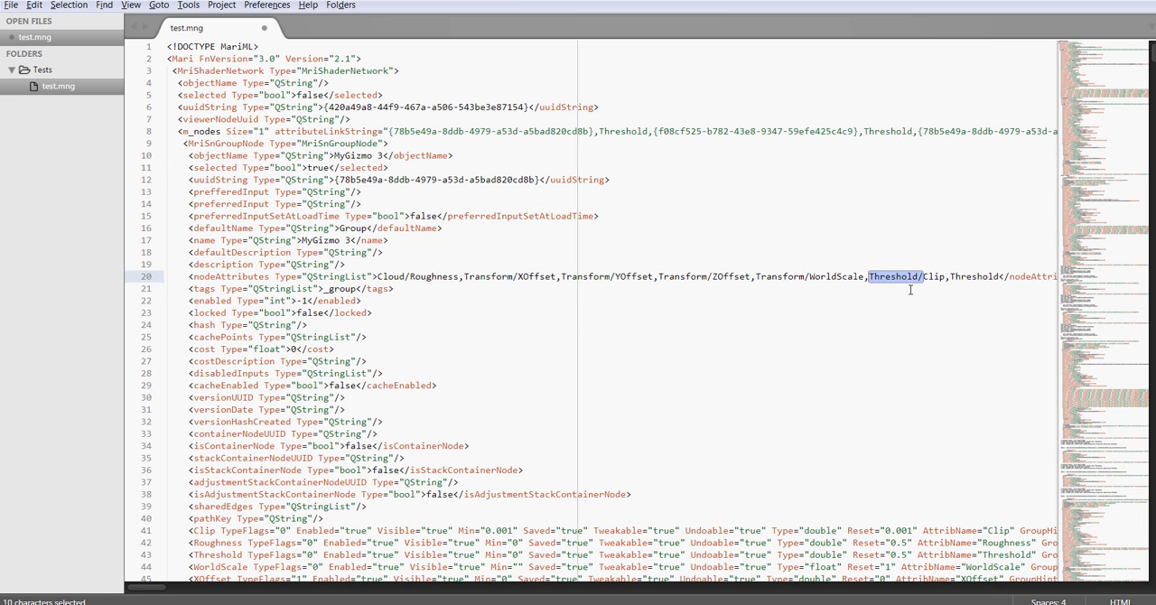
pyautogui.hotkey('ctrl', 'c')
pyautogui.click(951, 276)
pyautogui.hotkey('ctrl', 'v')
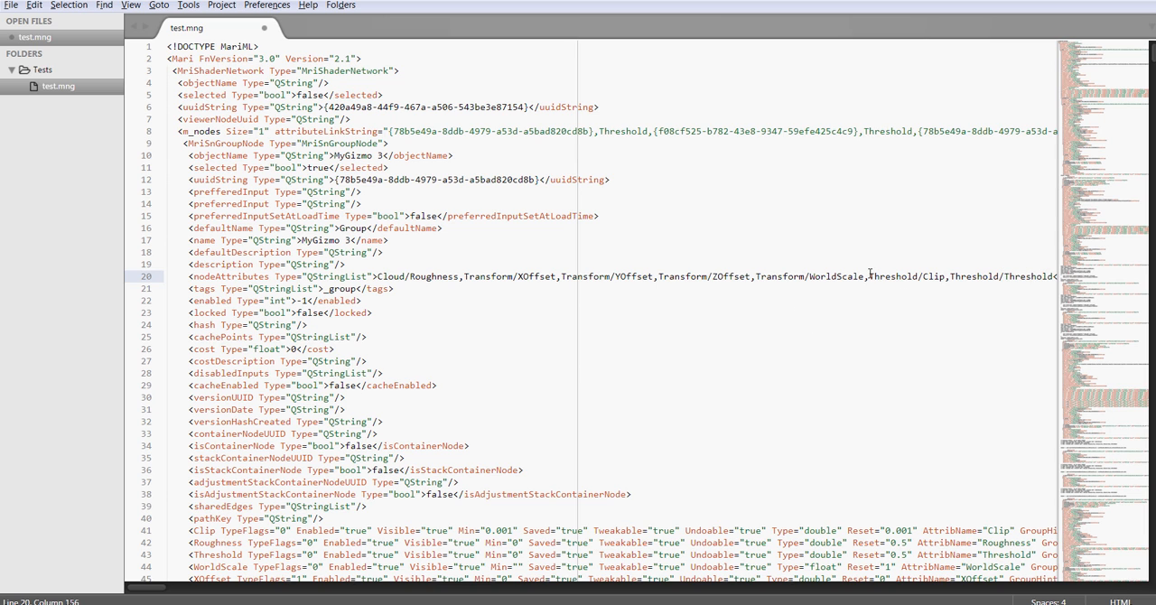
# Step: Move Transform/WorldScale ahead of Transform/XOffset in the nodeAttributes list and save test.mng
pyautogui.moveTo(868, 277); pyautogui.dragTo(755, 277)
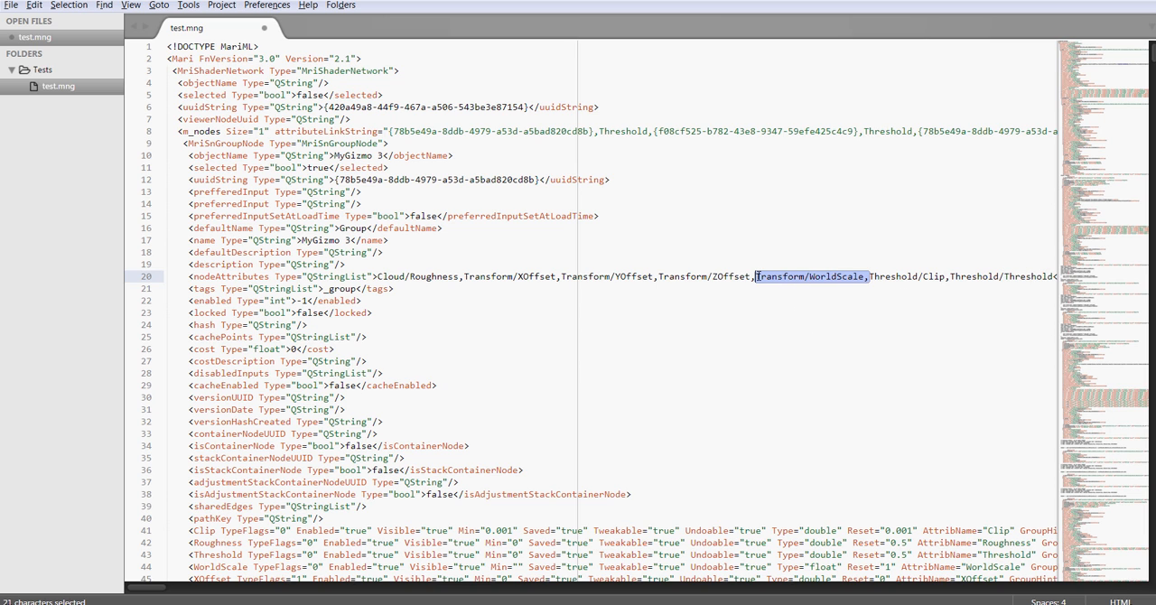
pyautogui.hotkey('ctrl', 'x')
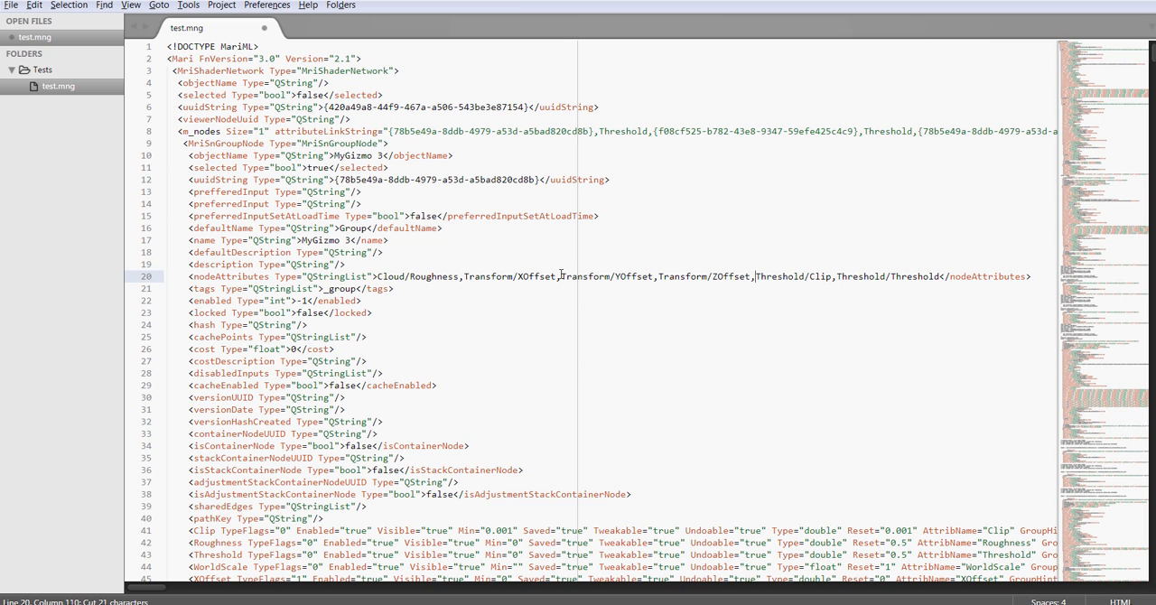
pyautogui.click(463, 277)
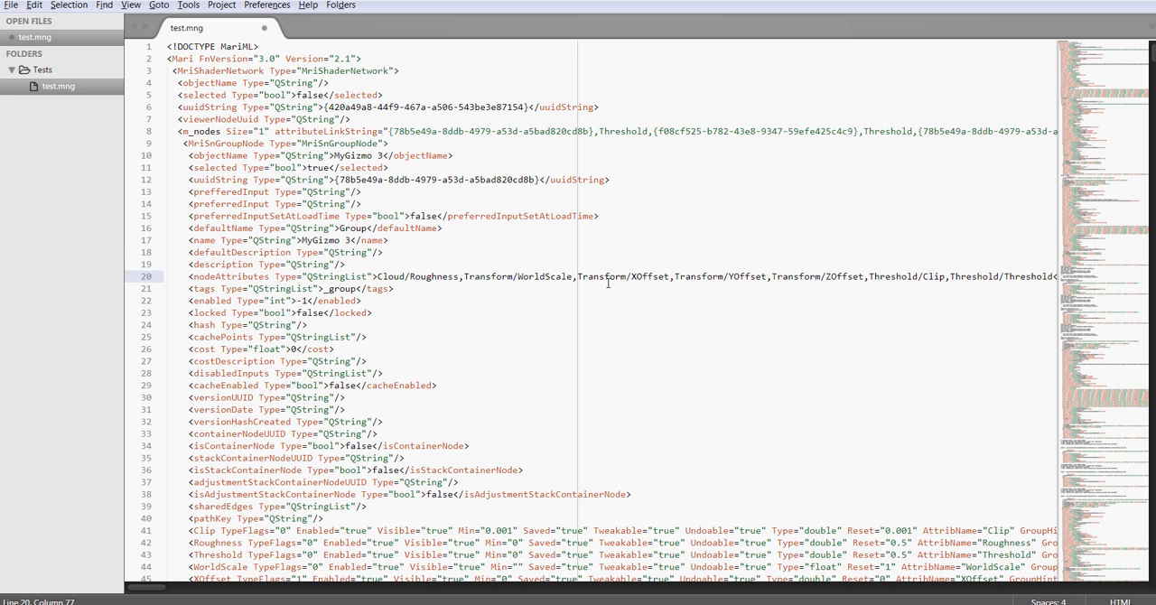
pyautogui.click(594, 240)
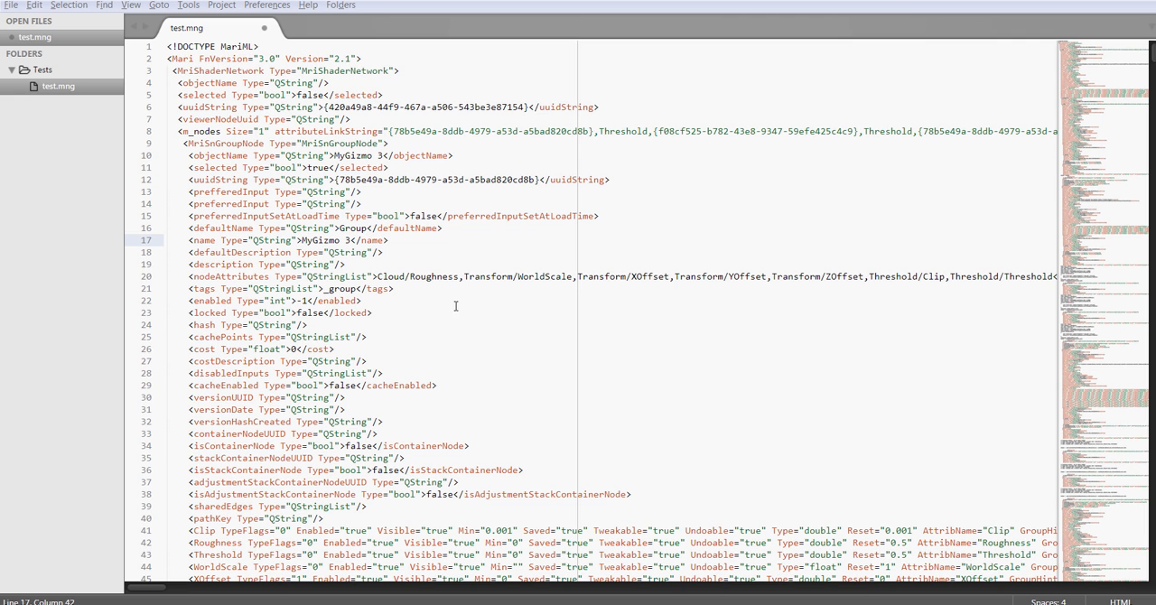
pyautogui.click(410, 194)
pyautogui.hotkey('ctrl', 's')
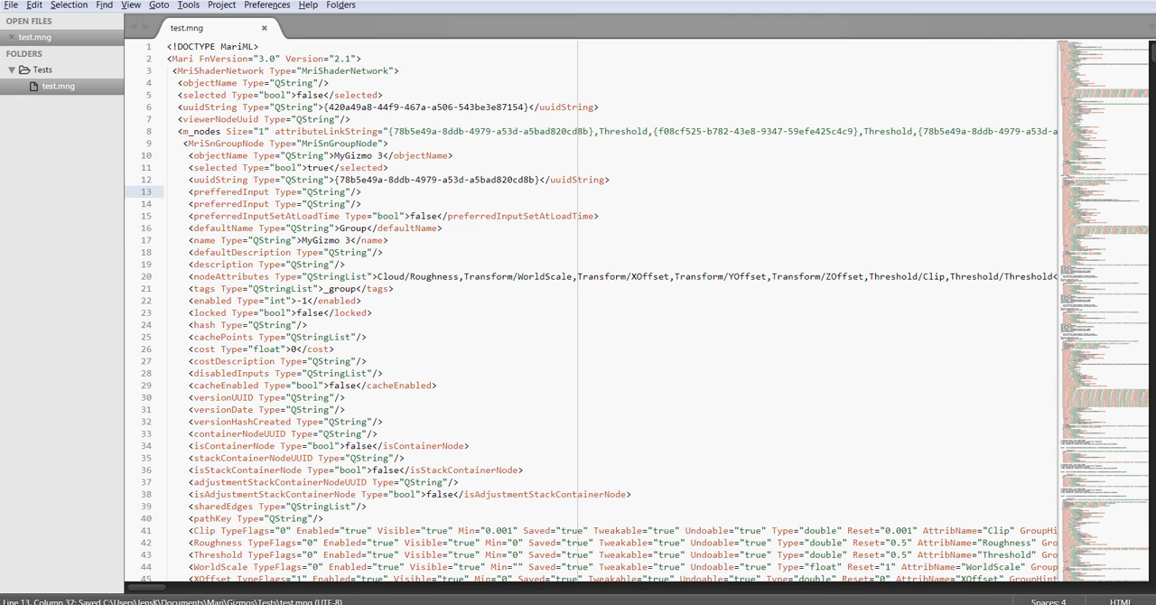
# Step: Switch back to Mari, dismiss the Group Node Knobs dialog, and move MyGizmo 5 just below MyGizmo 2
pyautogui.click(354, 604)
pyautogui.click(675, 209)
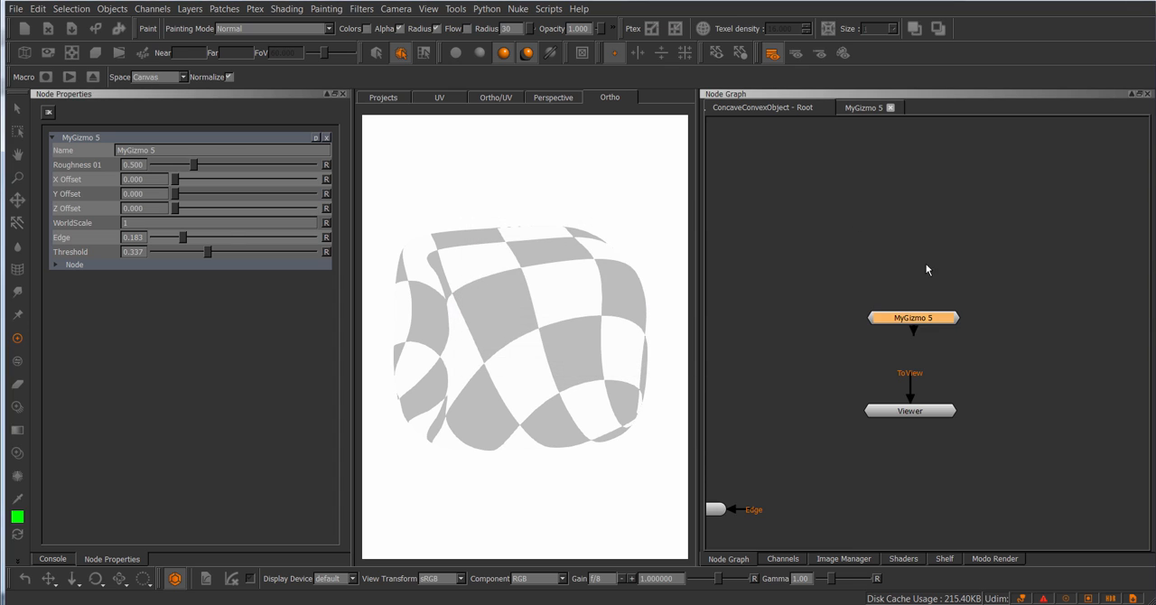
pyautogui.moveTo(913, 322); pyautogui.dragTo(903, 316)
pyautogui.moveTo(830, 226); pyautogui.dragTo(937, 314, button='middle')
pyautogui.scroll(-2, 935, 312)
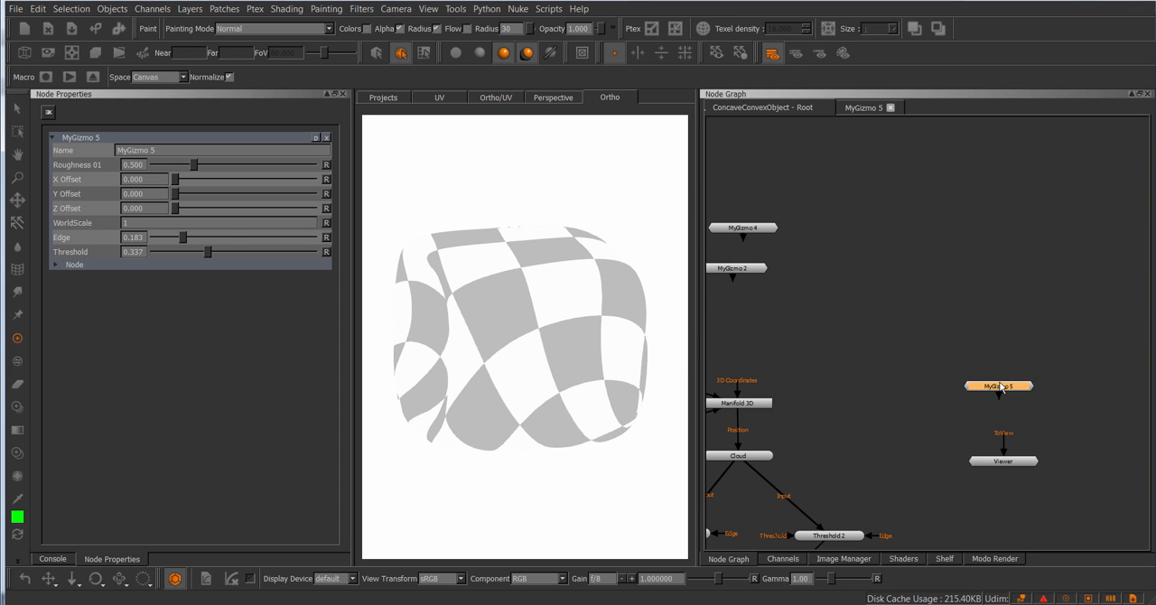
pyautogui.moveTo(999, 385); pyautogui.dragTo(739, 310)
# Step: Import the nodes from the edited test.mng into an empty area of the node graph beside the Viewer
pyautogui.click(1004, 348)
pyautogui.moveTo(1004, 361); pyautogui.dragTo(892, 276, button='middle')
pyautogui.scroll(3, 892, 276)
pyautogui.rightClick(827, 252)
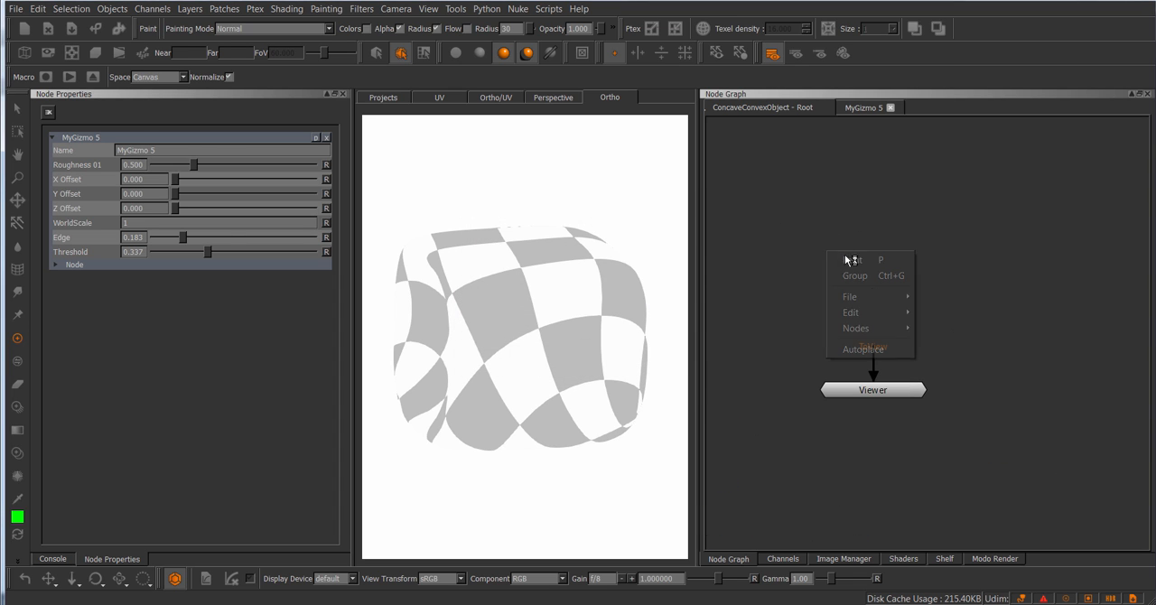
pyautogui.moveTo(874, 296)
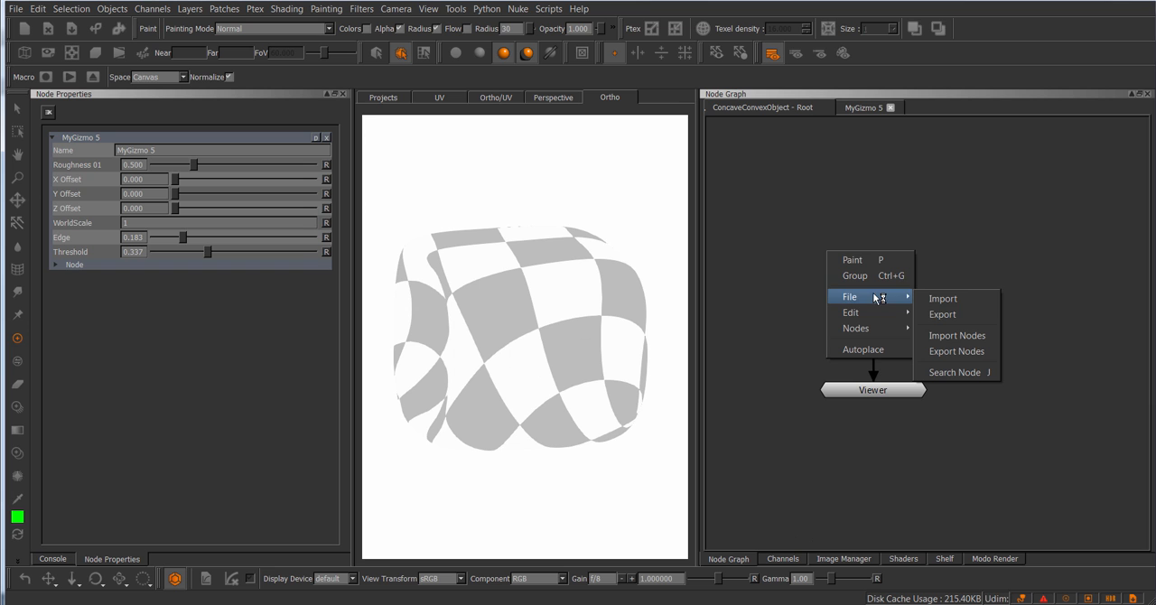
pyautogui.click(957, 335)
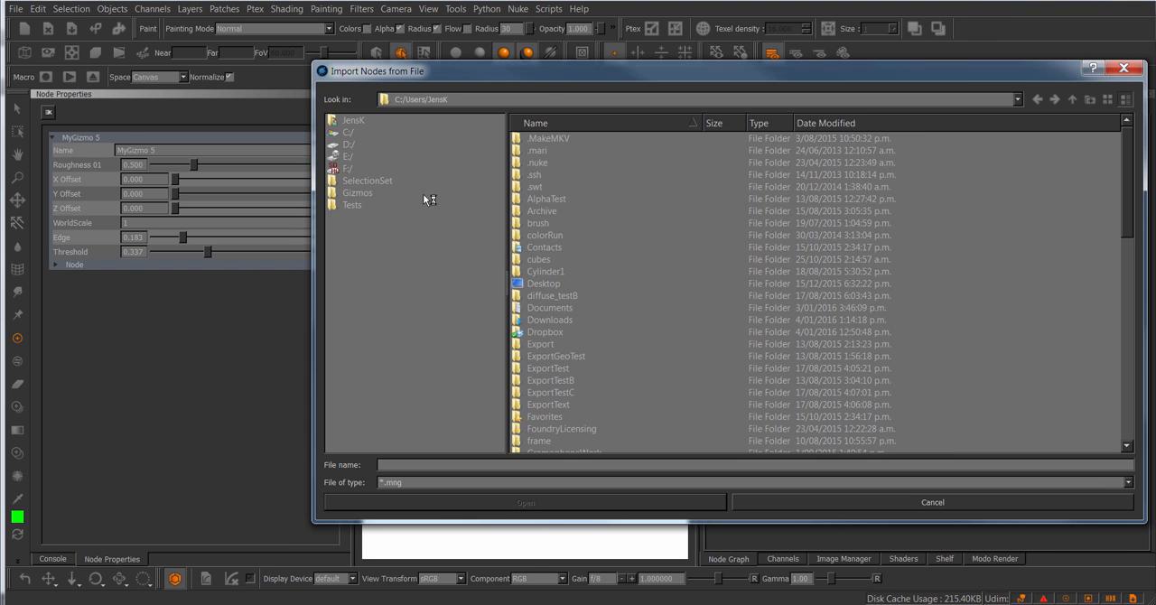
pyautogui.click(482, 202)
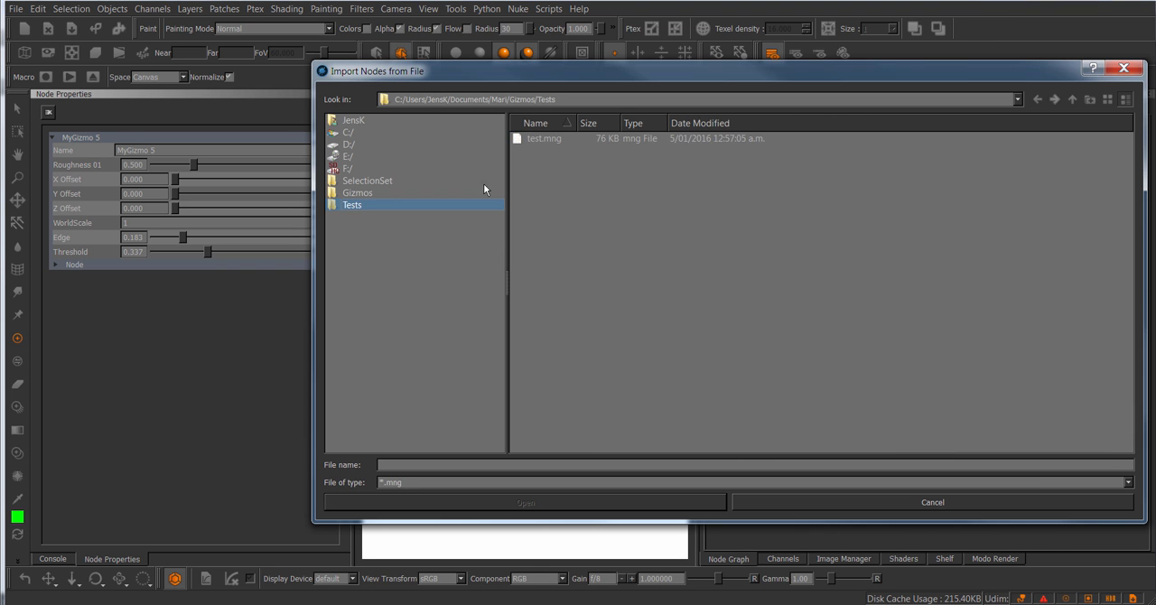
pyautogui.doubleClick(542, 139)
# Step: Open the imported MyGizmo 3 with its properties and raise its Edge value to about 0.296
pyautogui.doubleClick(876, 281)
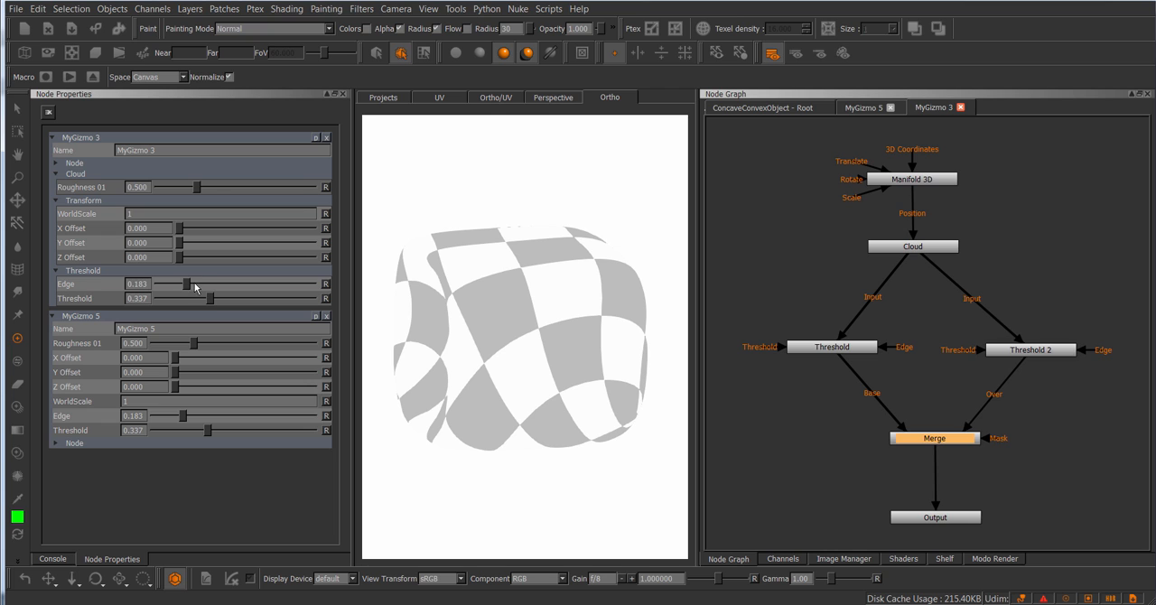
pyautogui.moveTo(188, 284)
pyautogui.mouseDown()
pyautogui.moveTo(212, 282)
pyautogui.moveTo(186, 282)
pyautogui.moveTo(205, 273)
pyautogui.mouseUp()
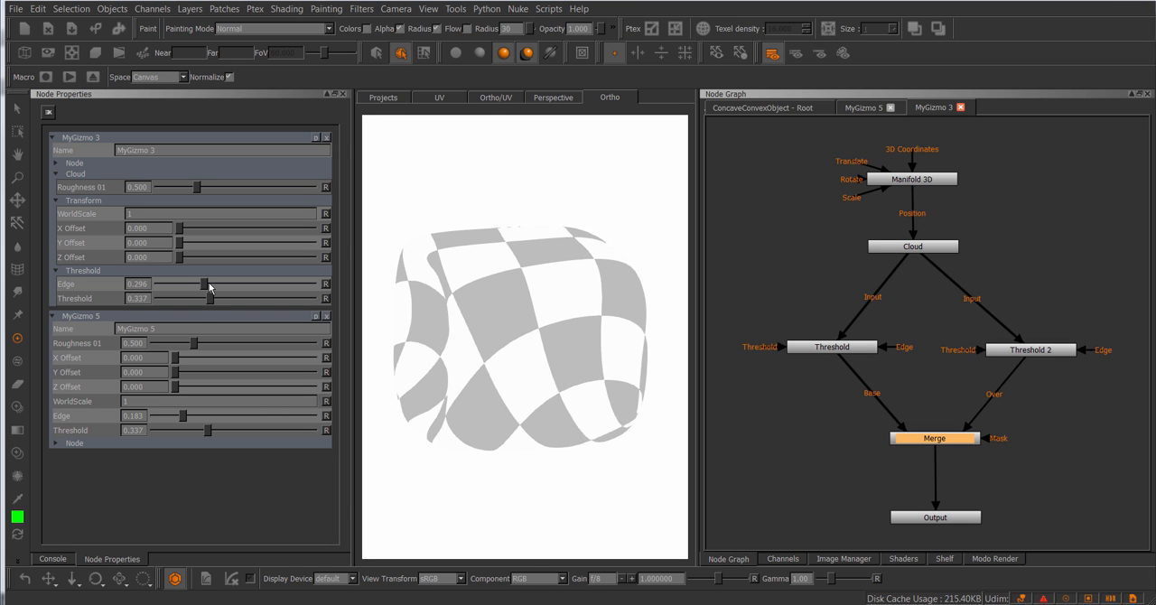
# Step: Return to the root graph and close the MyGizmo 3 and MyGizmo 5 graph views and MyGizmo 5's properties
pyautogui.click(762, 107)
pyautogui.click(889, 108)
pyautogui.click(890, 107)
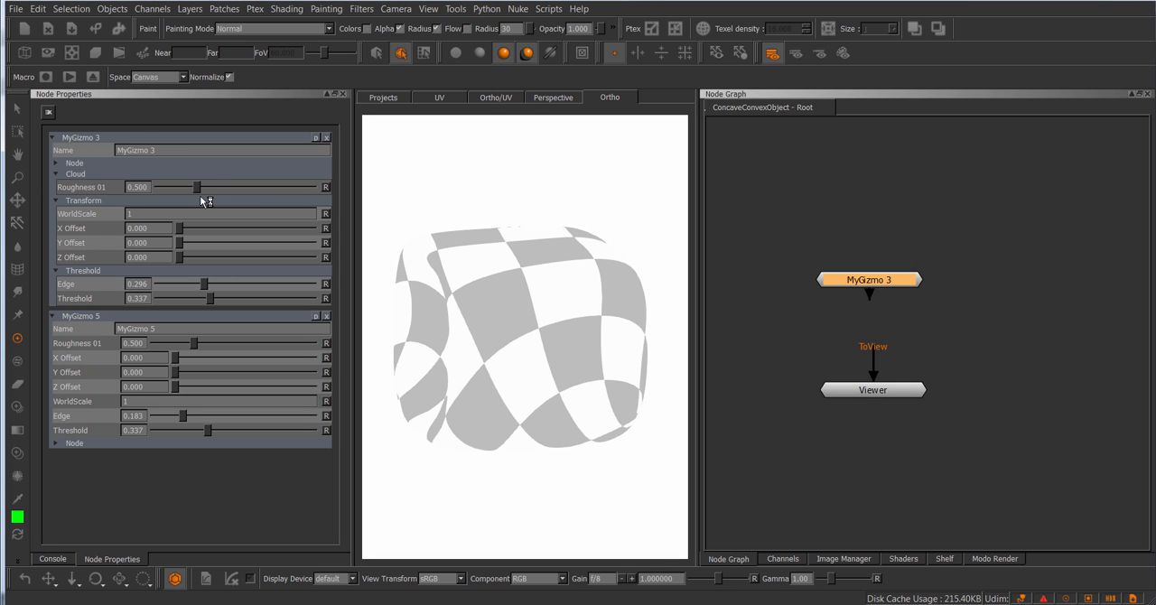
pyautogui.click(326, 316)
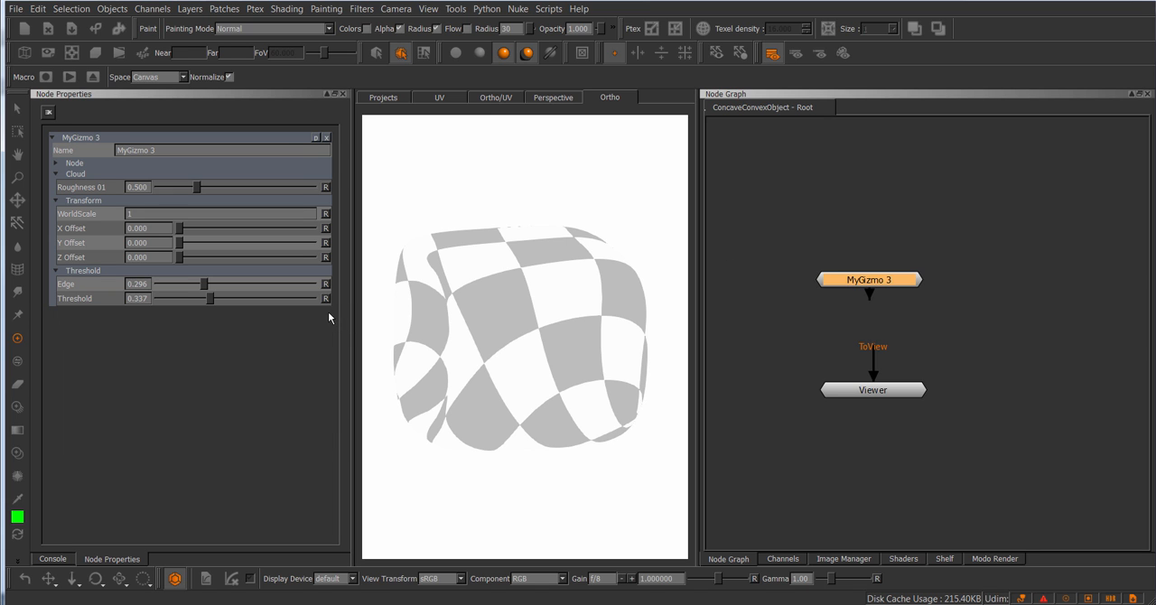
# Step: Move the Y Offset knob above X Offset in MyGizmo 3's group knobs and accept the new order
pyautogui.click(316, 137)
pyautogui.moveTo(528, 219); pyautogui.dragTo(567, 204)
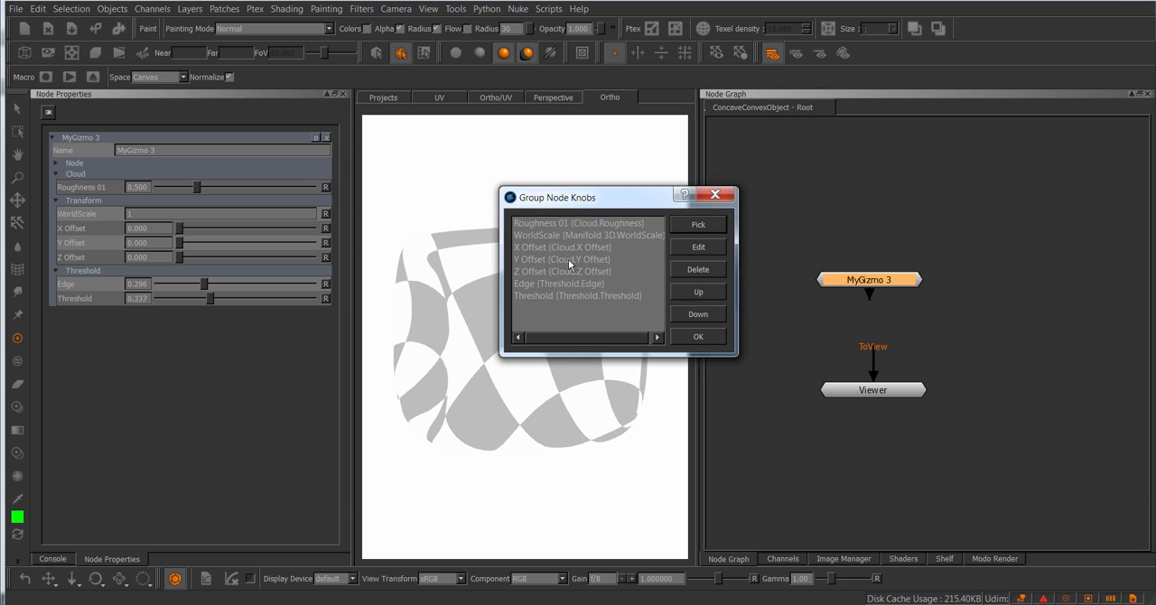
pyautogui.click(558, 259)
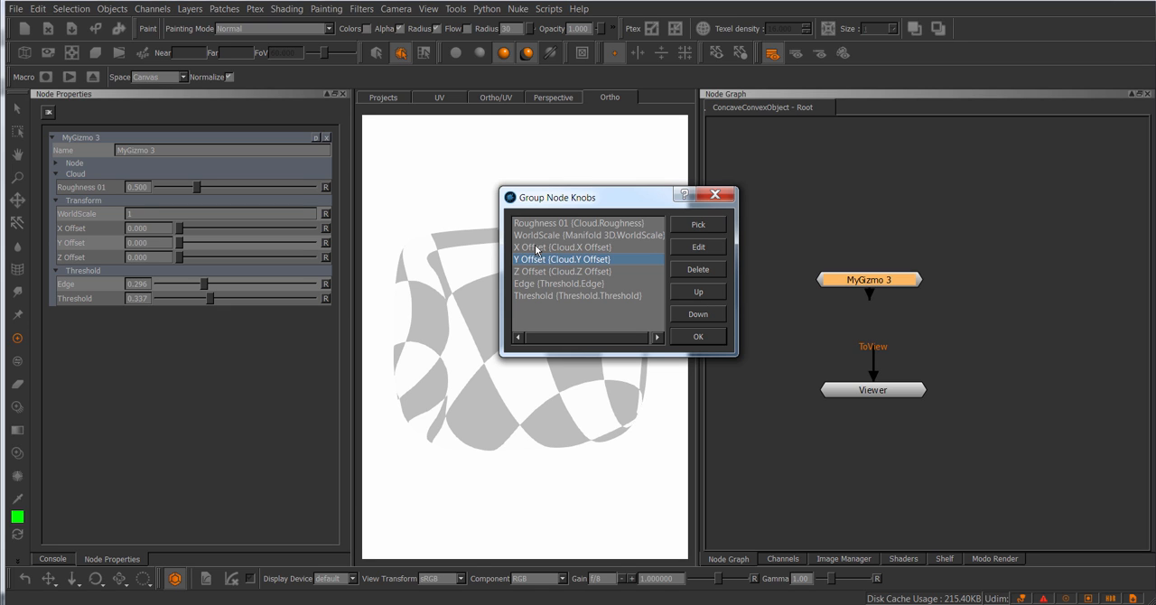
pyautogui.click(701, 293)
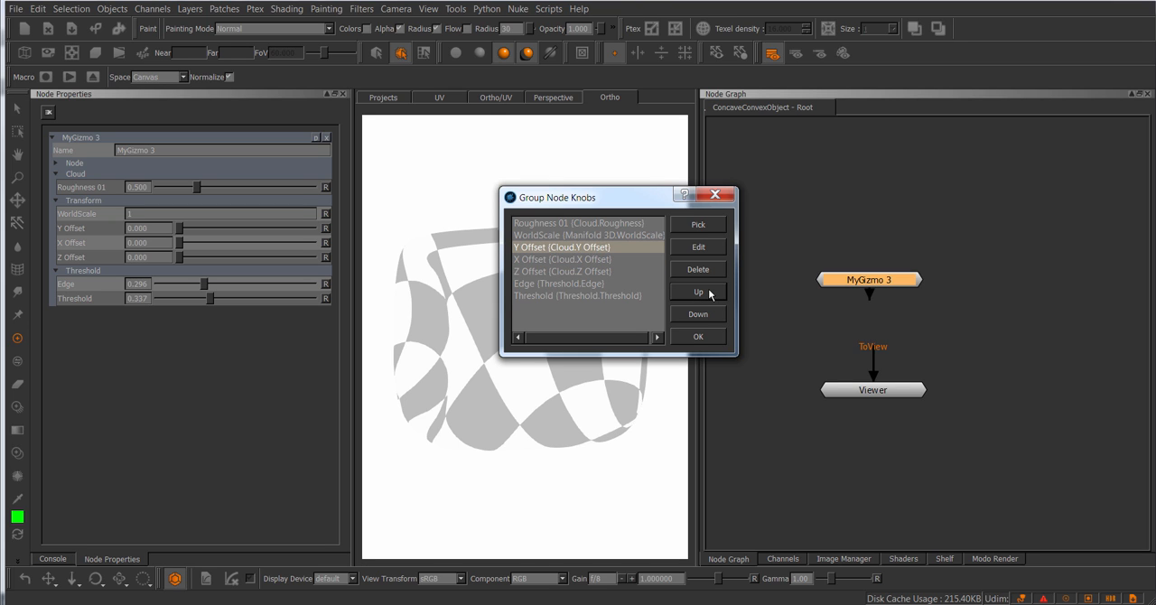
pyautogui.click(571, 282)
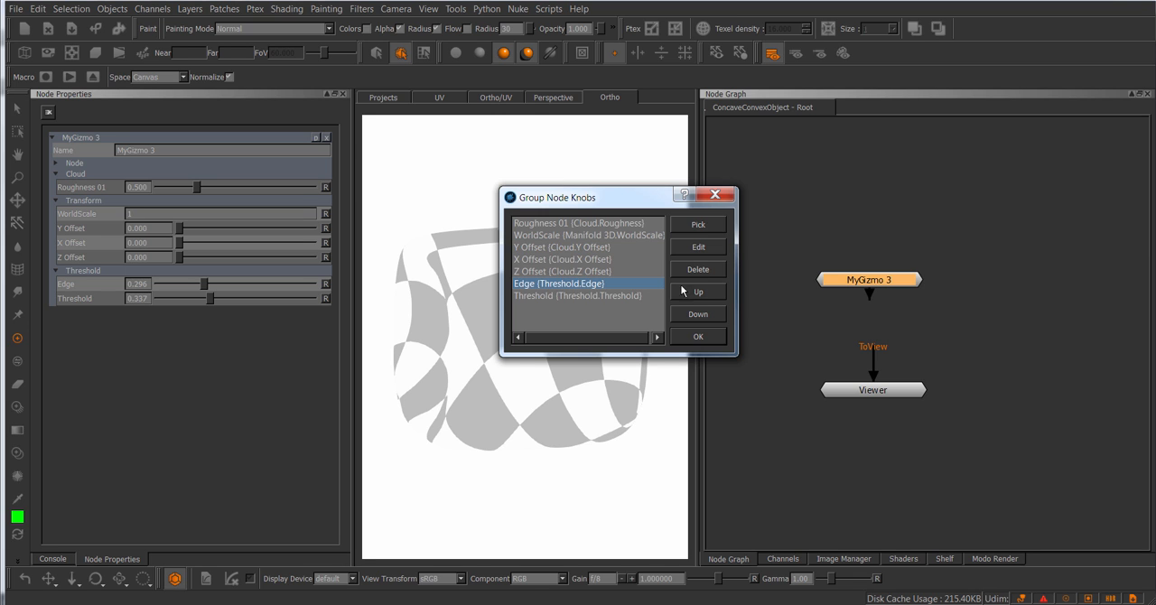
pyautogui.click(697, 336)
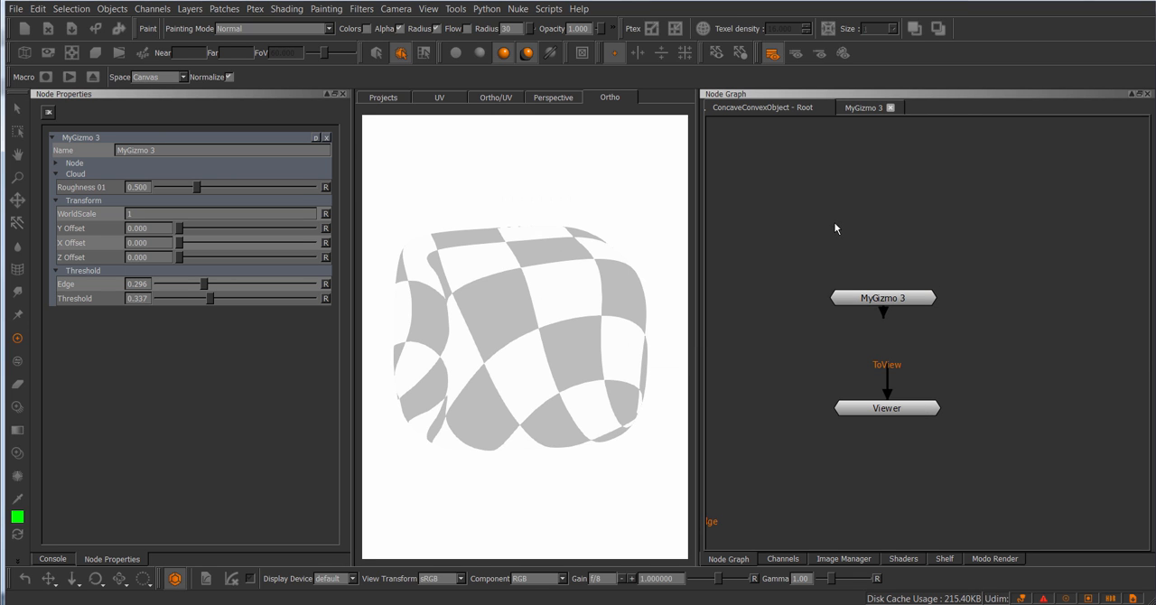
# Step: Inside MyGizmo 3's network, spread Threshold and Threshold 2 slightly apart and open Threshold's properties
pyautogui.scroll(-2, 877, 233)
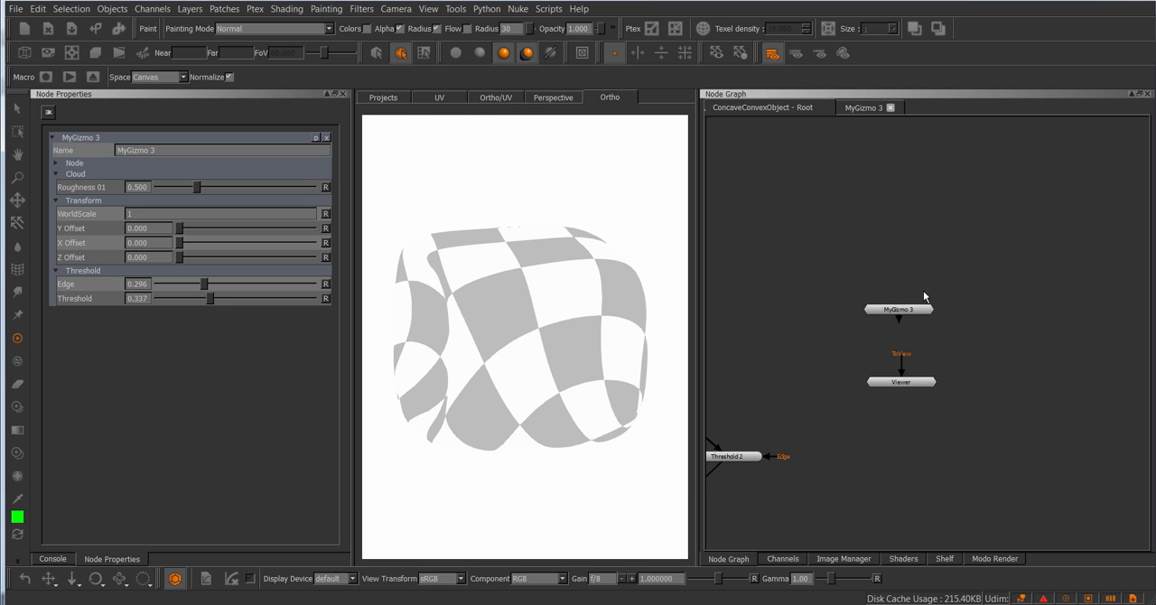
pyautogui.moveTo(876, 269); pyautogui.dragTo(944, 239, button='middle')
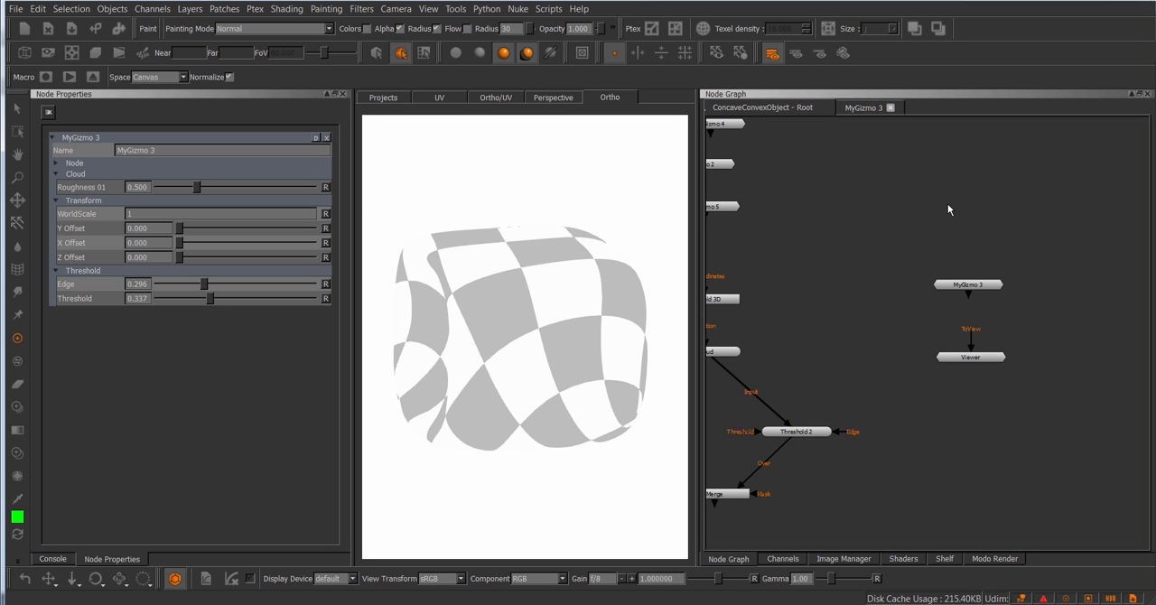
pyautogui.moveTo(948, 210); pyautogui.dragTo(900, 204, button='middle')
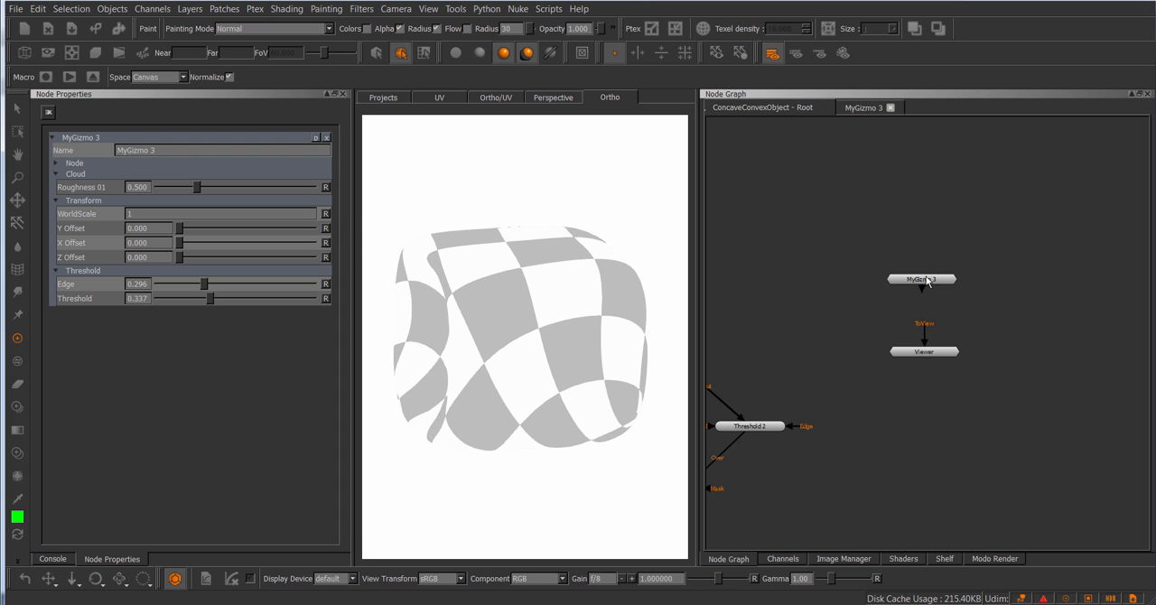
pyautogui.click(869, 110)
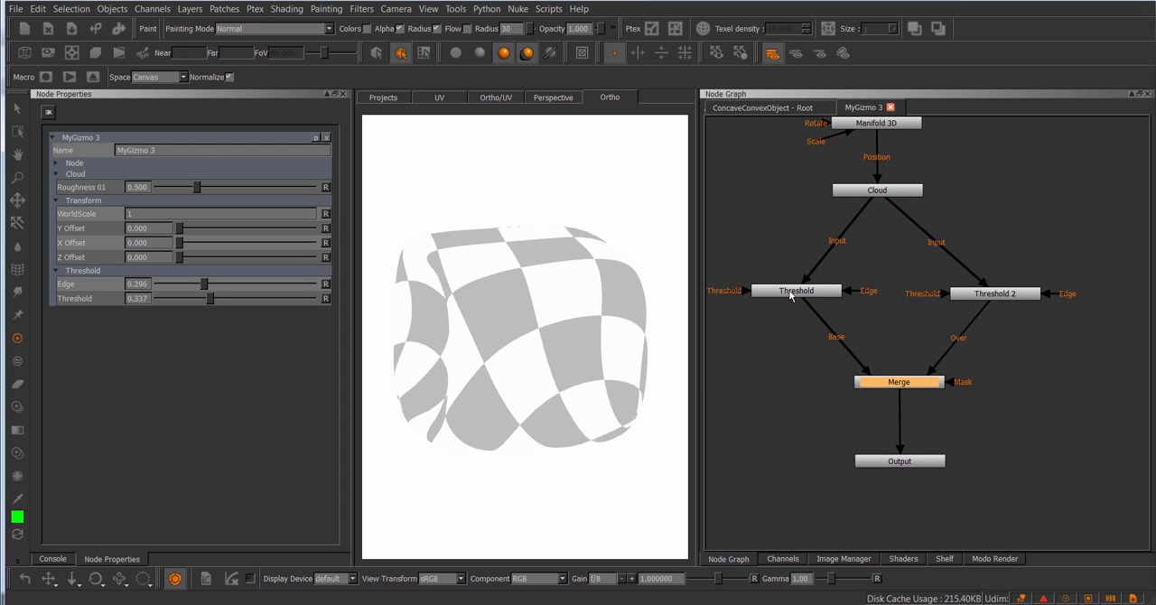
pyautogui.moveTo(1034, 296); pyautogui.dragTo(1043, 296)
pyautogui.doubleClick(799, 290)
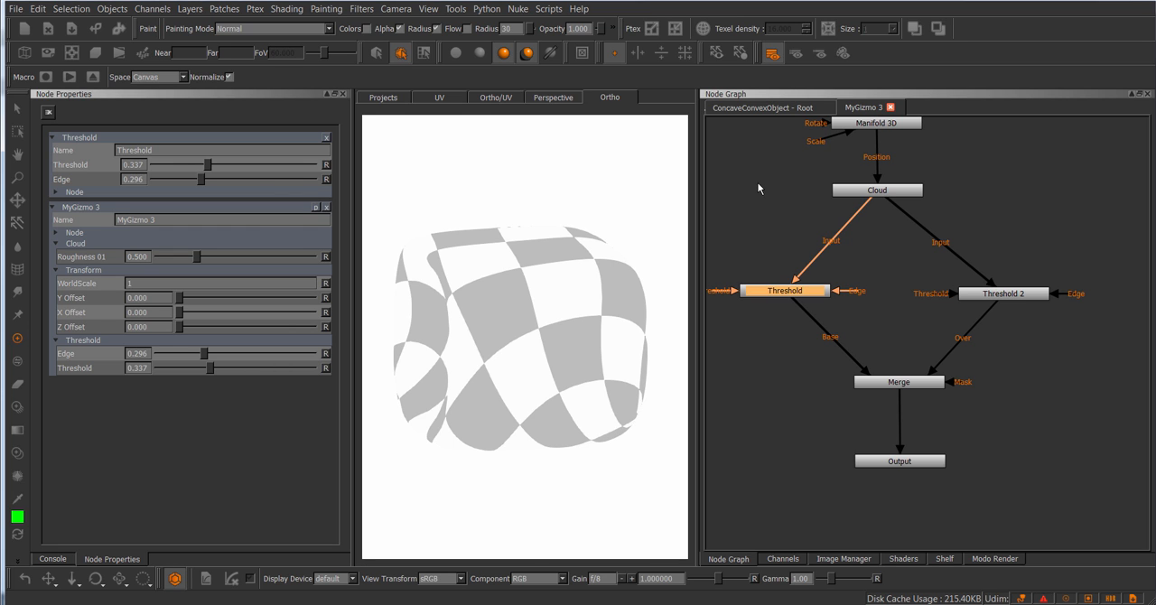
pyautogui.click(769, 206)
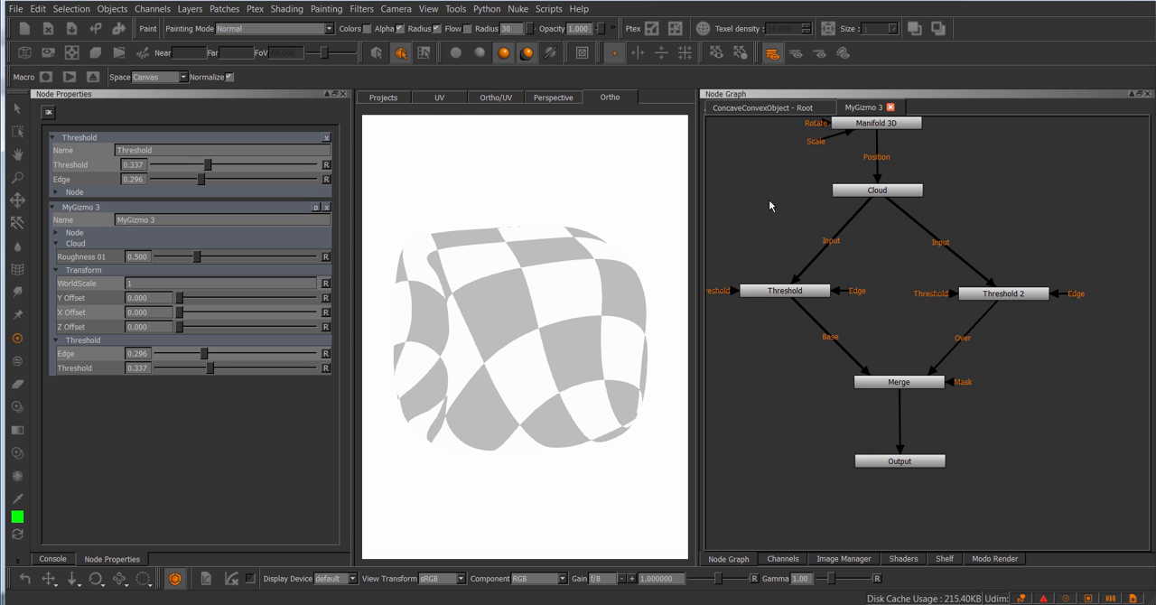
# Step: Return to the root graph and move MyGizmo 3 slightly farther above the Viewer
pyautogui.click(788, 107)
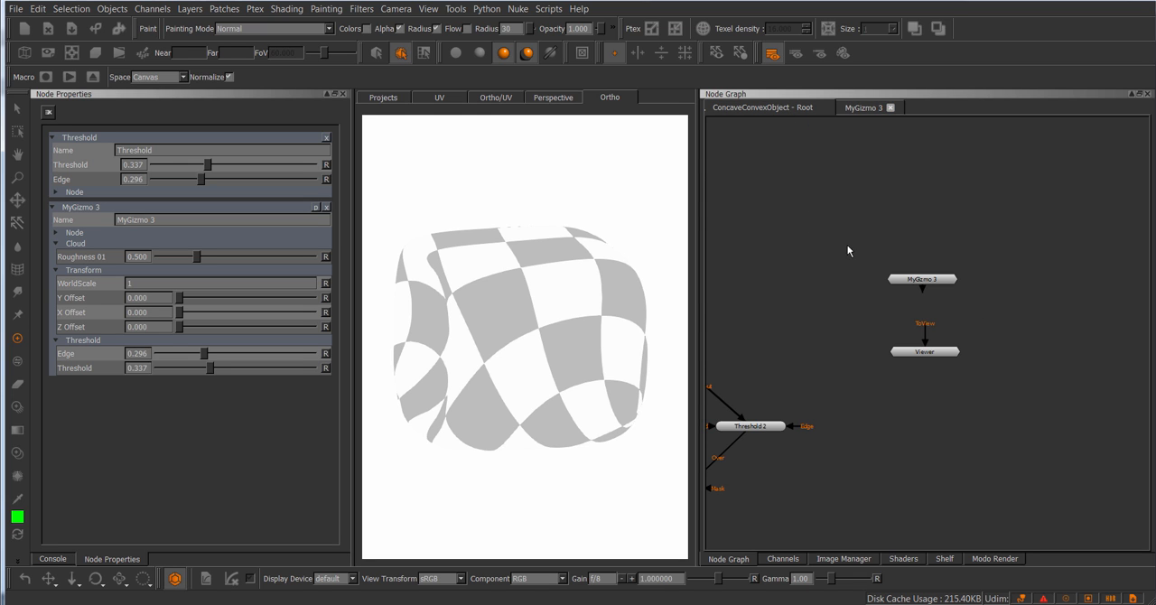
pyautogui.moveTo(847, 246); pyautogui.dragTo(918, 255, button='middle')
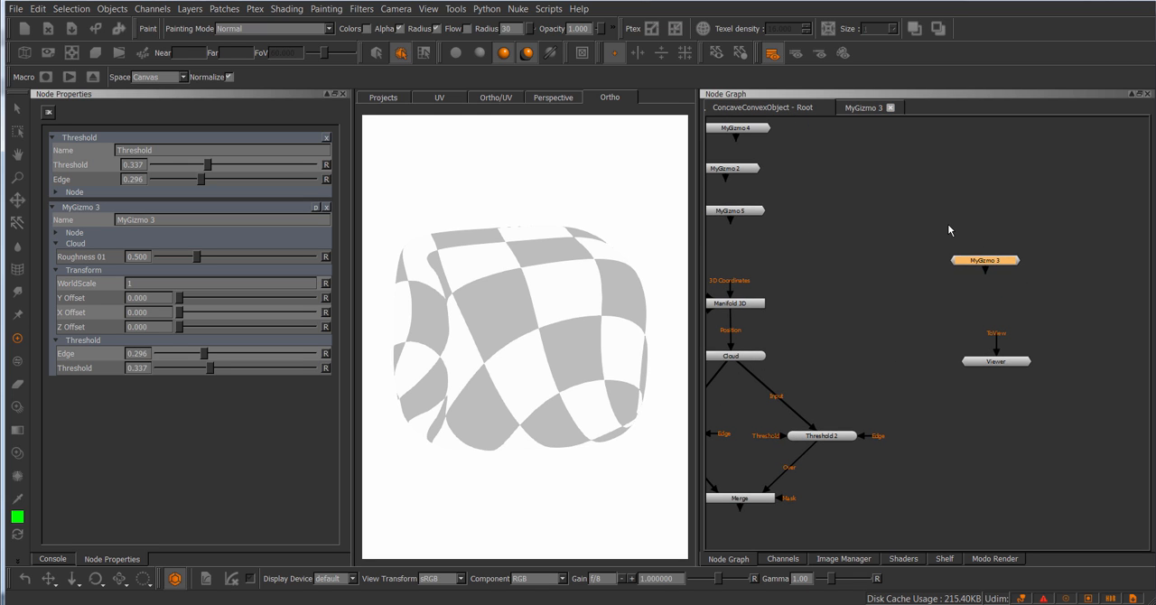
pyautogui.scroll(2, 964, 237)
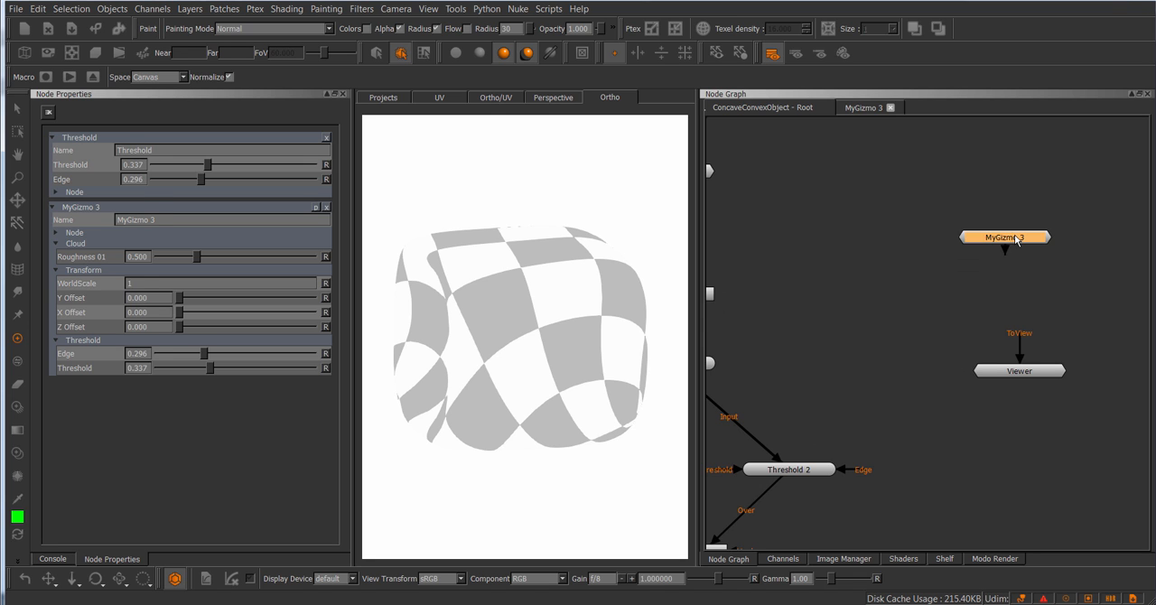
# Step: Reopen MyGizmo 3's network, close Threshold's properties, and reorder the group knobs so Edge sits below Threshold
pyautogui.doubleClick(1014, 237)
pyautogui.click(326, 316)
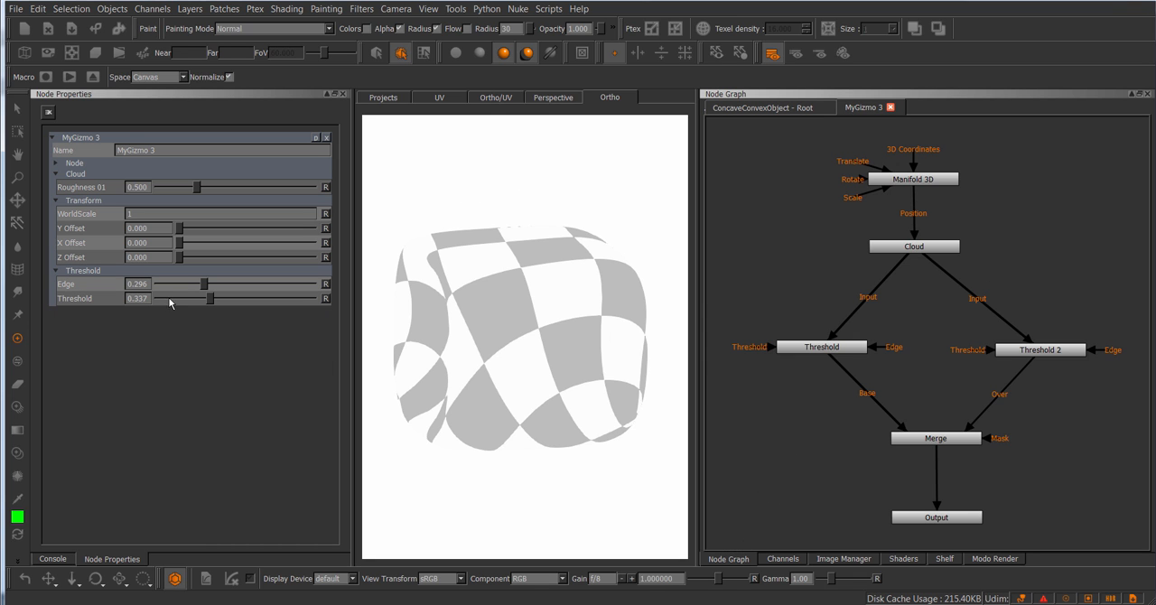
pyautogui.click(317, 137)
pyautogui.click(526, 299)
pyautogui.click(668, 327)
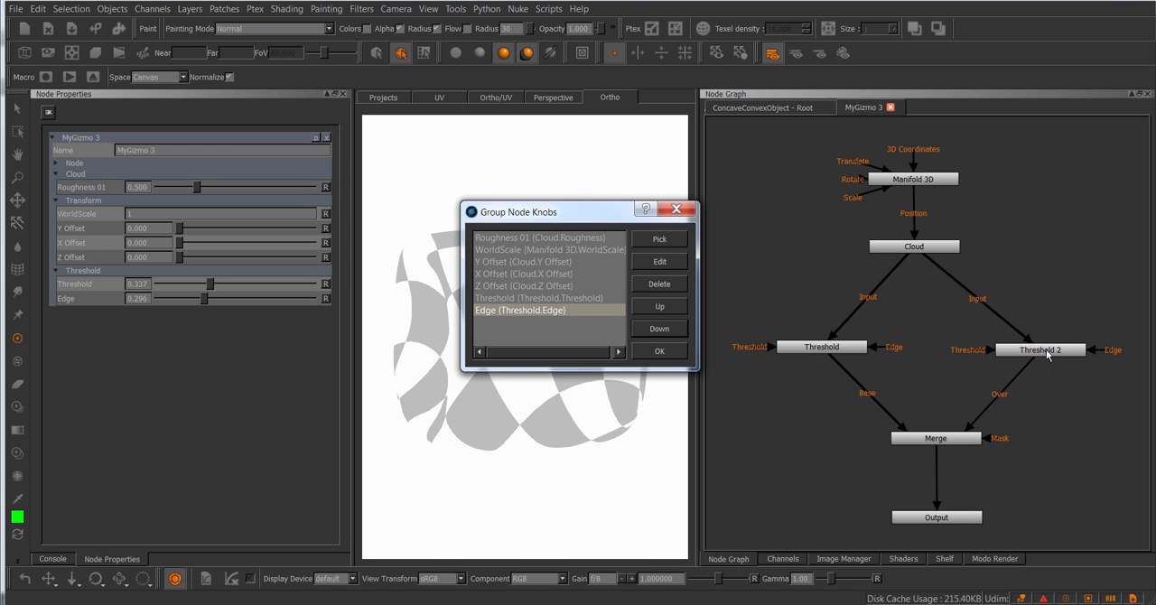
# Step: Add Threshold 2's Edge to MyGizmo 3's group knobs next to Threshold's Edge and accept the knob list
pyautogui.click(660, 239)
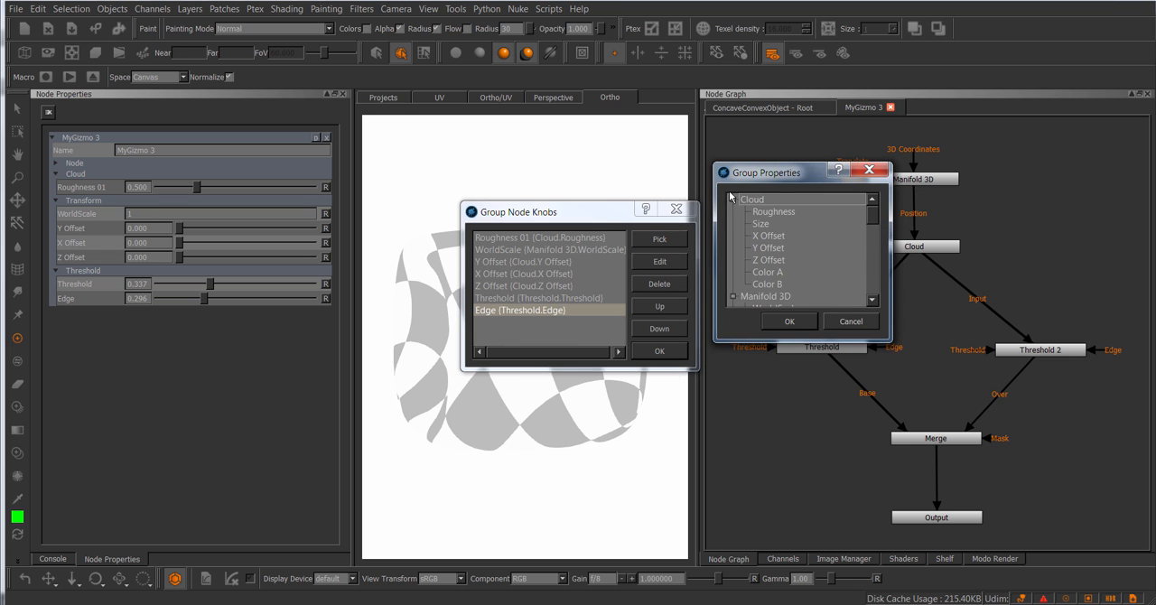
pyautogui.scroll(-7, 773, 244)
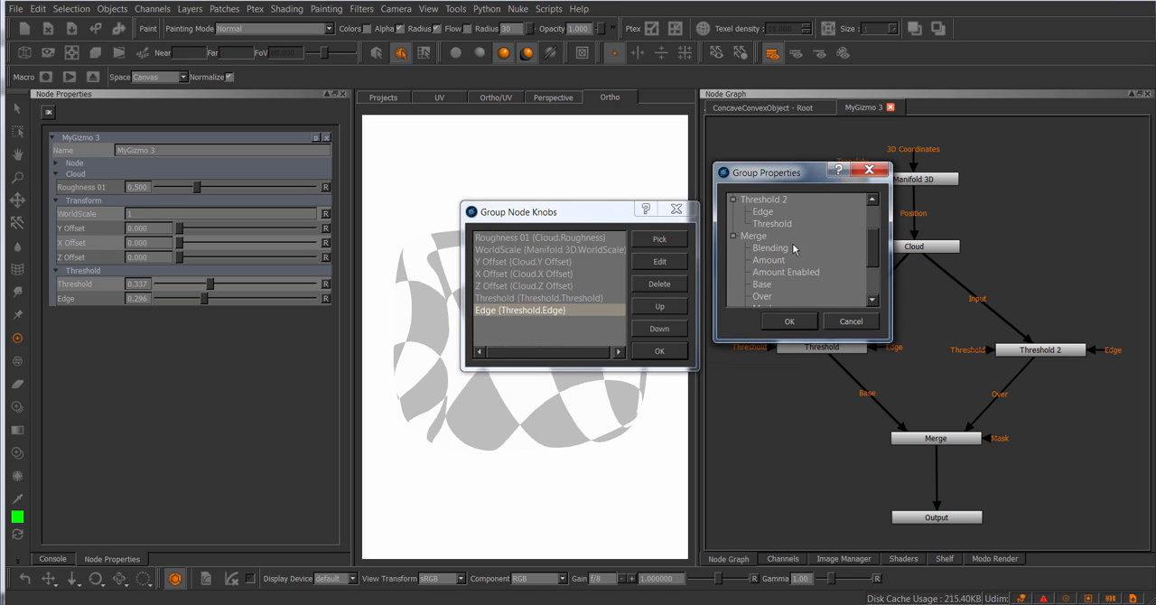
pyautogui.scroll(1, 797, 243)
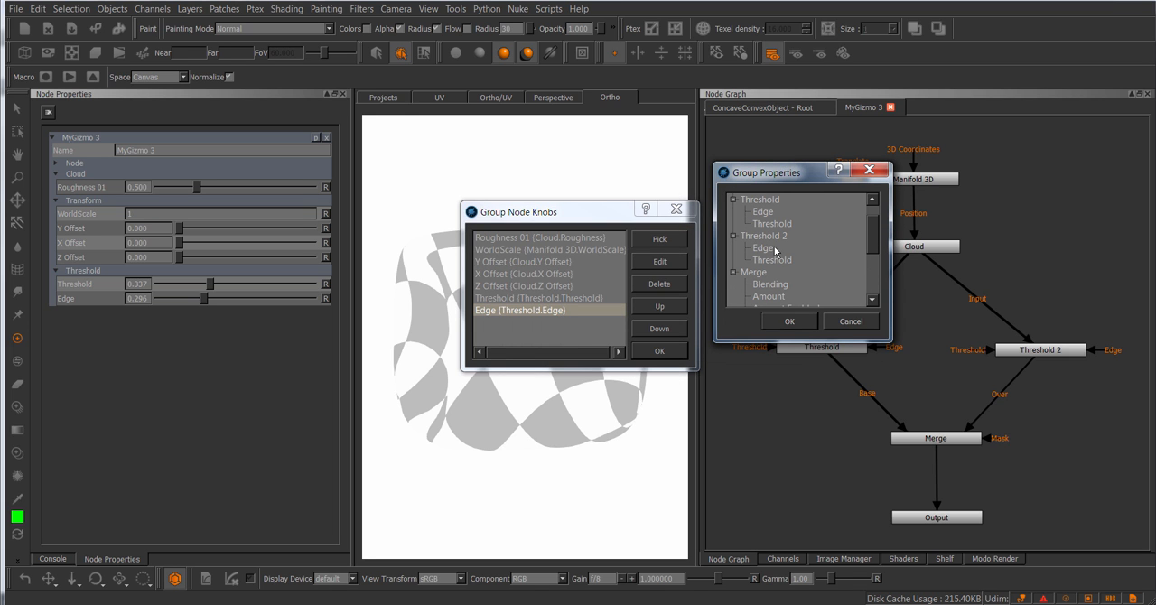
pyautogui.click(776, 249)
pyautogui.click(800, 325)
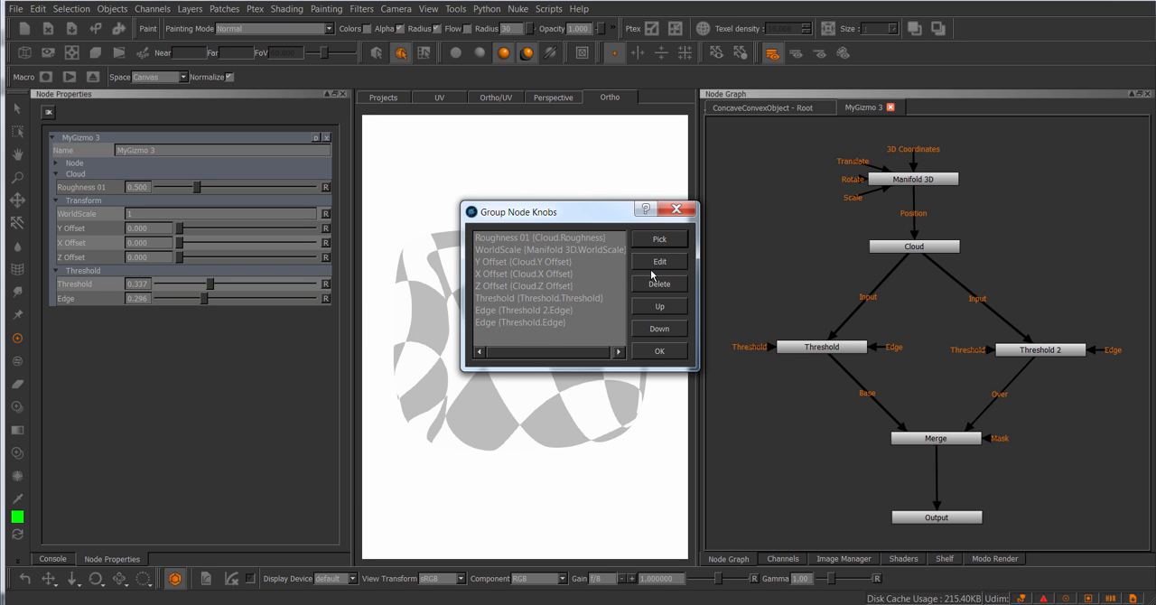
pyautogui.click(529, 322)
pyautogui.click(531, 312)
pyautogui.click(531, 322)
pyautogui.click(532, 312)
pyautogui.click(532, 322)
pyautogui.click(533, 311)
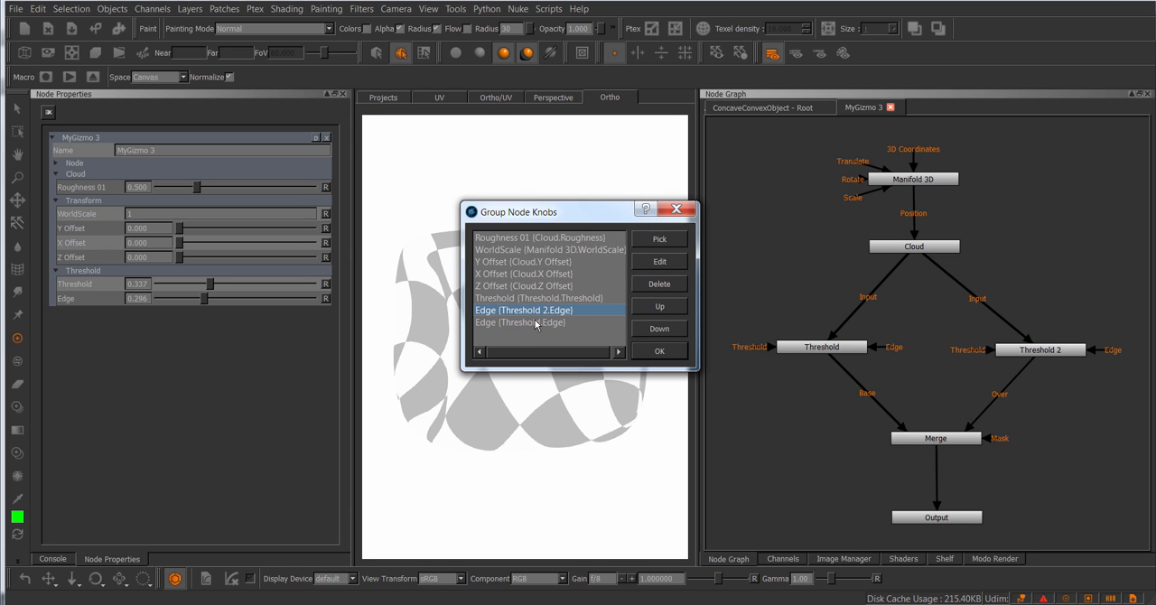
pyautogui.click(533, 322)
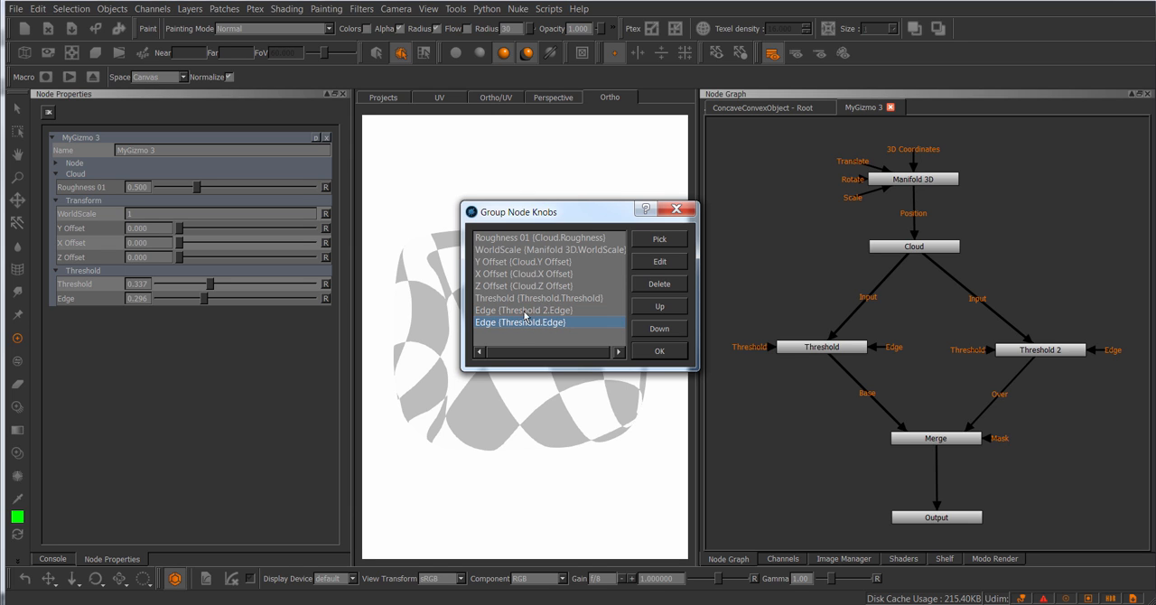
pyautogui.click(659, 351)
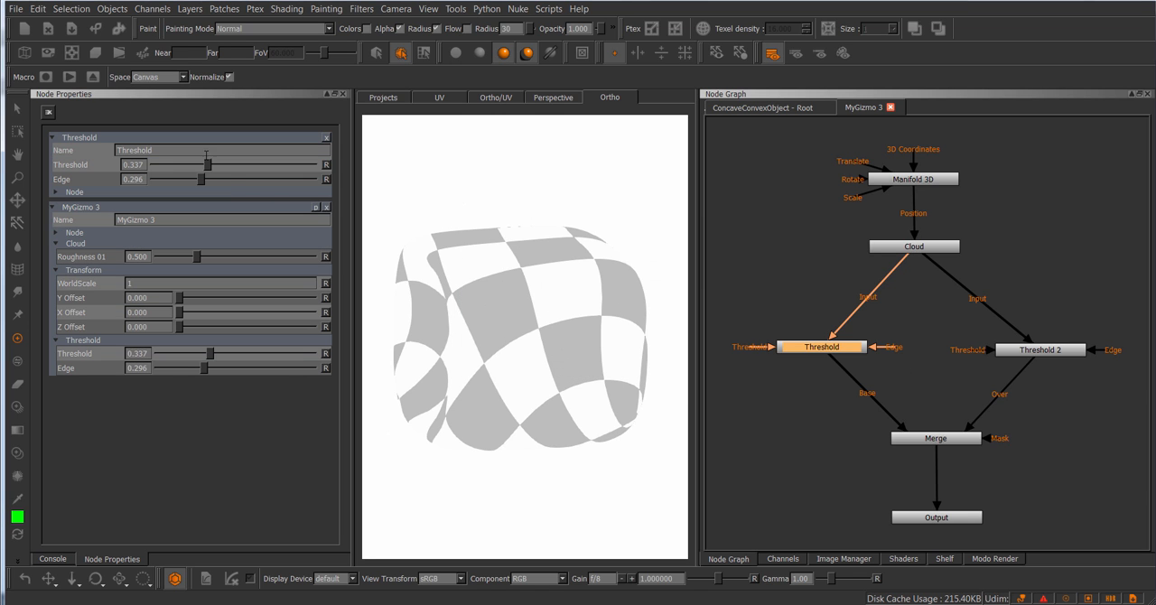
# Step: Open Threshold 2's properties alongside Threshold's and adjust MyGizmo 3's shared Edge knob to about 0.312
pyautogui.click(1058, 349)
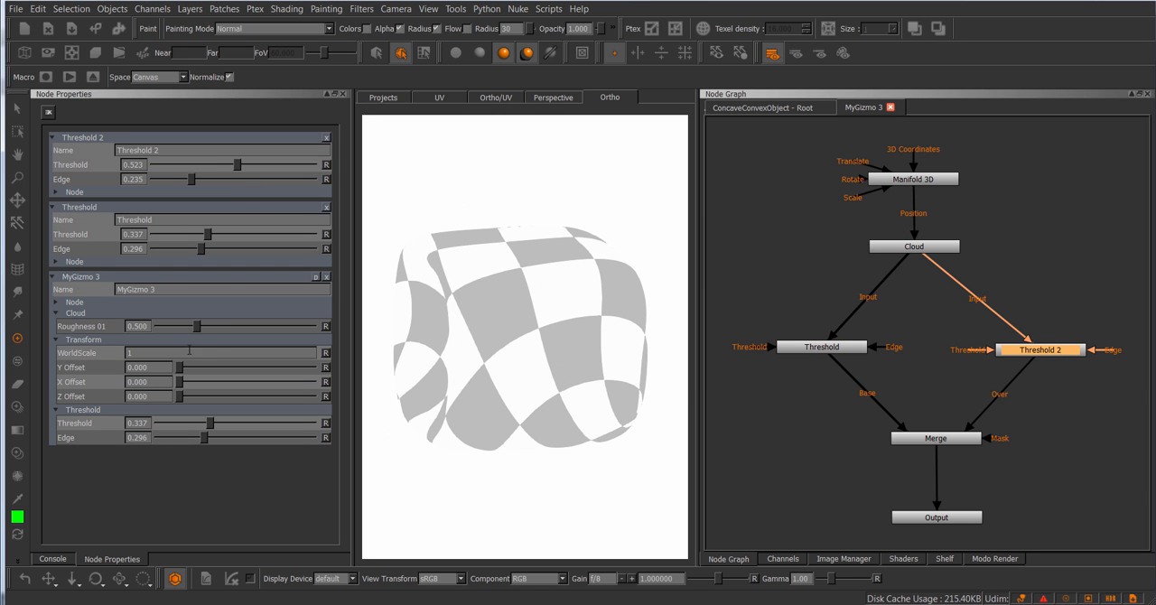
pyautogui.moveTo(205, 438)
pyautogui.mouseDown()
pyautogui.moveTo(279, 438)
pyautogui.moveTo(172, 440)
pyautogui.moveTo(260, 439)
pyautogui.moveTo(177, 439)
pyautogui.moveTo(260, 439)
pyautogui.moveTo(193, 437)
pyautogui.mouseUp()
pyautogui.moveTo(193, 438)
pyautogui.mouseDown()
pyautogui.moveTo(259, 440)
pyautogui.moveTo(183, 439)
pyautogui.moveTo(225, 437)
pyautogui.moveTo(191, 437)
pyautogui.moveTo(208, 438)
pyautogui.mouseUp()
pyautogui.click(824, 259)
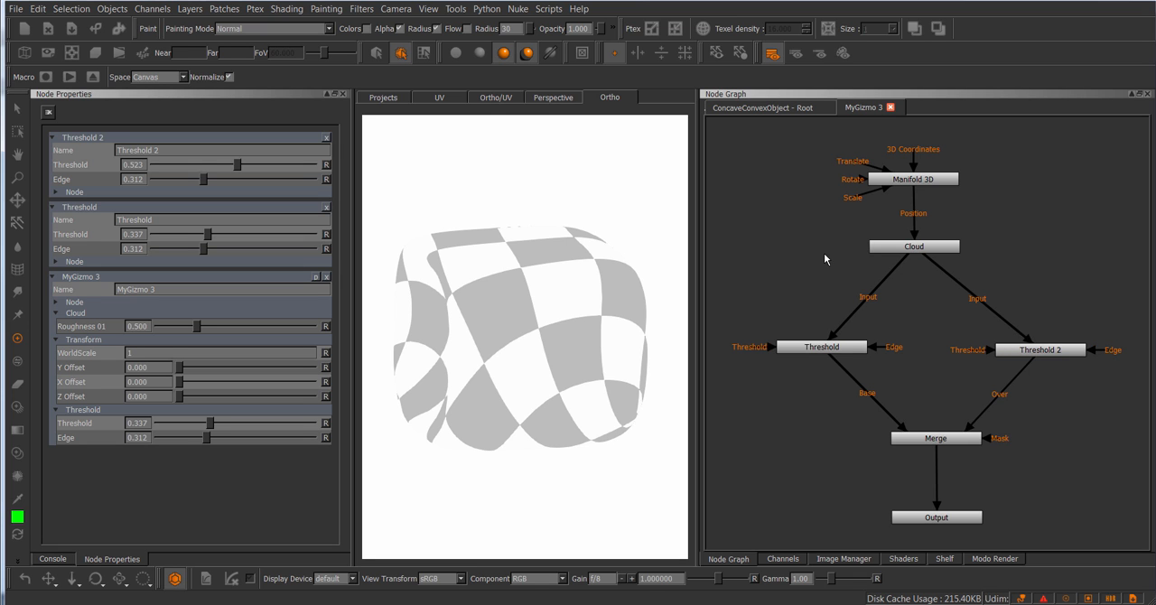
# Step: Add the Cloud node's Color A to MyGizmo 3's group knobs
pyautogui.click(315, 277)
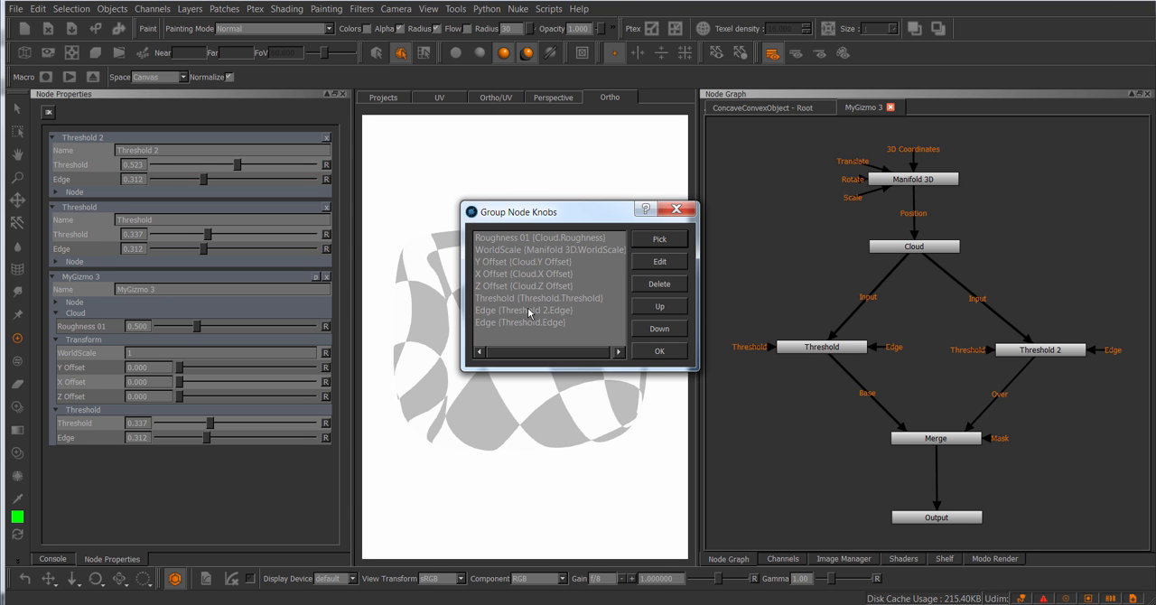
pyautogui.click(663, 242)
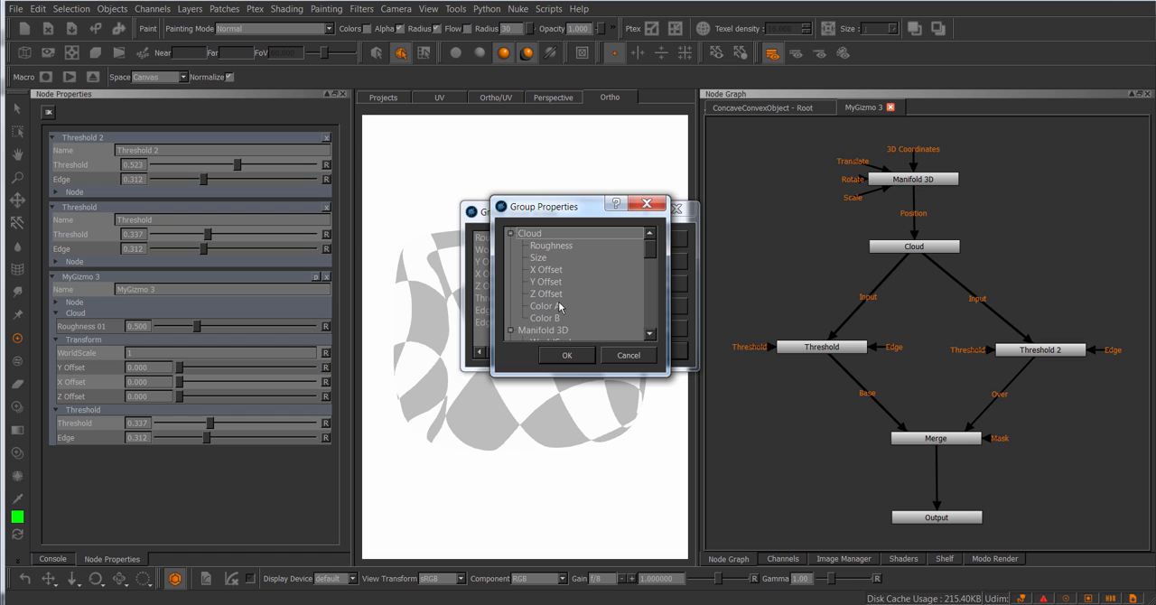
pyautogui.click(559, 308)
pyautogui.click(573, 354)
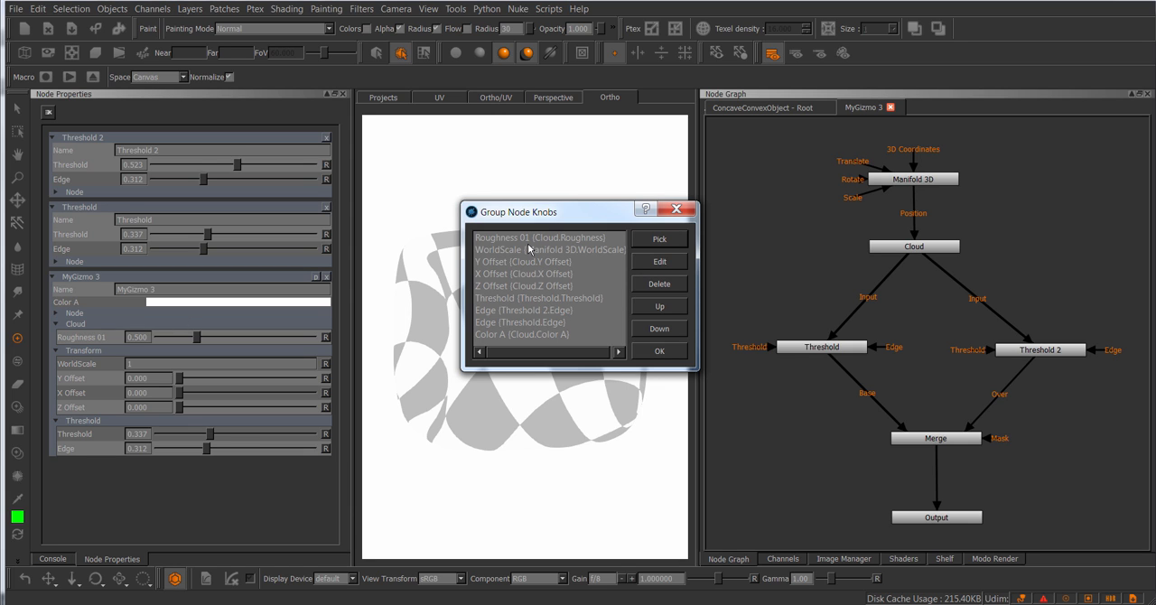
# Step: Move the Threshold knob up in MyGizmo 3's group knobs so it sits directly below WorldScale
pyautogui.click(521, 335)
pyautogui.click(518, 310)
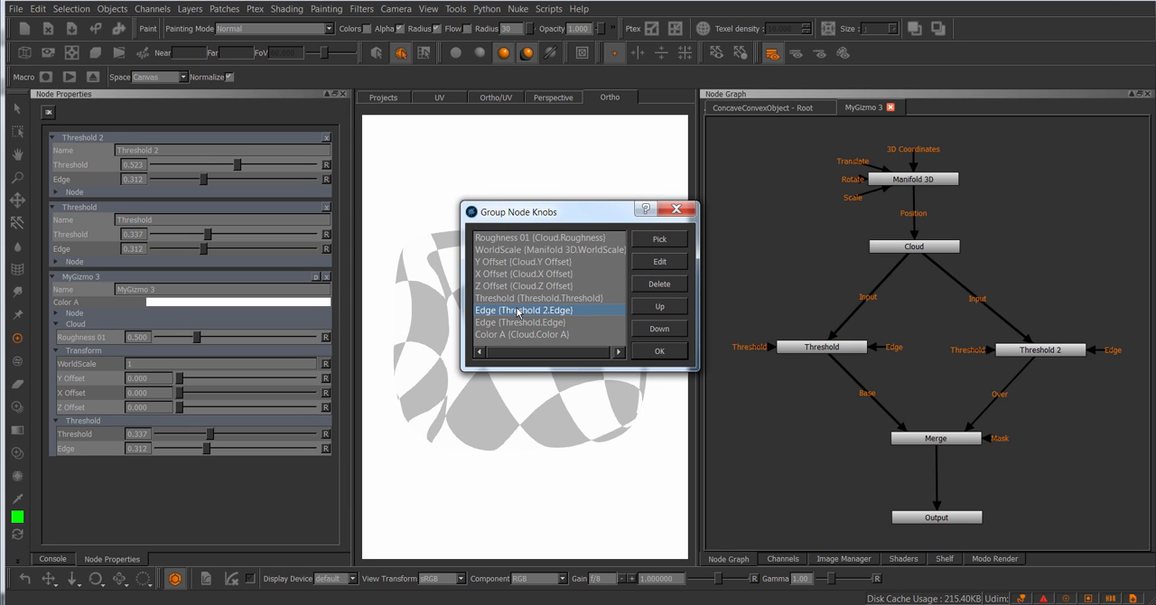
pyautogui.click(525, 298)
pyautogui.click(538, 311)
pyautogui.click(564, 323)
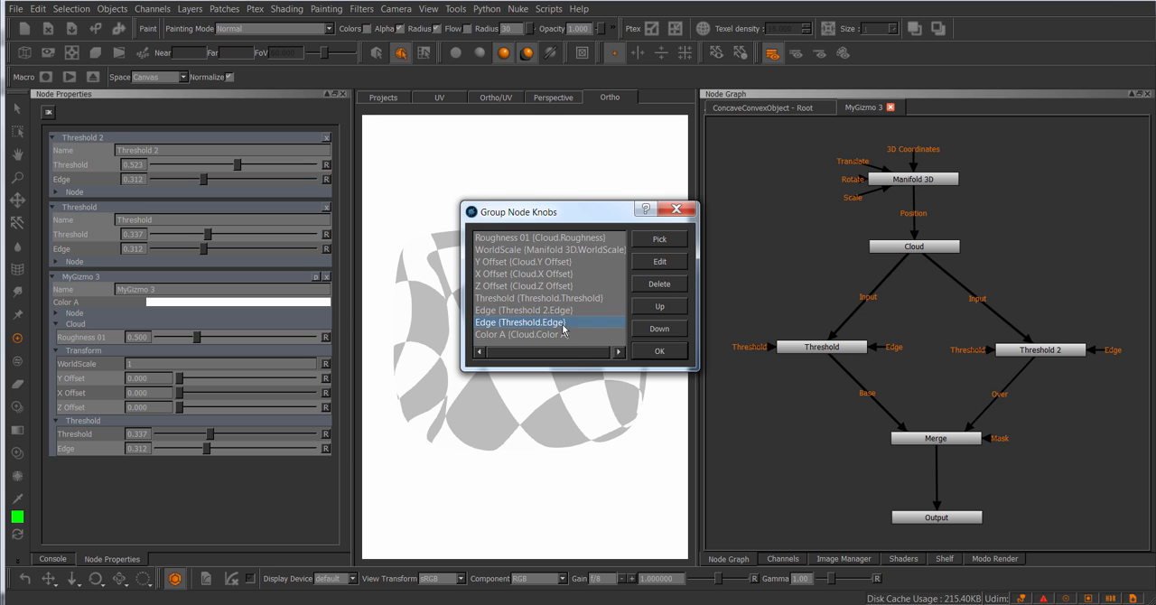
pyautogui.click(548, 299)
pyautogui.click(660, 307)
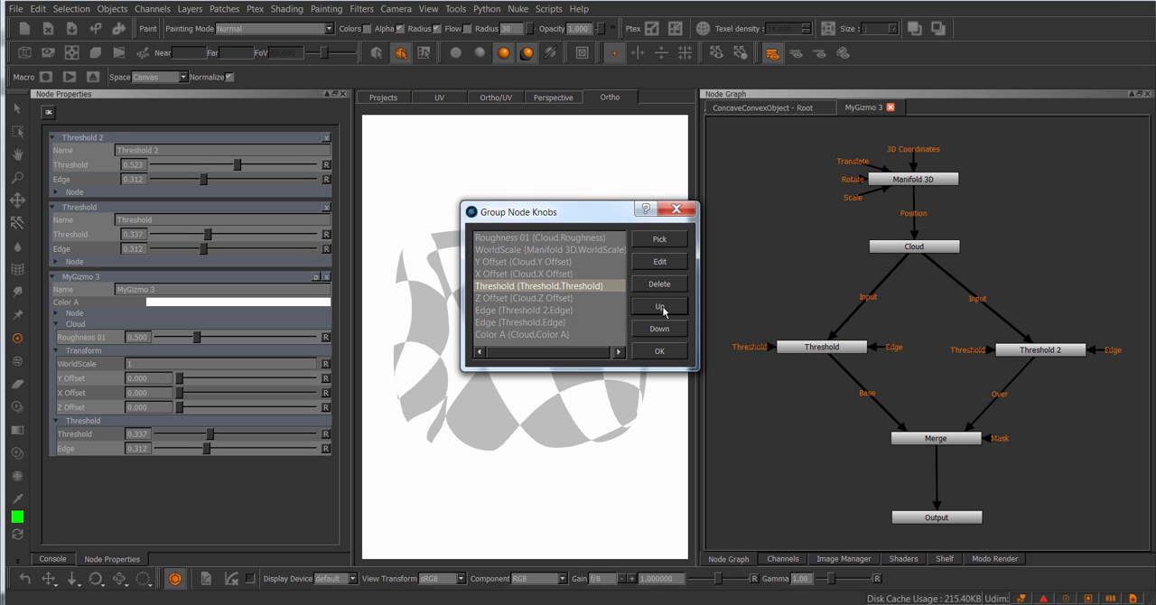
pyautogui.click(660, 307)
pyautogui.click(660, 306)
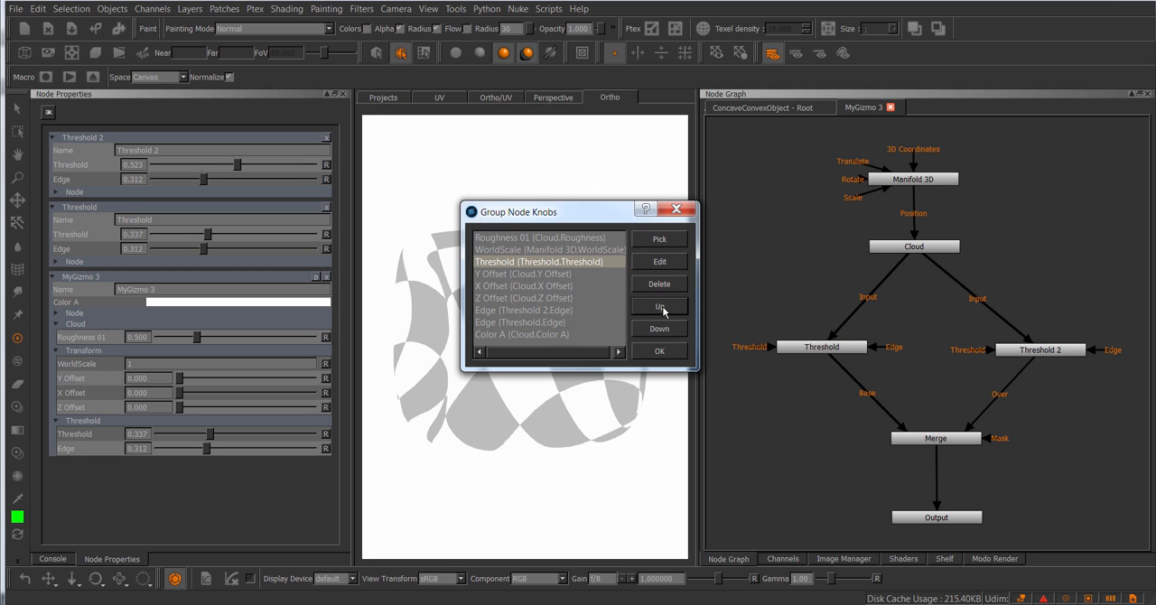
# Step: Move the Threshold knob down so it sits between the Threshold 2 and Threshold Edge knobs
pyautogui.click(528, 251)
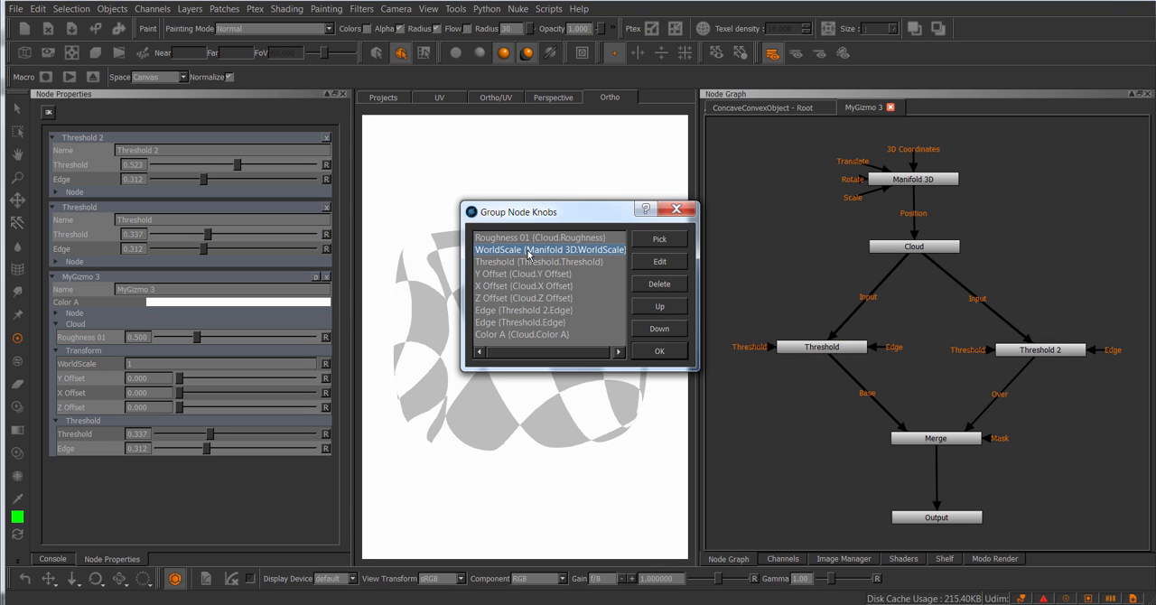
pyautogui.click(535, 262)
pyautogui.click(660, 329)
pyautogui.click(660, 328)
pyautogui.click(660, 329)
pyautogui.click(660, 329)
pyautogui.click(660, 329)
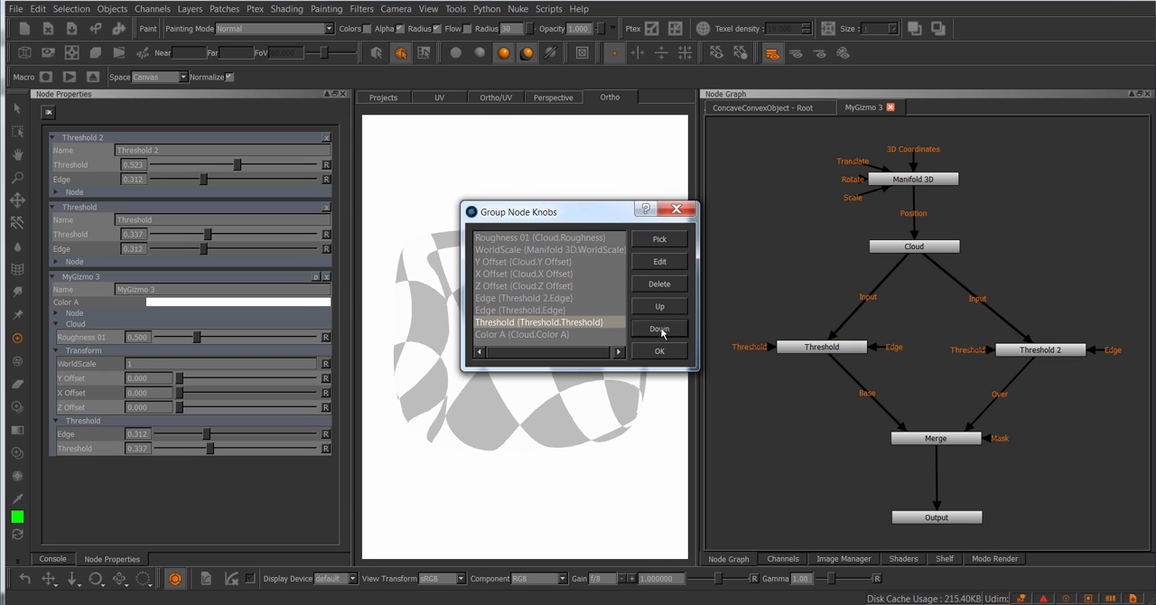
pyautogui.click(660, 307)
# Step: Move the Z Offset knob directly below WorldScale and accept MyGizmo 3's knob list
pyautogui.click(541, 285)
pyautogui.click(660, 307)
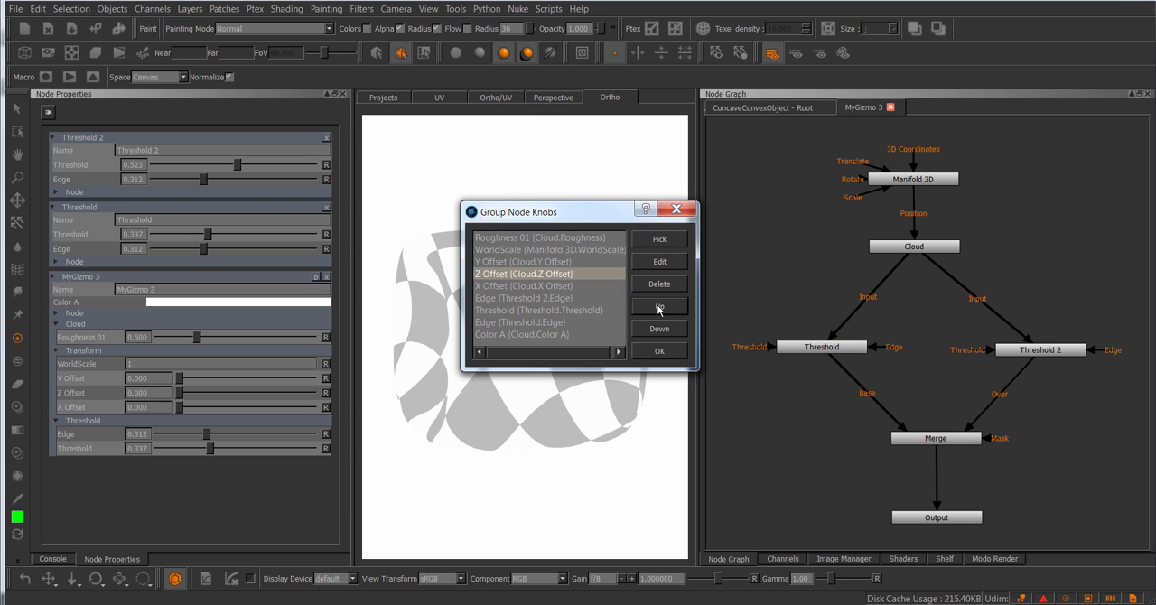
pyautogui.click(660, 307)
pyautogui.click(660, 307)
pyautogui.click(660, 307)
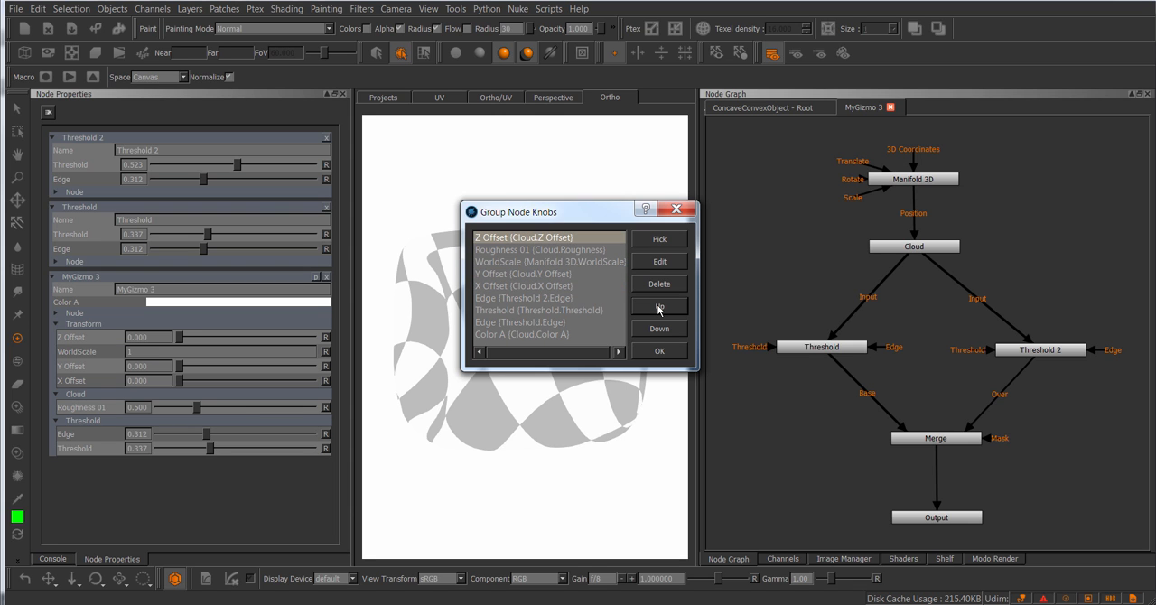
pyautogui.click(660, 329)
pyautogui.click(660, 328)
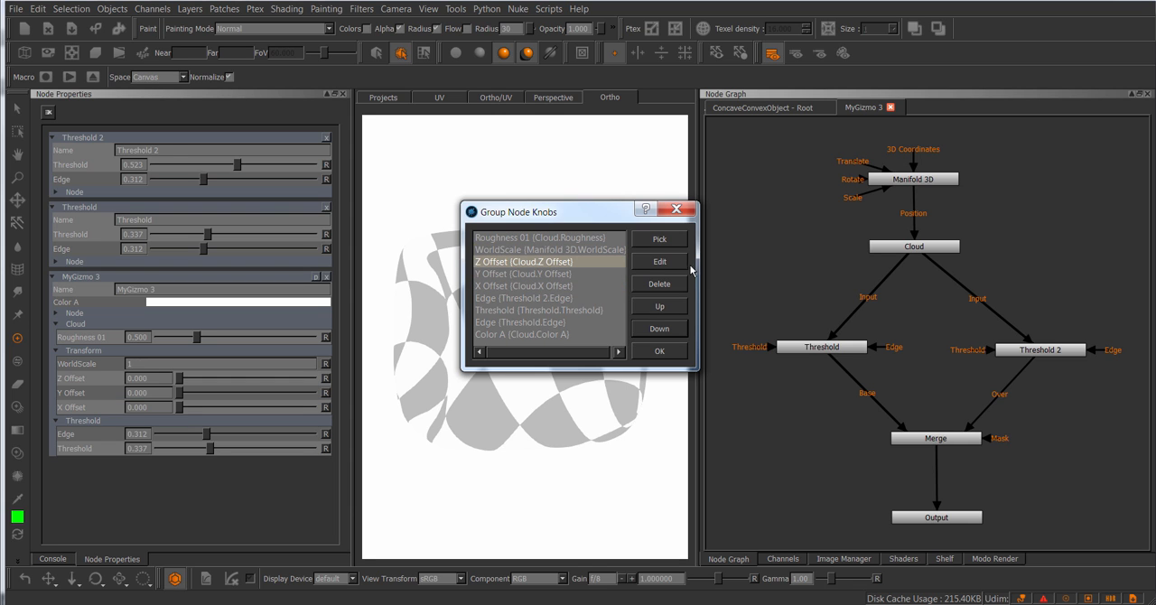
pyautogui.click(669, 352)
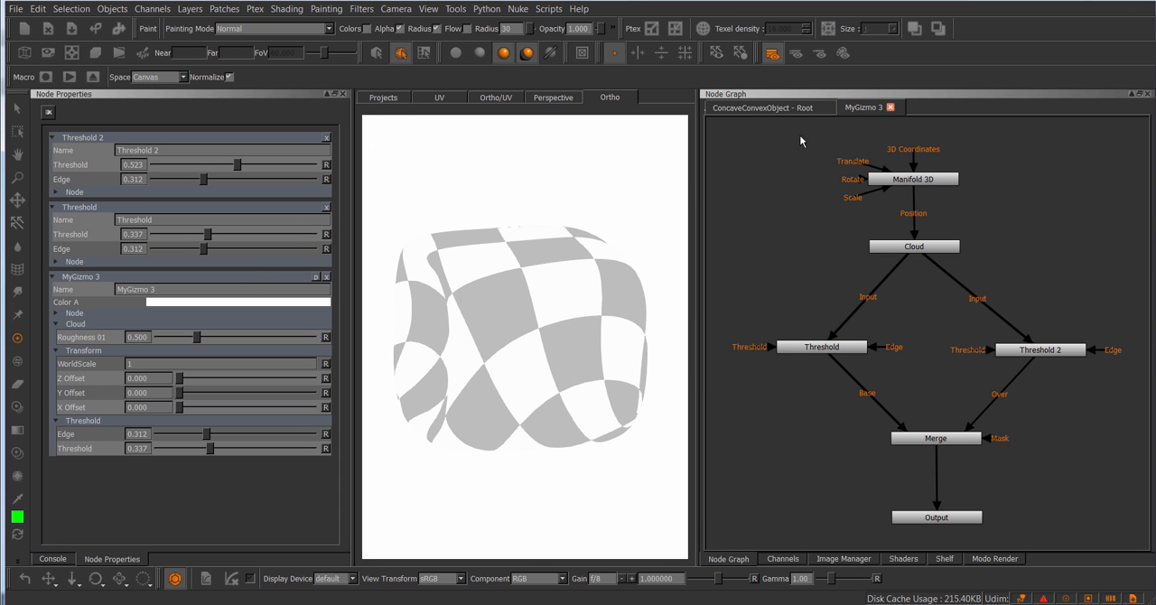
# Step: Cut the Manifold 3D, Cloud, Threshold, Threshold 2 and Merge nodes from the root node graph
pyautogui.scroll(-2, 799, 131)
pyautogui.click(790, 110)
pyautogui.scroll(-1, 903, 206)
pyautogui.moveTo(1038, 238); pyautogui.dragTo(826, 263, button='middle')
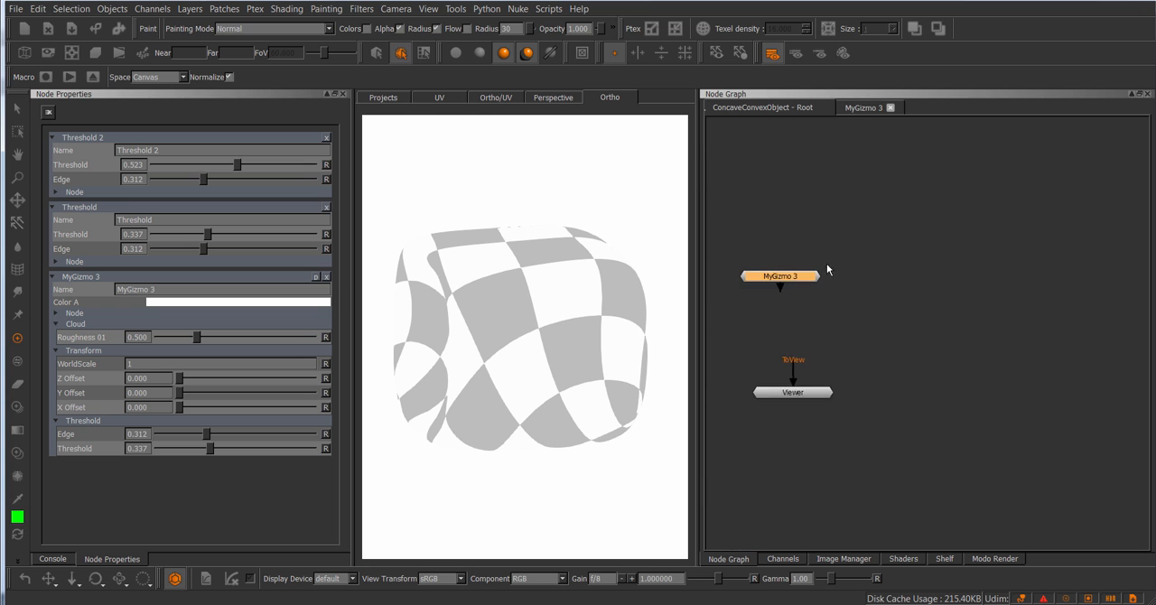
pyautogui.scroll(-1, 831, 263)
pyautogui.moveTo(911, 256); pyautogui.dragTo(1009, 193, button='middle')
pyautogui.scroll(-1, 935, 263)
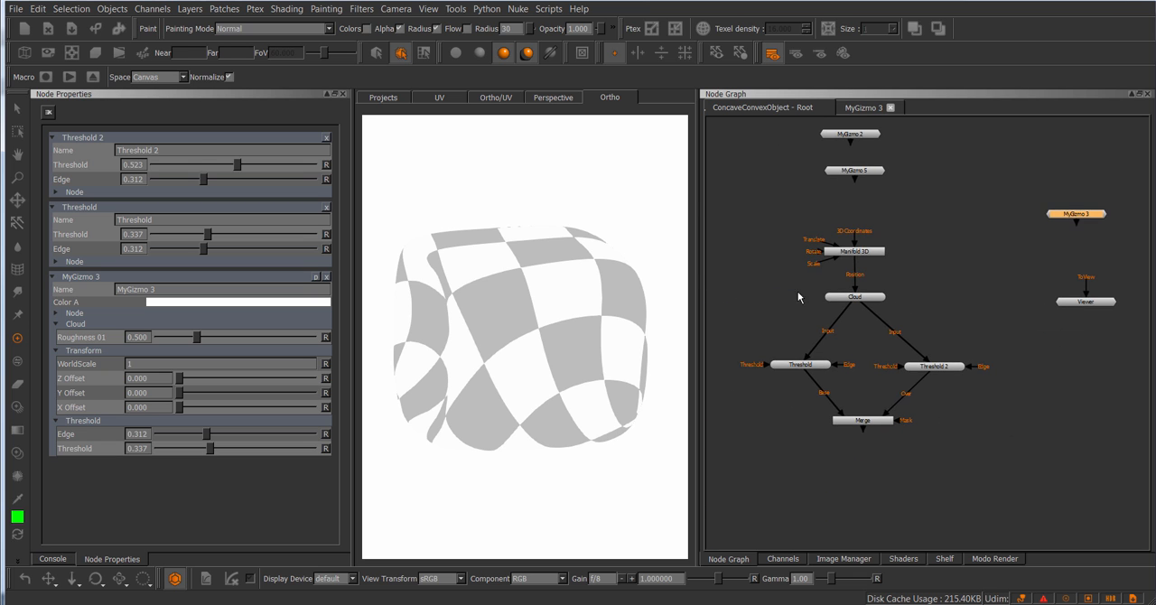
pyautogui.moveTo(756, 228); pyautogui.dragTo(988, 434)
pyautogui.hotkey('ctrl', 'x')
# Step: Create a Group node in the empty area of the root graph and open its network
pyautogui.press('Tab')
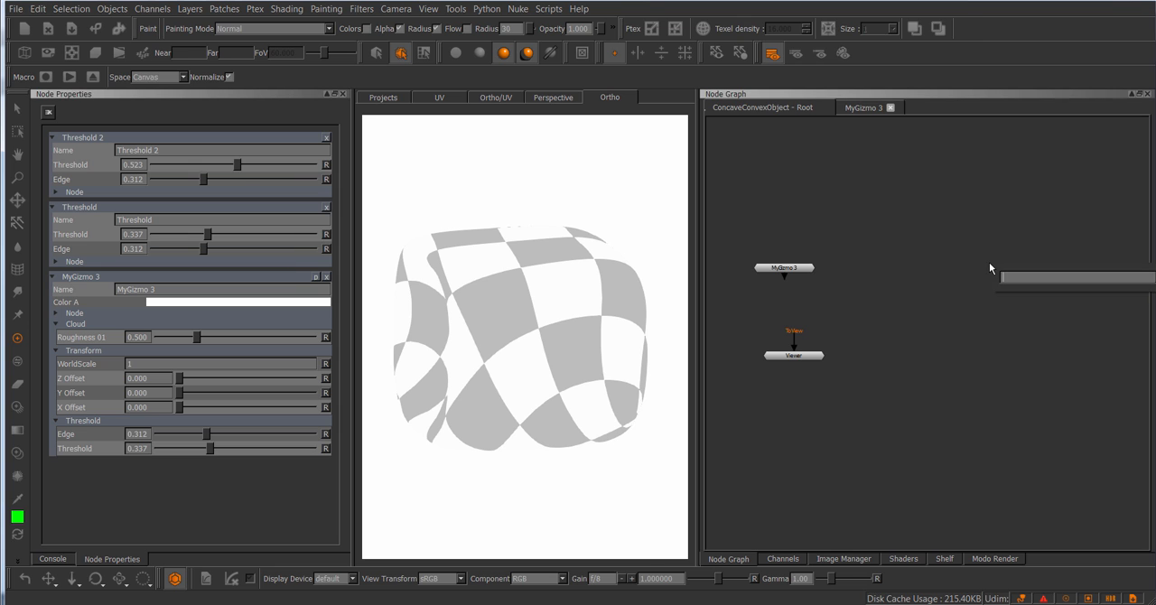
pyautogui.write('gro')
pyautogui.press('Return')
pyautogui.doubleClick(989, 262)
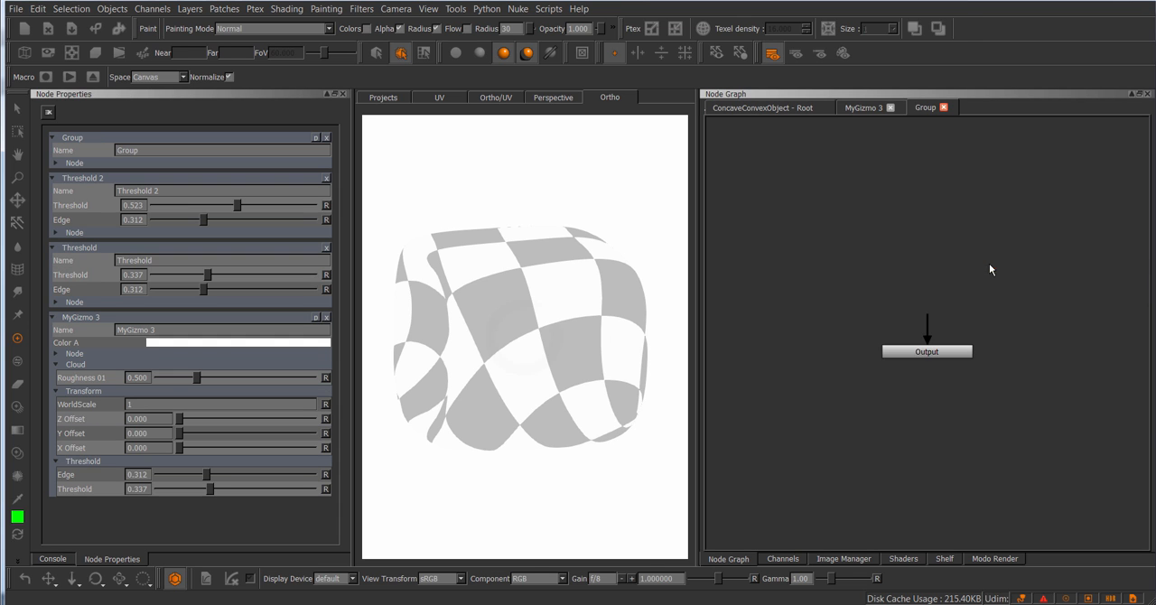
# Step: Paste the cut nodes into the Group, arrange them above Output, and connect Merge to Output
pyautogui.hotkey('ctrl', 'v')
pyautogui.moveTo(909, 196); pyautogui.dragTo(855, 284, button='middle')
pyautogui.scroll(-2, 854, 285)
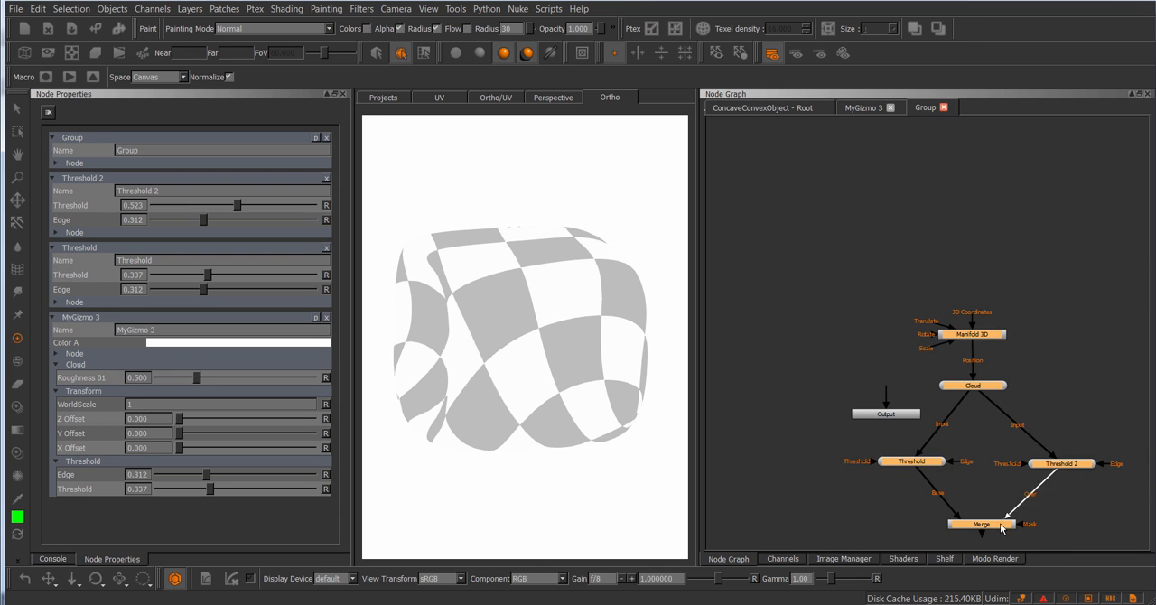
pyautogui.moveTo(1000, 522); pyautogui.dragTo(899, 342)
pyautogui.moveTo(885, 389); pyautogui.dragTo(885, 345)
pyautogui.moveTo(972, 370); pyautogui.dragTo(1004, 405, button='middle')
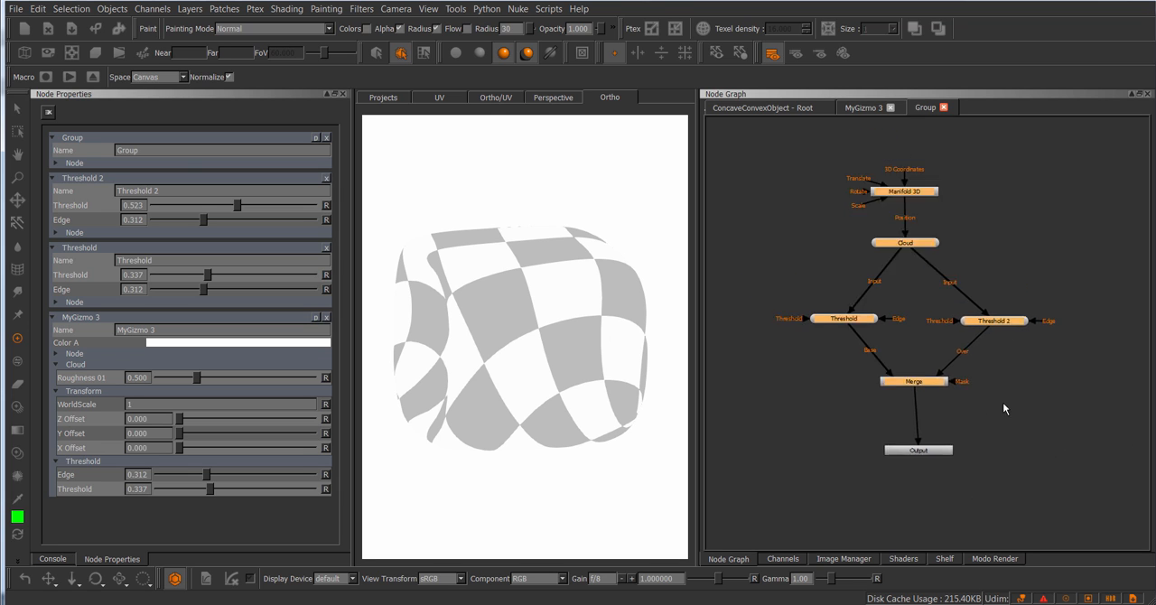
pyautogui.scroll(-2, 1003, 405)
# Step: Close MyGizmo 3's network, clear all open node properties, and return to the root graph
pyautogui.click(890, 107)
pyautogui.click(803, 109)
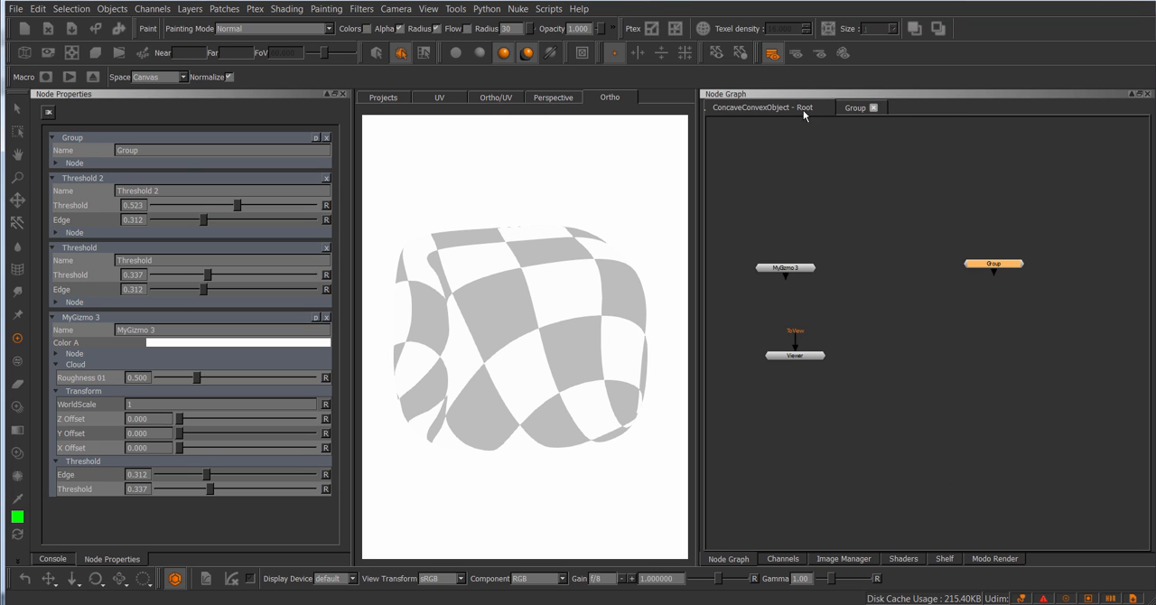
pyautogui.moveTo(955, 206); pyautogui.dragTo(840, 208, button='middle')
pyautogui.scroll(3, 857, 234)
pyautogui.hotkey('ctrl', 'Return')
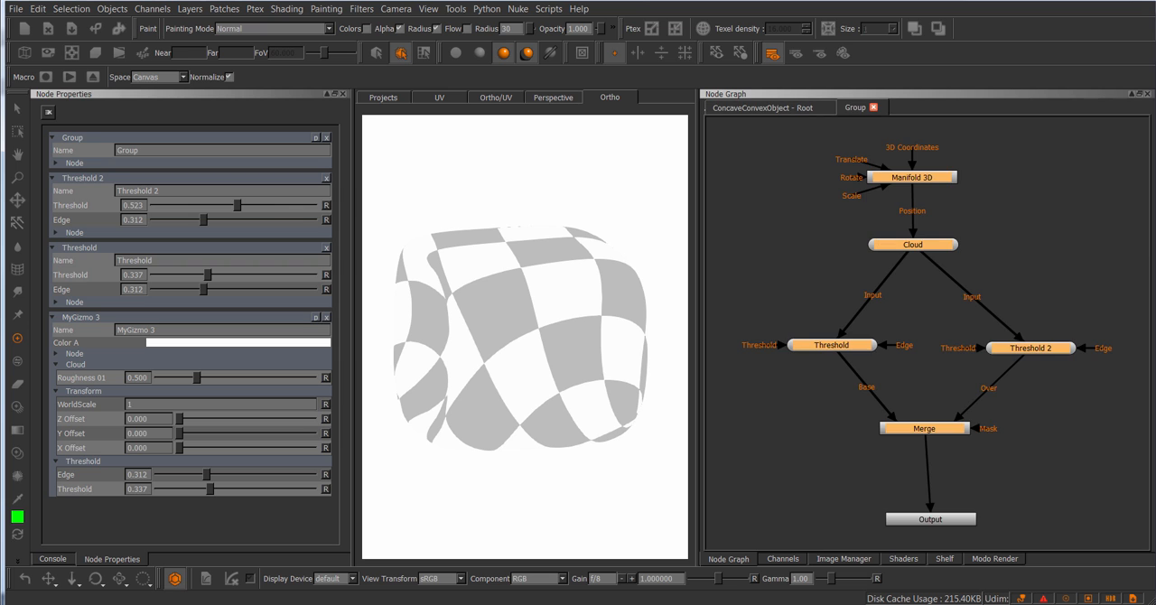
pyautogui.click(48, 112)
pyautogui.click(755, 108)
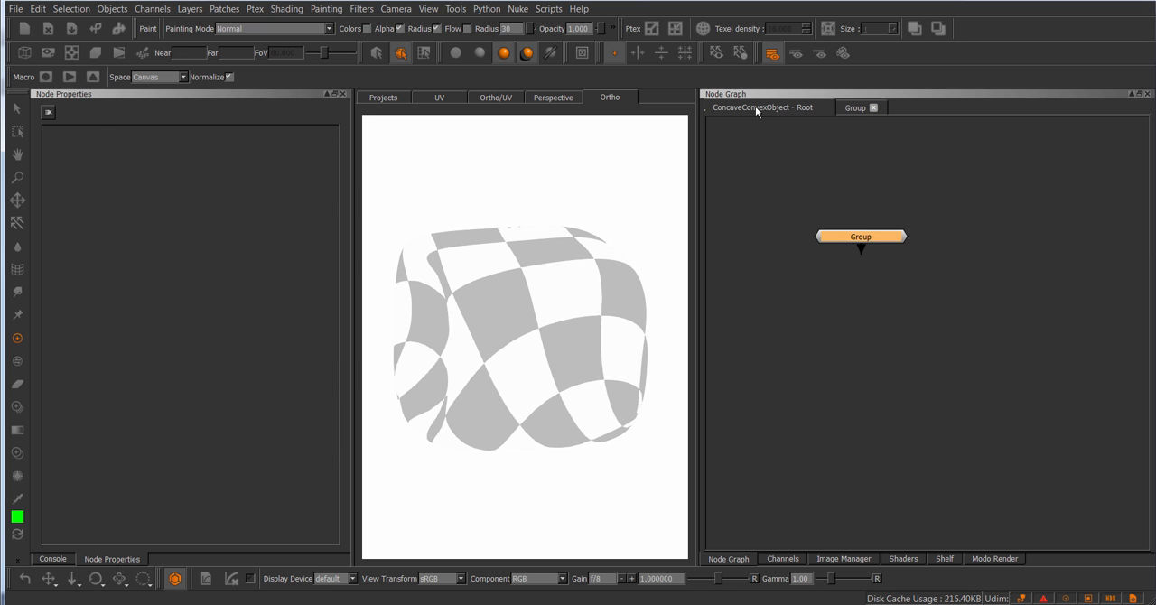
# Step: Open the Group node's properties and add Threshold's Edge to its group knobs
pyautogui.doubleClick(880, 237)
pyautogui.click(315, 137)
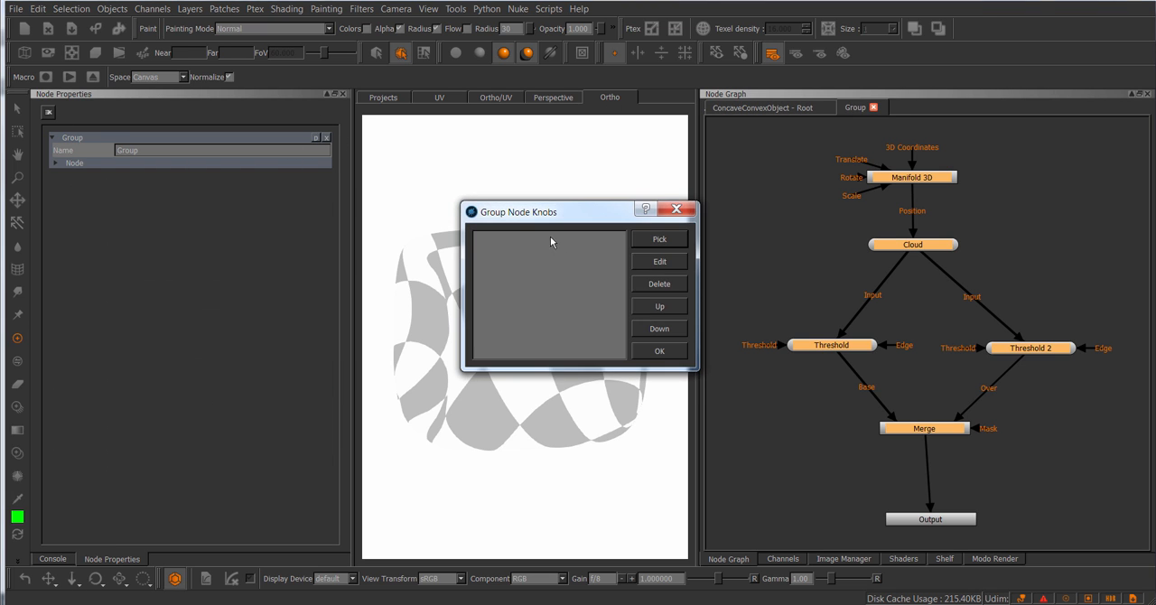
pyautogui.click(656, 241)
pyautogui.scroll(-5, 575, 294)
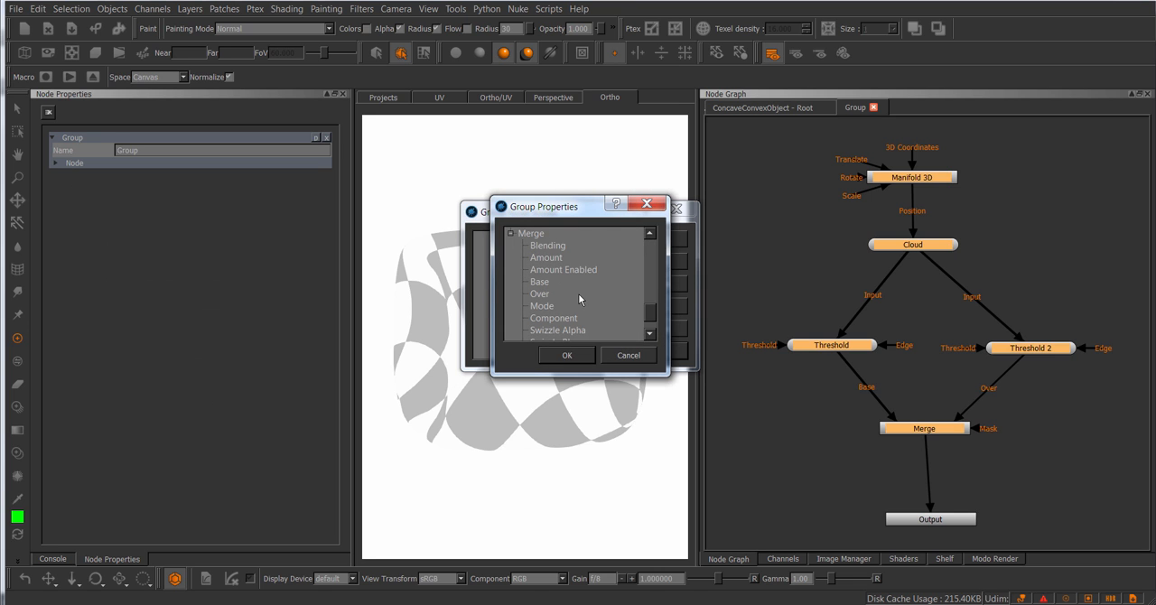
pyautogui.click(548, 247)
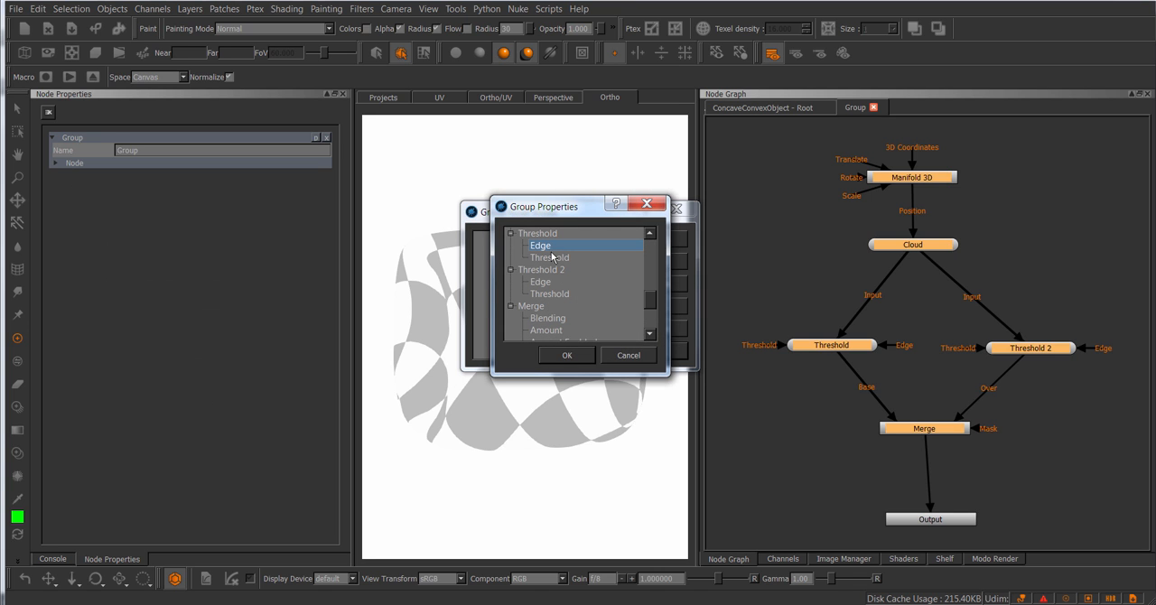
pyautogui.click(568, 355)
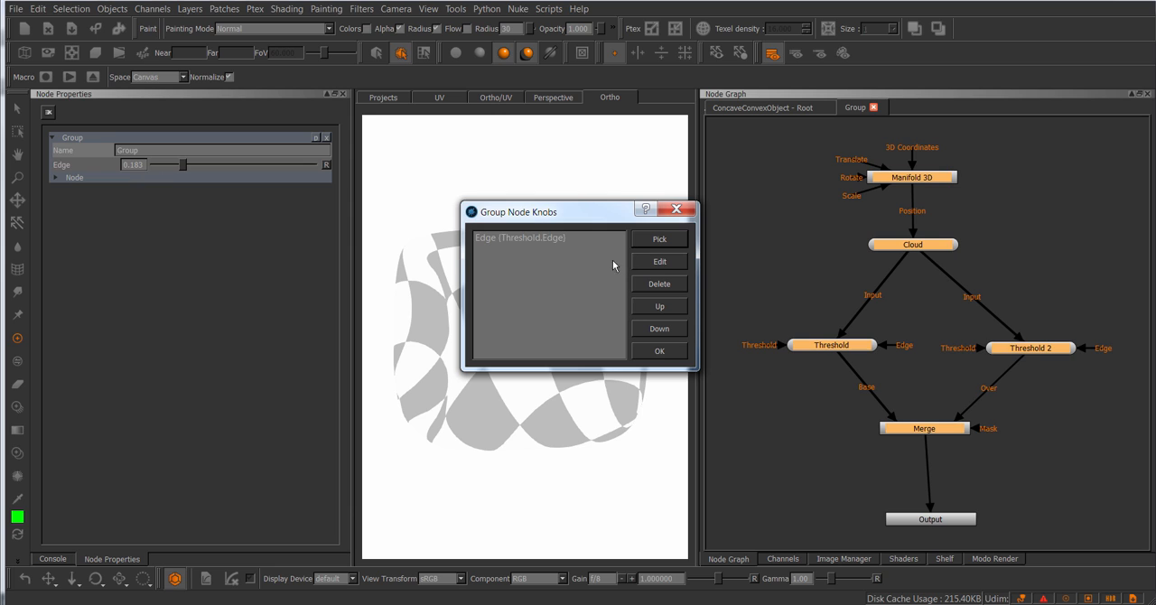
# Step: Rename the Group's Edge knob as Clip_01
pyautogui.click(542, 239)
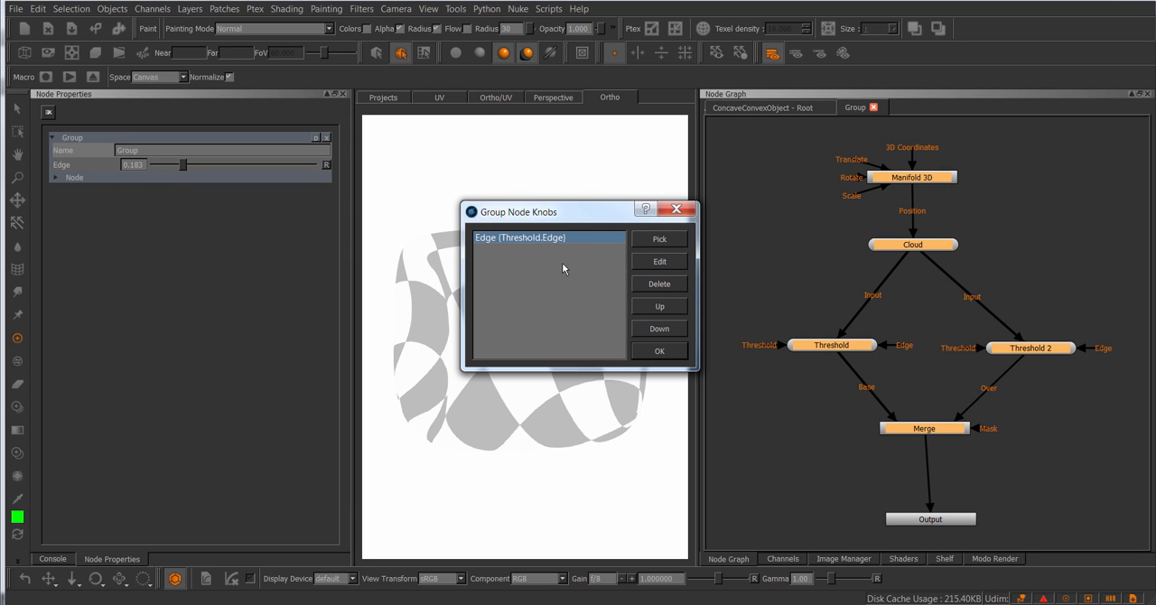
pyautogui.click(660, 261)
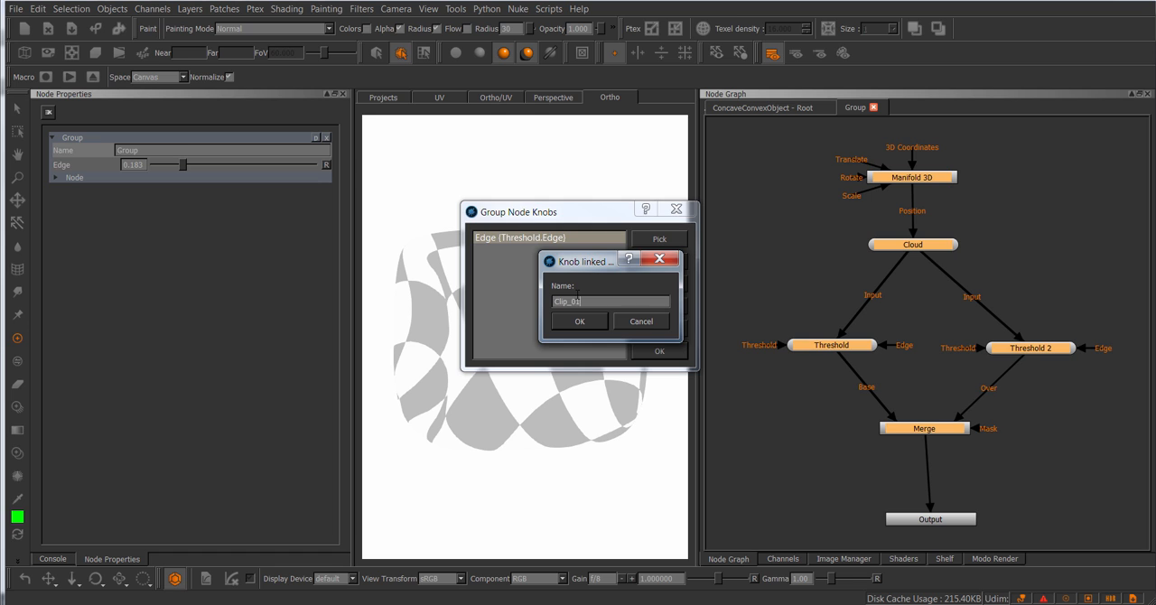
pyautogui.write('_01')
pyautogui.press('Return')
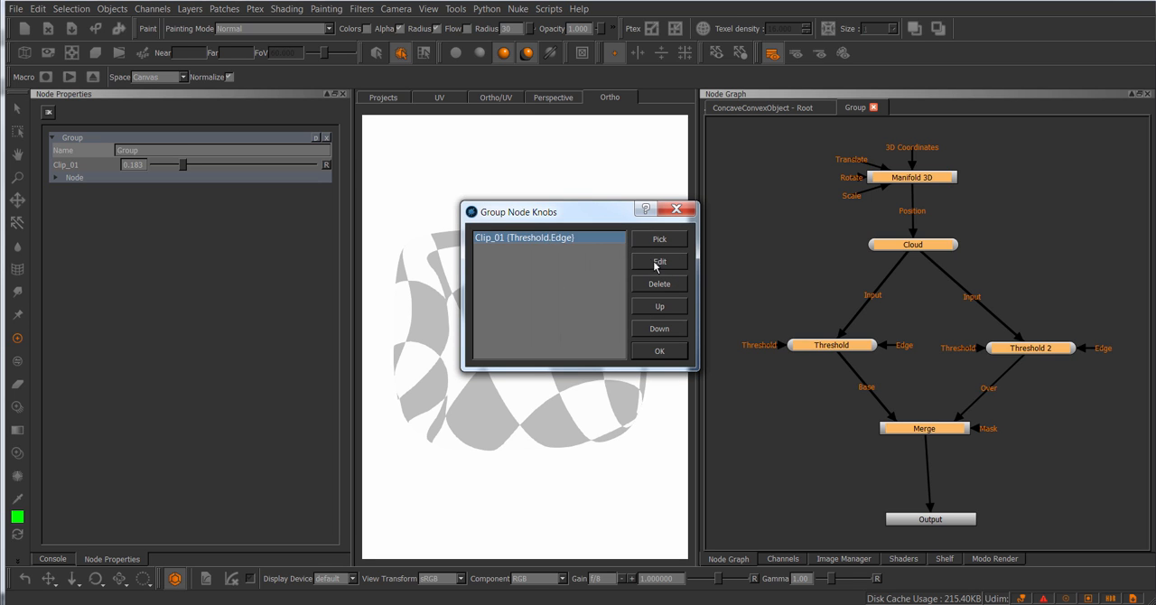
# Step: Rename the group knob linked to Threshold's Edge as Slider_01
pyautogui.click(658, 262)
pyautogui.write('S')
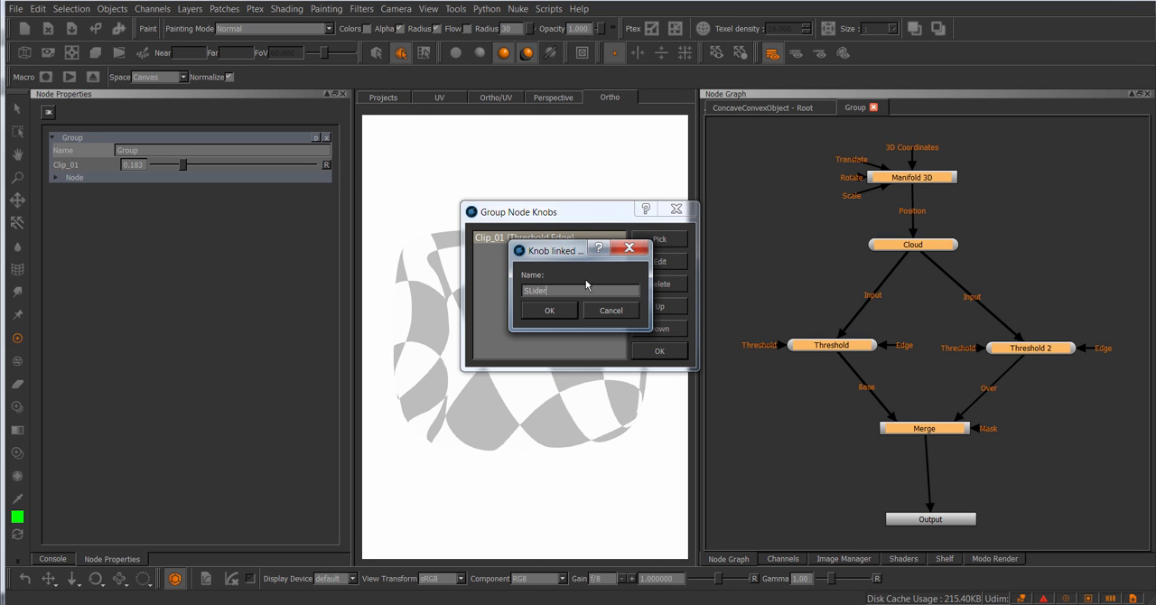
pyautogui.write('lider_01')
pyautogui.press('Return')
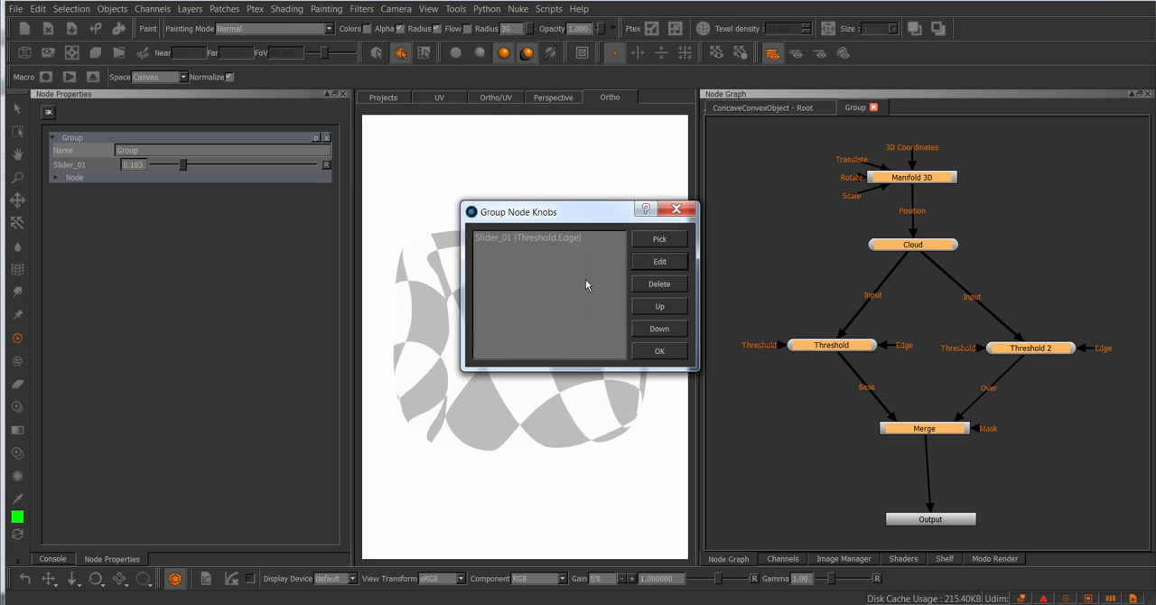
# Step: Add Threshold 2's Edge to the Group node's knobs
pyautogui.click(660, 238)
pyautogui.scroll(3, 570, 309)
pyautogui.scroll(-3, 570, 308)
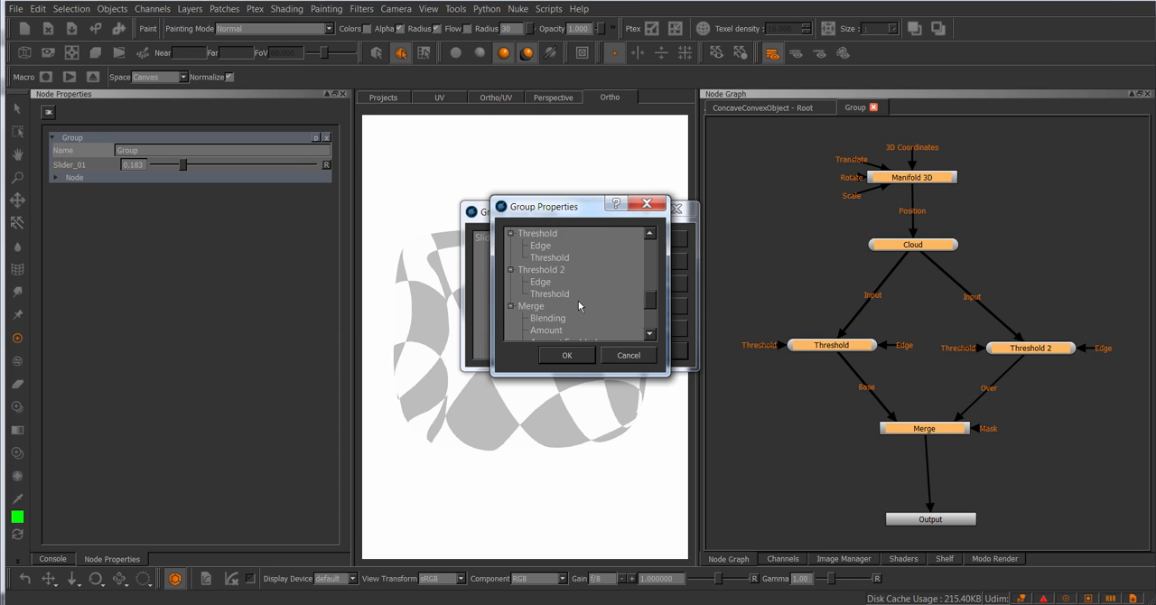
pyautogui.click(542, 282)
pyautogui.click(567, 355)
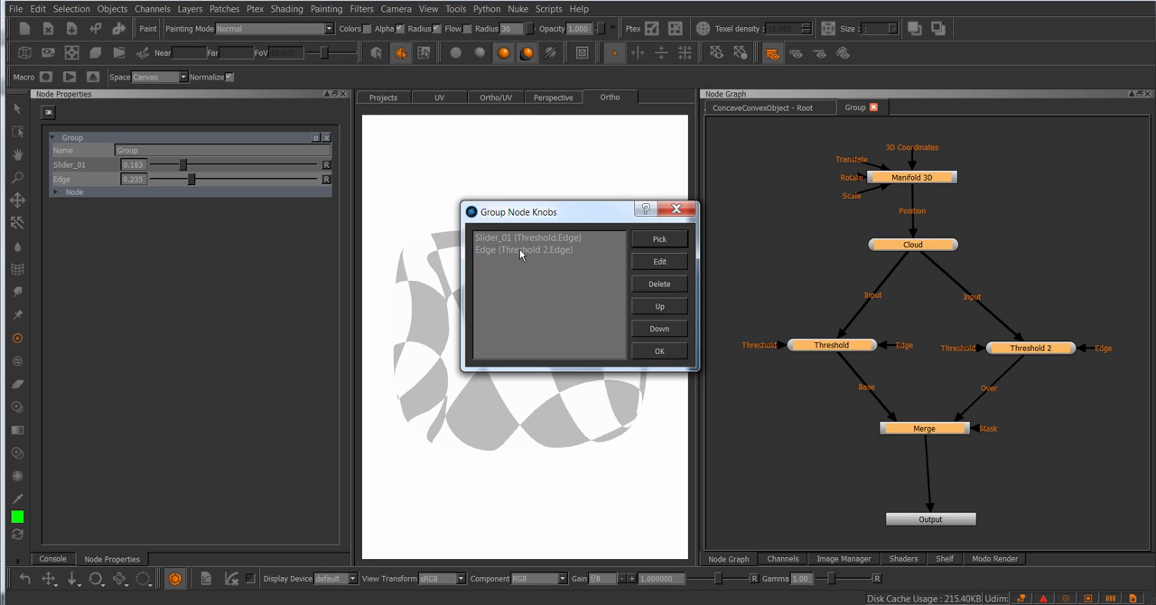
# Step: Rename the group knob linked to Threshold 2's Edge as Slider_02 and accept the knob list
pyautogui.click(659, 262)
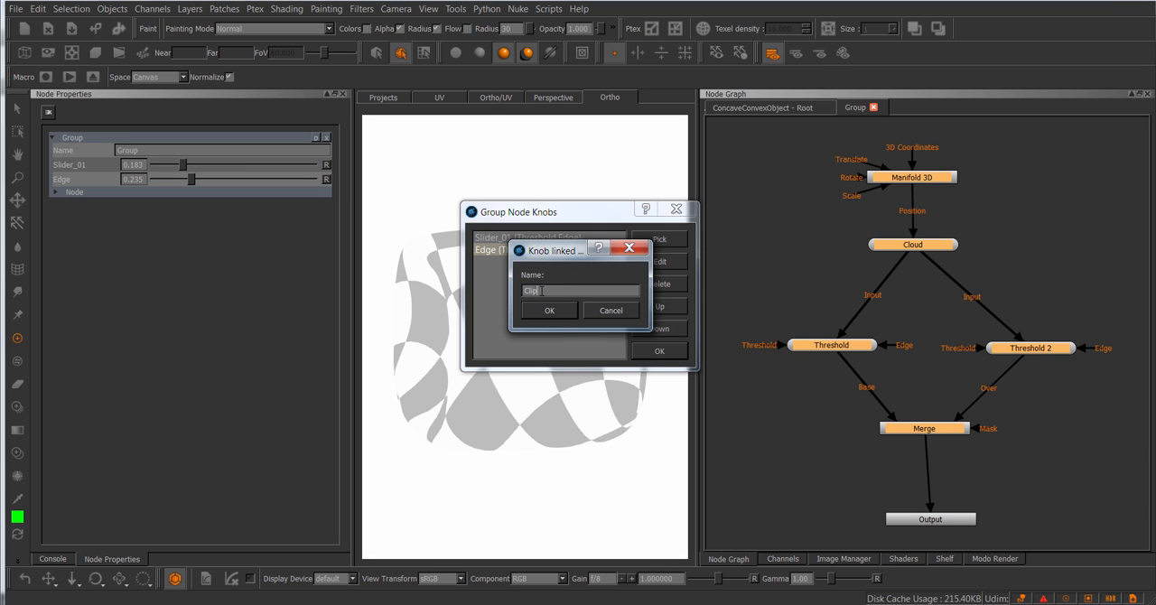
pyautogui.moveTo(559, 256); pyautogui.dragTo(526, 313)
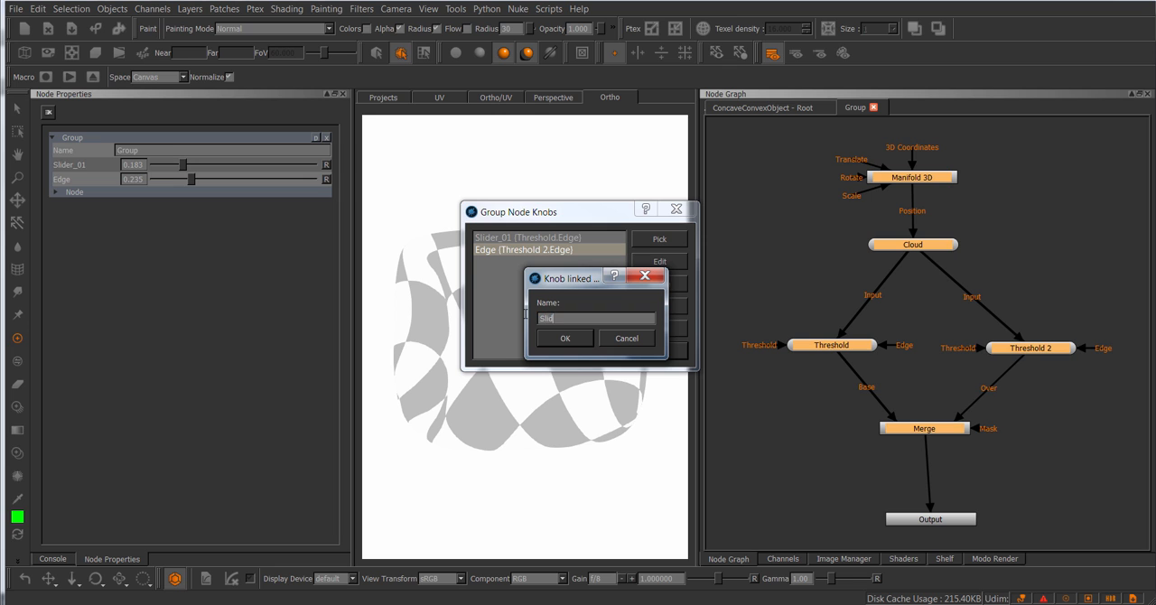
pyautogui.press('Return')
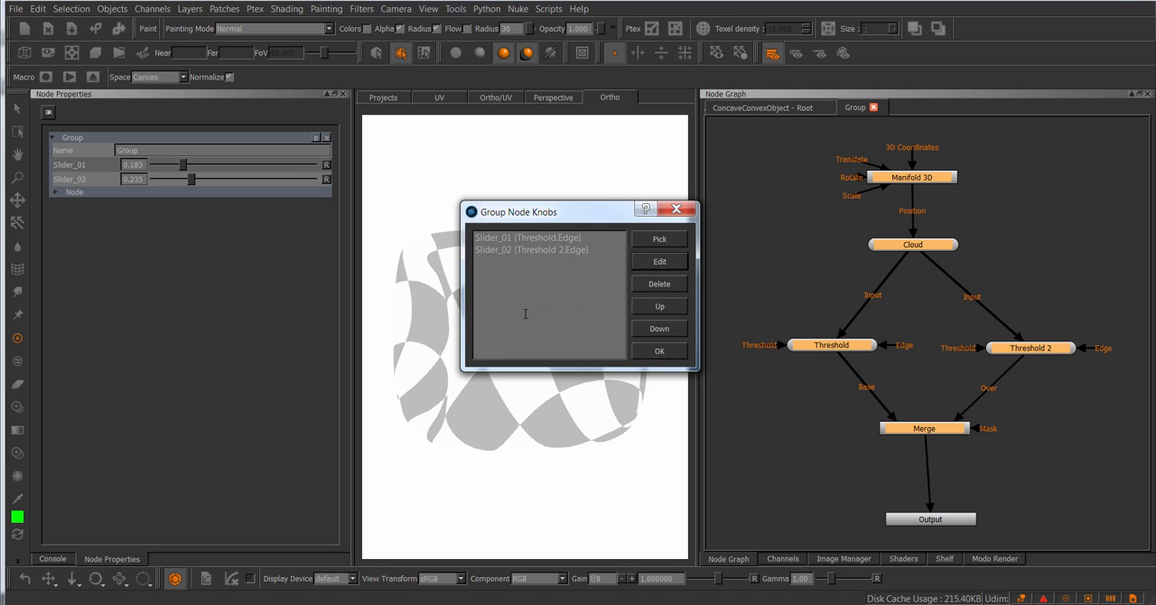
pyautogui.click(665, 351)
# Step: Export the Group node from the ConcaveConvexObject root graph as test2.mng in the Tests gizmo folder
pyautogui.click(767, 108)
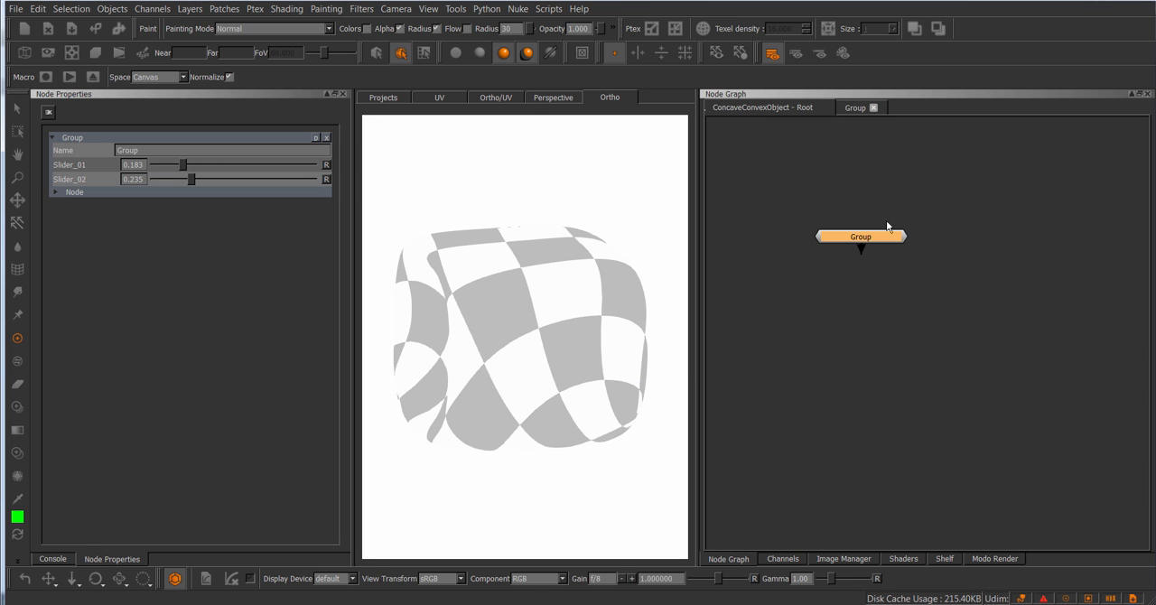
pyautogui.rightClick(876, 240)
pyautogui.moveTo(901, 284)
pyautogui.click(1001, 338)
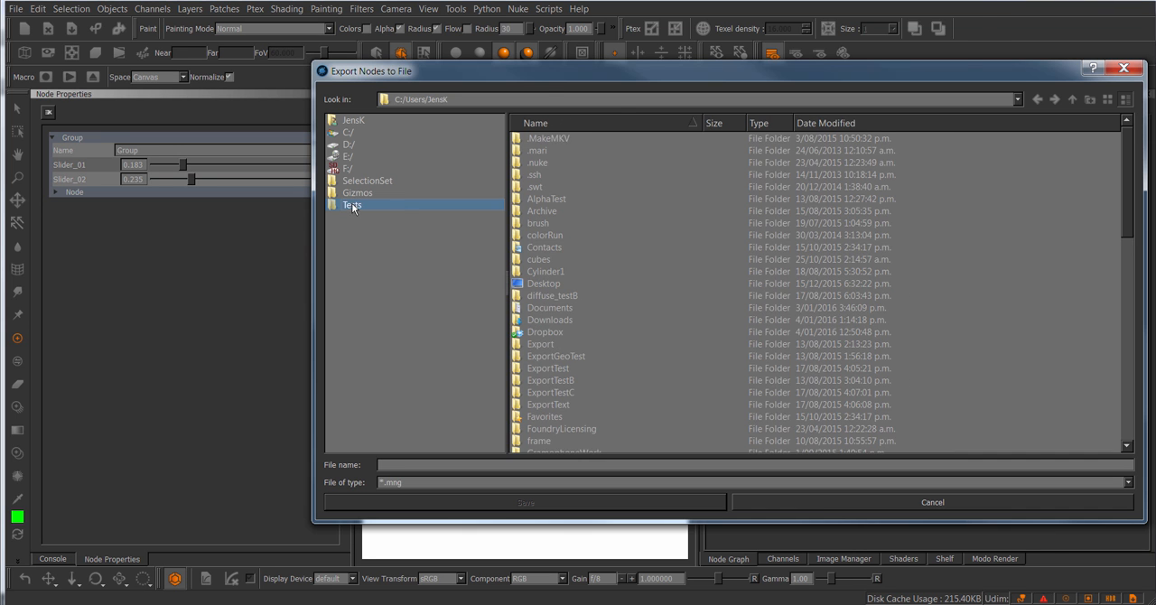
pyautogui.click(352, 205)
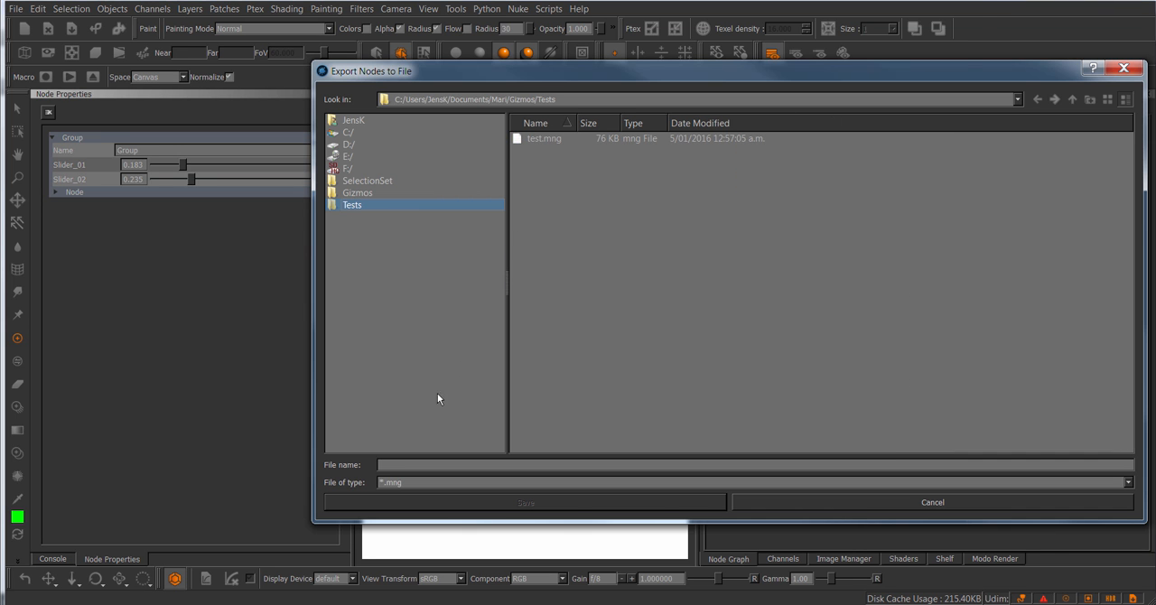
pyautogui.click(406, 465)
pyautogui.write('test2')
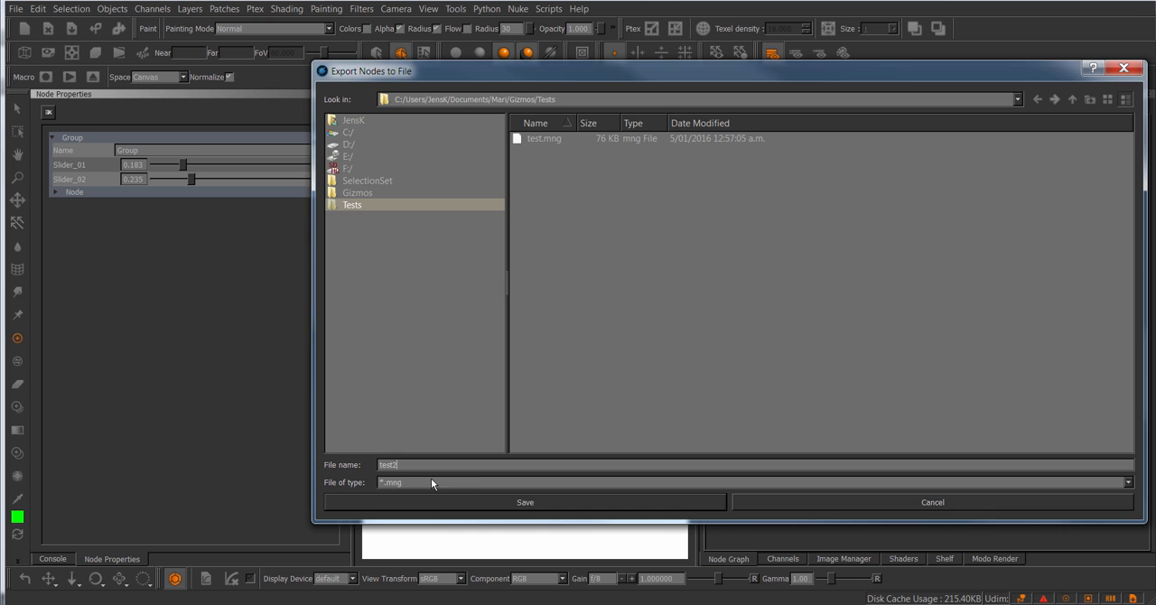
pyautogui.click(509, 499)
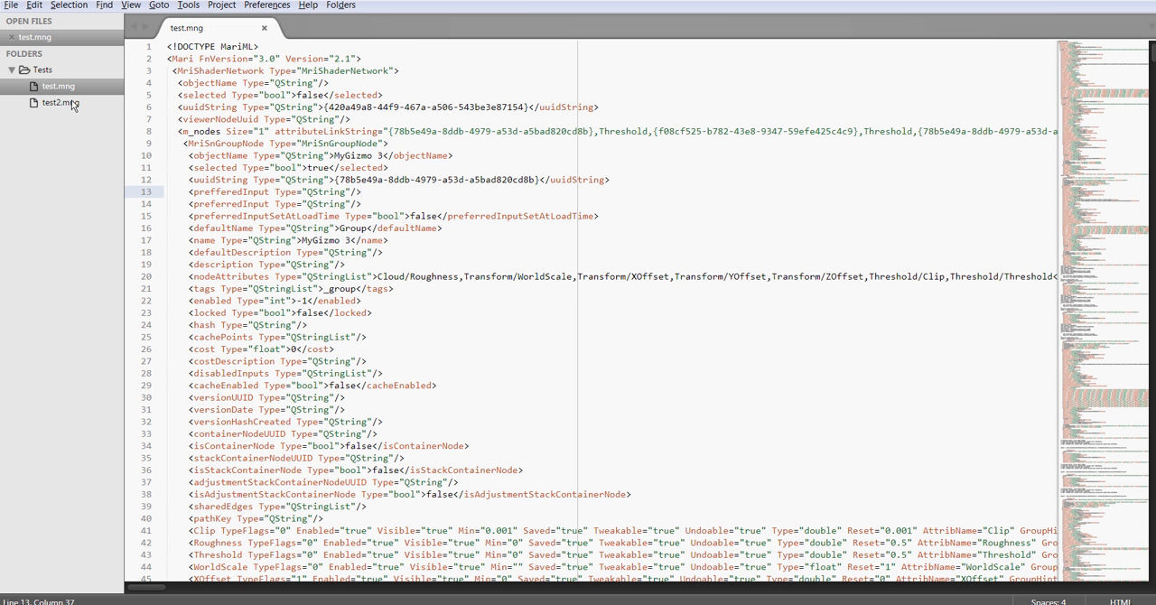
# Step: Switch to Sublime Text and open test2.mng in place of test.mng
pyautogui.click(72, 102)
pyautogui.click(265, 28)
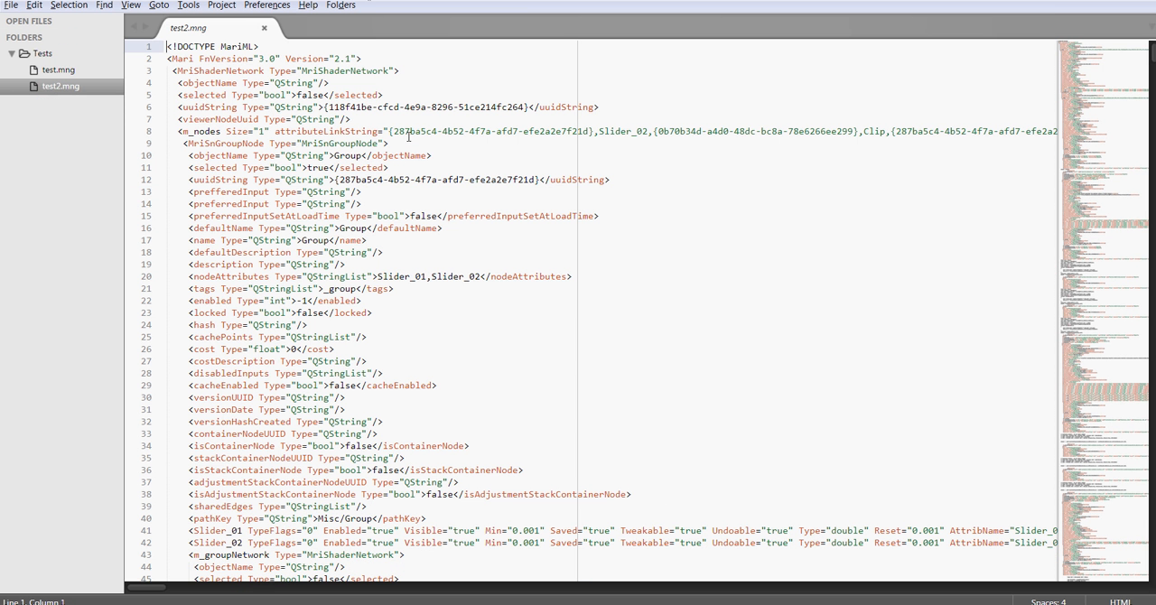
pyautogui.click(445, 144)
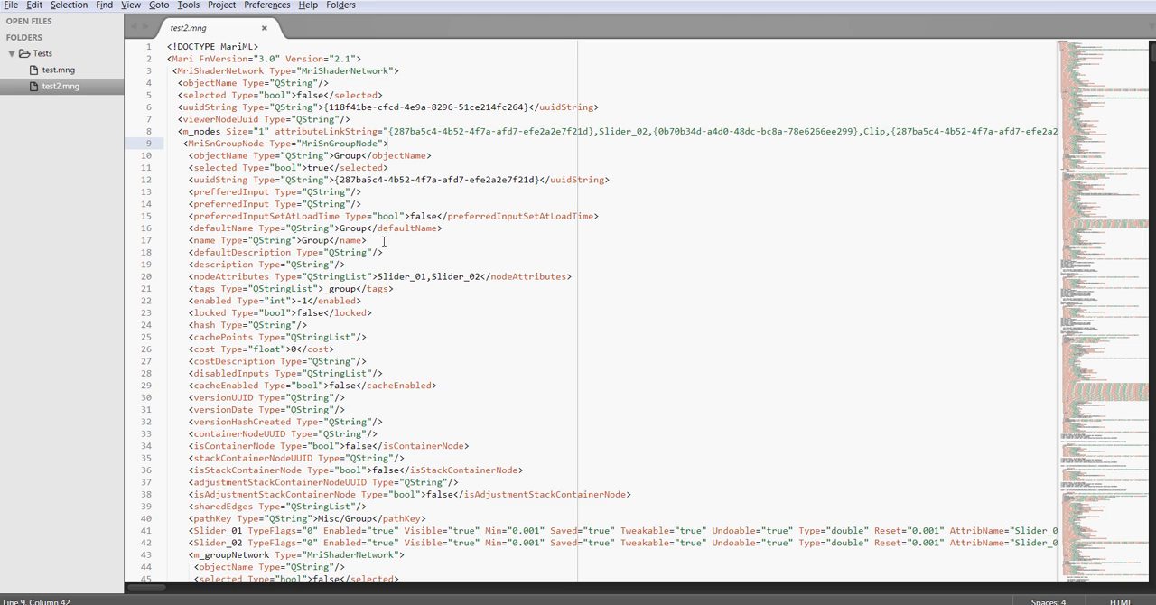
# Step: Examine the nodeAttributes list and the start of attributeLinkString, where Slider_02 is linked to a Clip attribute
pyautogui.moveTo(193, 276); pyautogui.dragTo(400, 276)
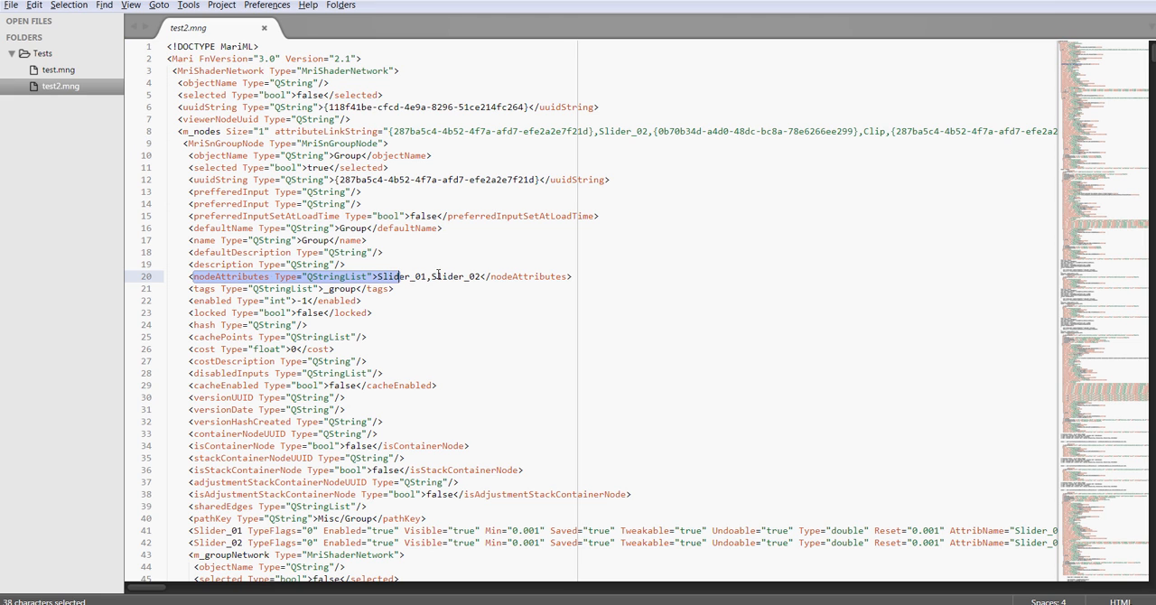
pyautogui.moveTo(481, 276); pyautogui.dragTo(393, 276)
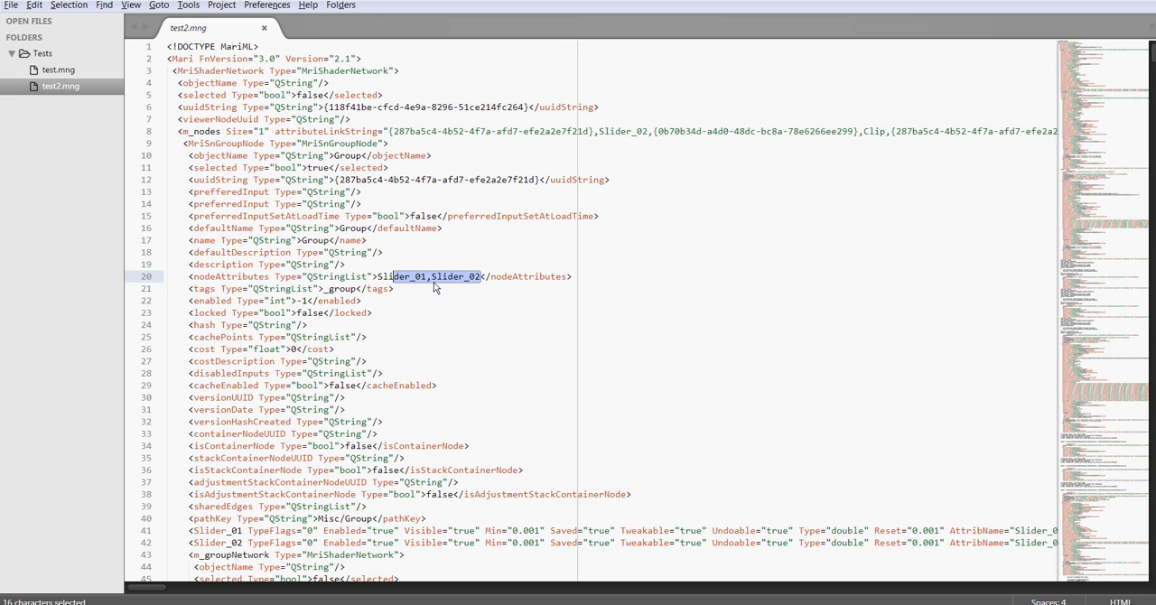
pyautogui.click(485, 261)
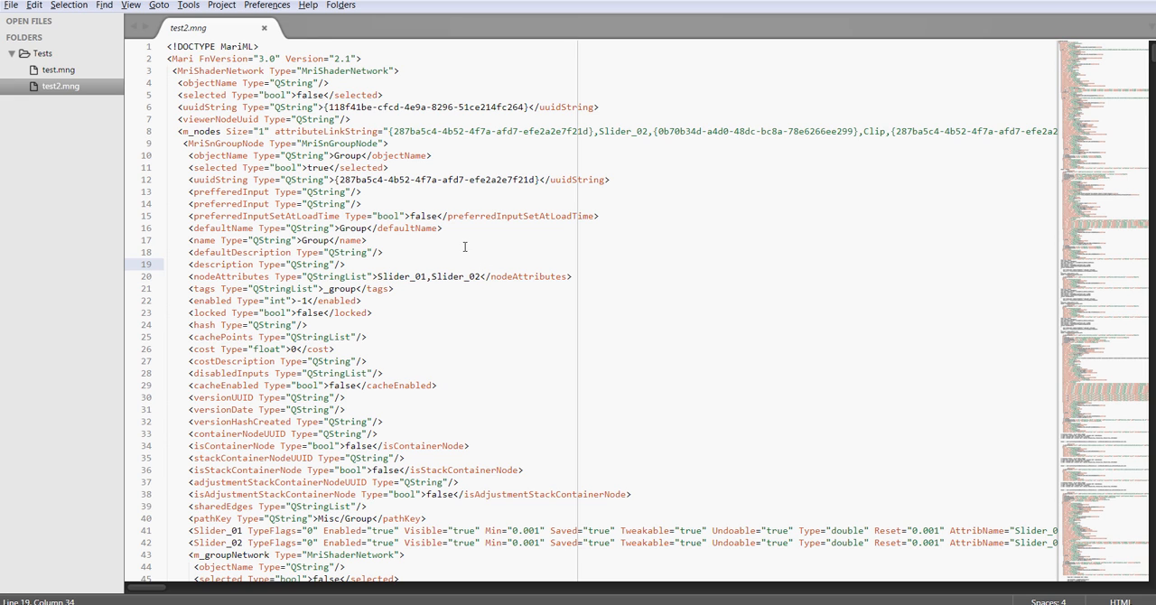
pyautogui.moveTo(179, 131); pyautogui.dragTo(383, 132)
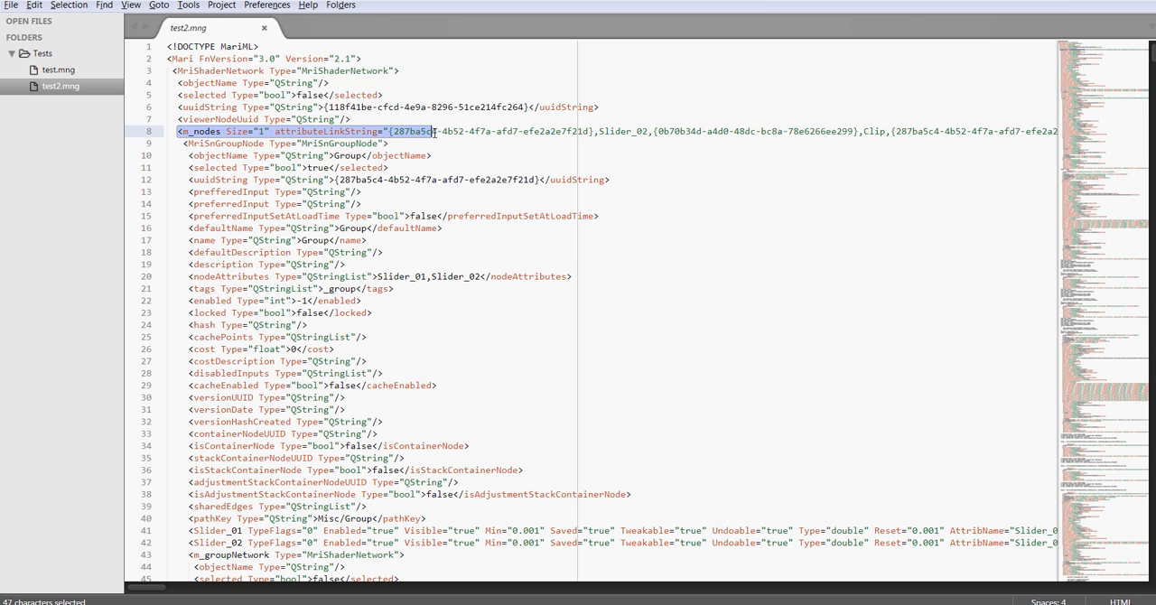
pyautogui.click(469, 145)
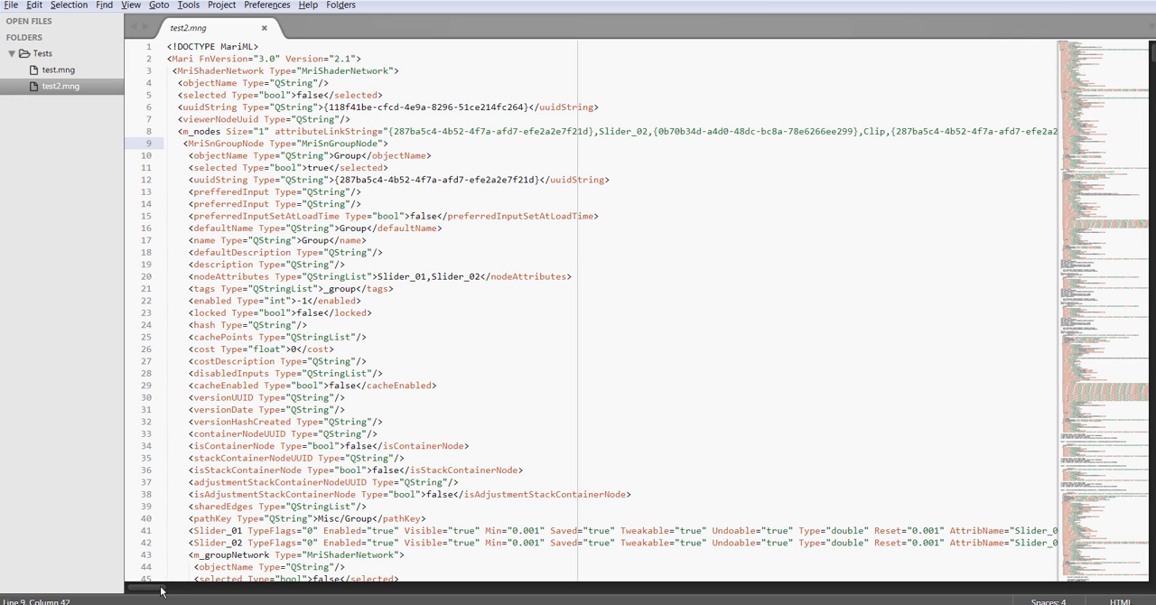
pyautogui.hscroll(5, 161, 590)
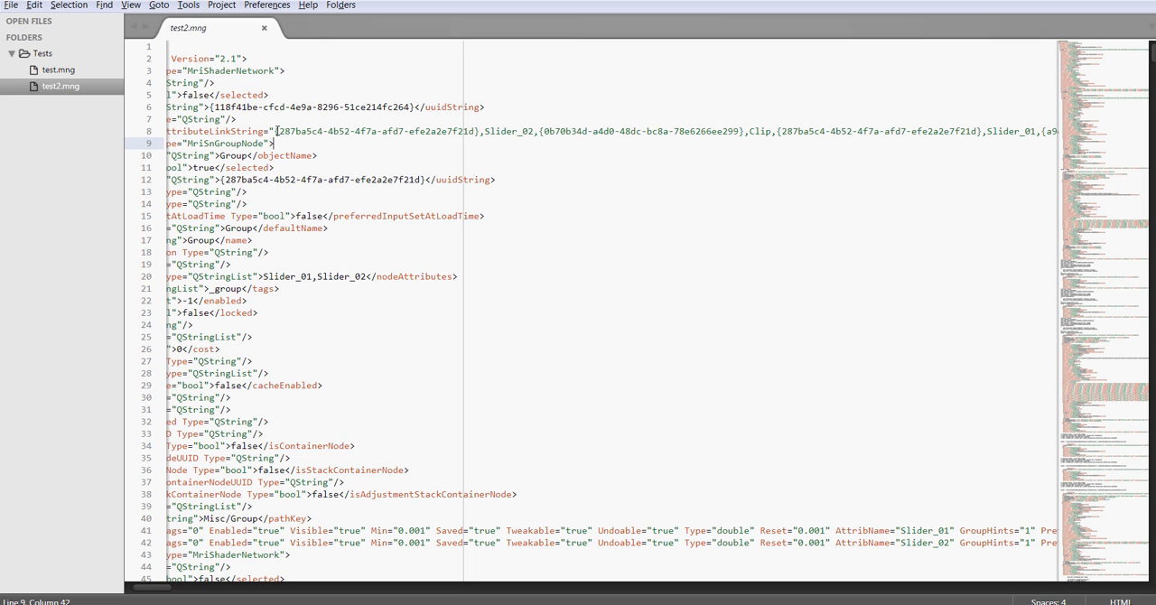
pyautogui.moveTo(277, 131); pyautogui.dragTo(534, 132)
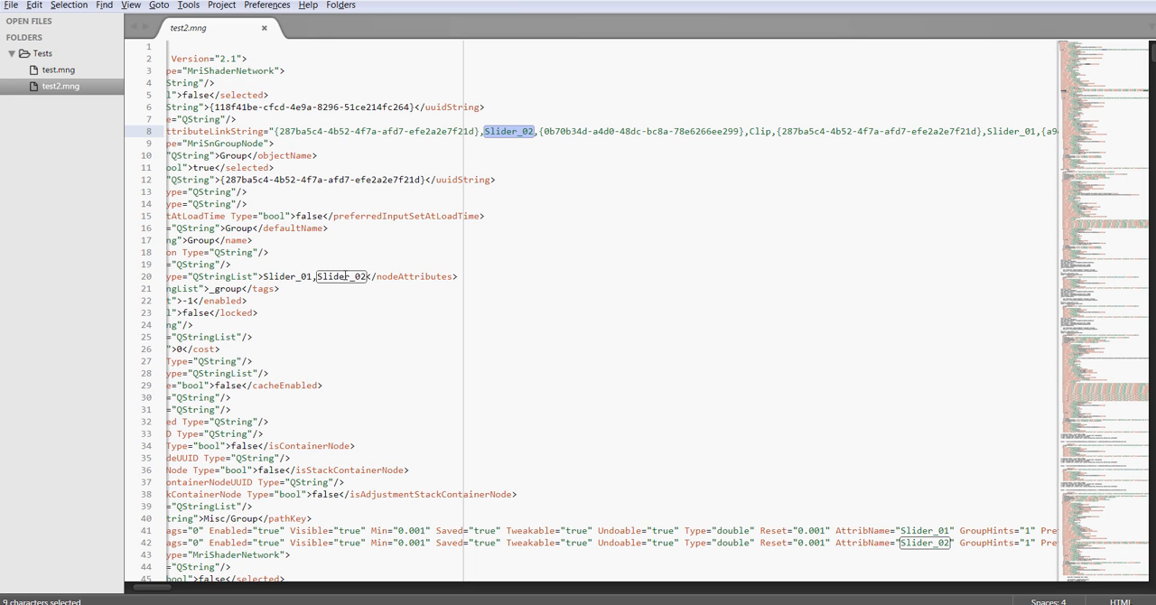
pyautogui.moveTo(539, 131); pyautogui.dragTo(771, 131)
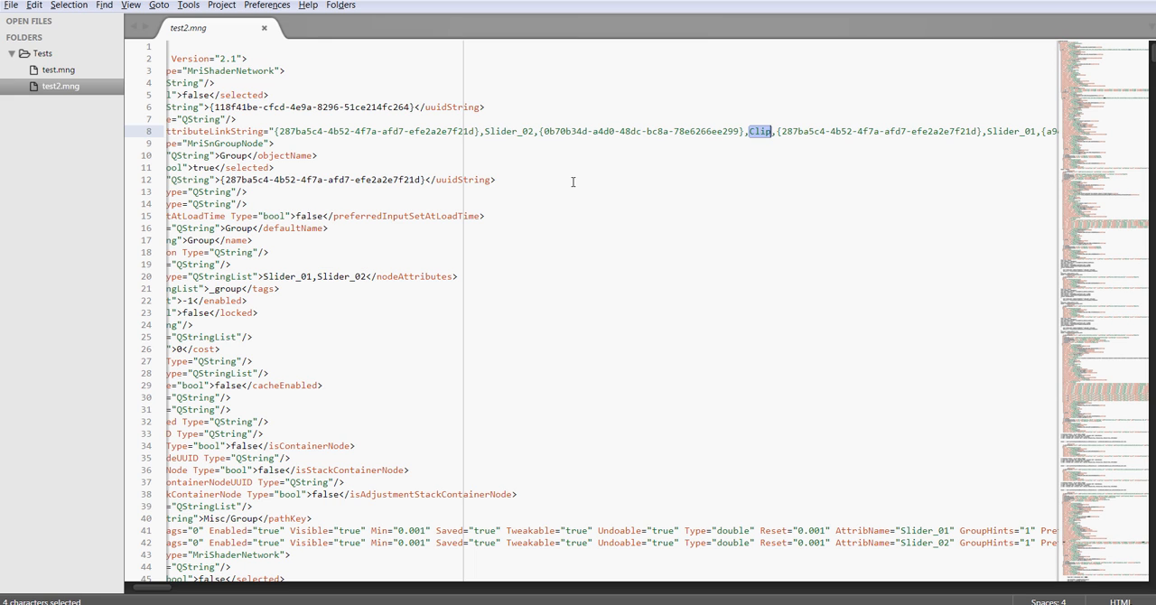
pyautogui.click(572, 180)
# Step: Examine how the first attributeLinkString entry pairs the group's UUID and Slider_02 with the target node's UUID and Clip
pyautogui.moveTo(279, 131); pyautogui.dragTo(476, 133)
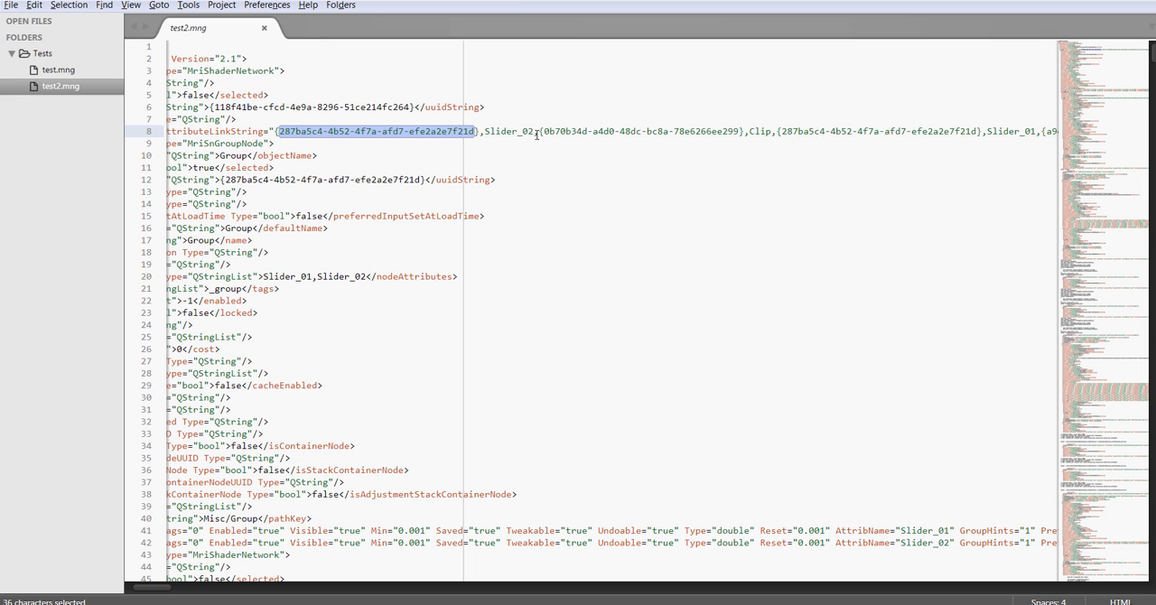
pyautogui.moveTo(545, 131); pyautogui.dragTo(738, 132)
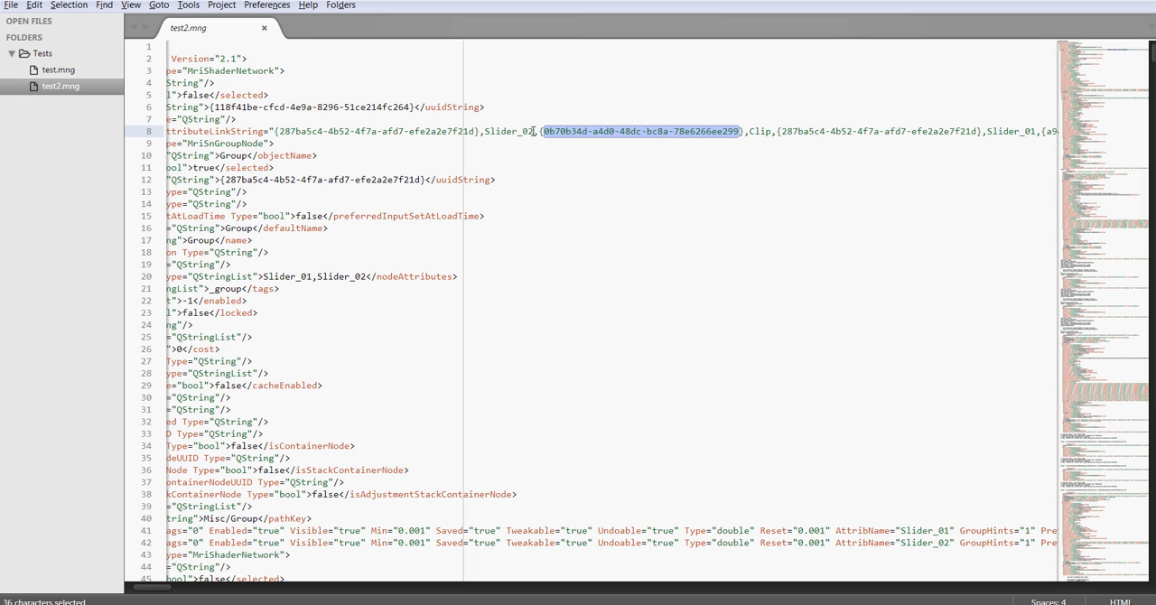
pyautogui.moveTo(533, 132); pyautogui.dragTo(488, 132)
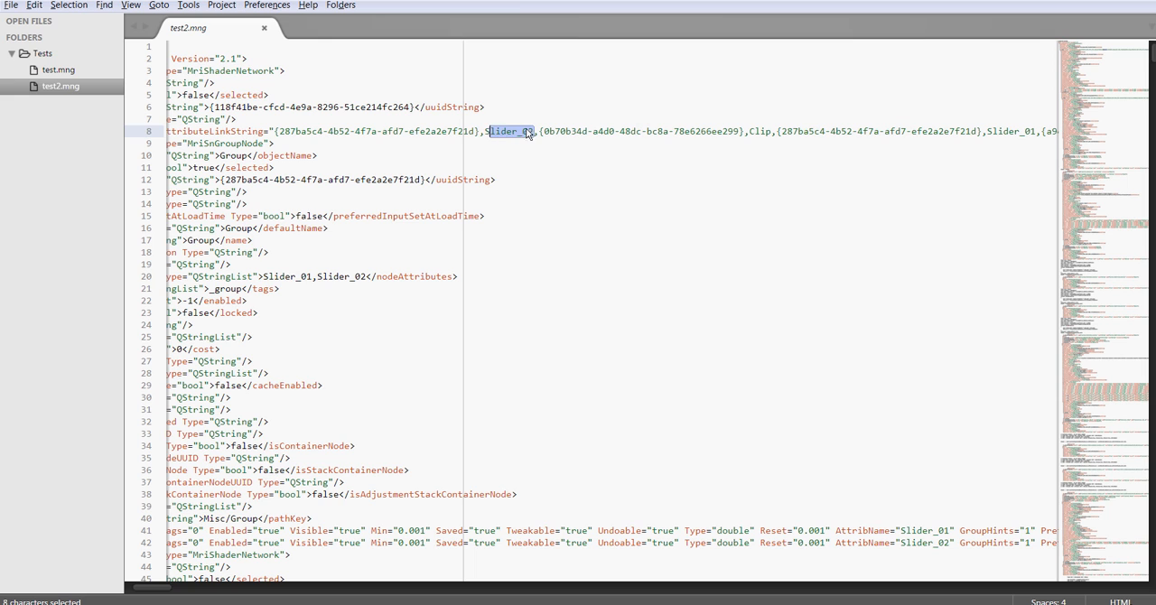
pyautogui.doubleClick(750, 131)
pyautogui.moveTo(534, 132); pyautogui.dragTo(485, 132)
pyautogui.moveTo(747, 132); pyautogui.dragTo(771, 132)
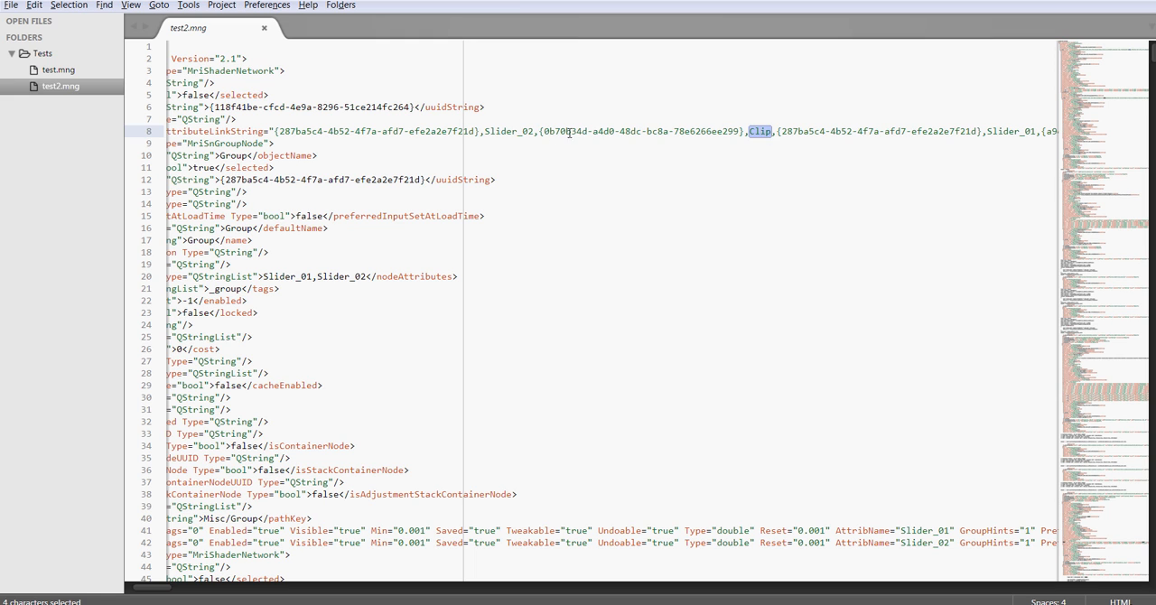
pyautogui.moveTo(543, 133); pyautogui.dragTo(691, 133)
pyautogui.moveTo(475, 132); pyautogui.dragTo(285, 133)
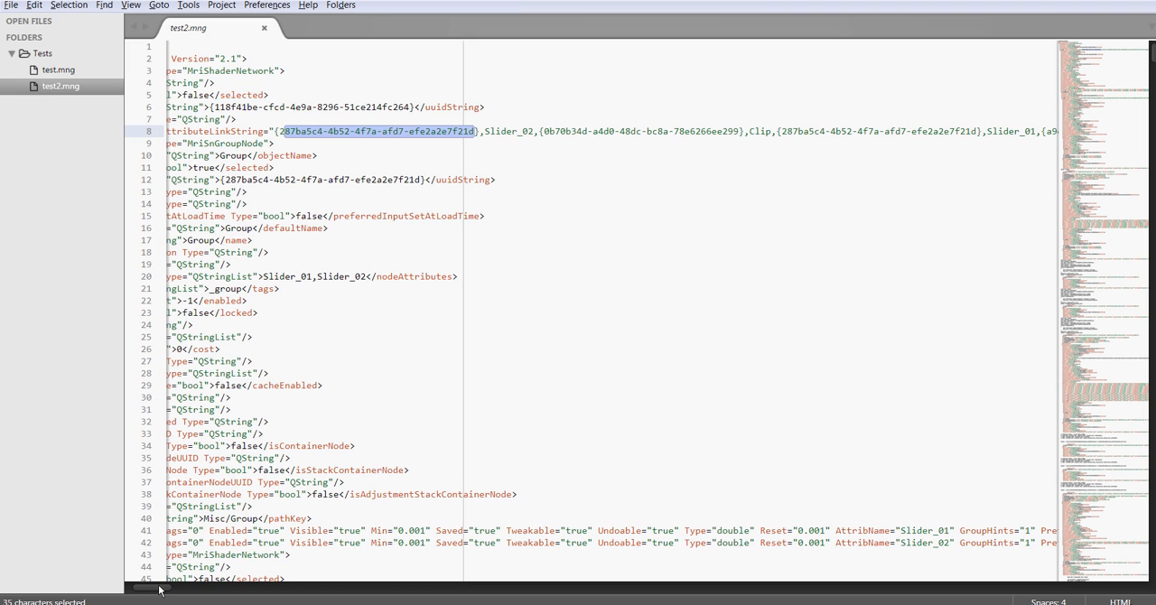
# Step: Examine the second attributeLinkString entry, which pairs the group's UUID and Slider_01 with its own Clip target
pyautogui.moveTo(154, 589); pyautogui.dragTo(183, 590)
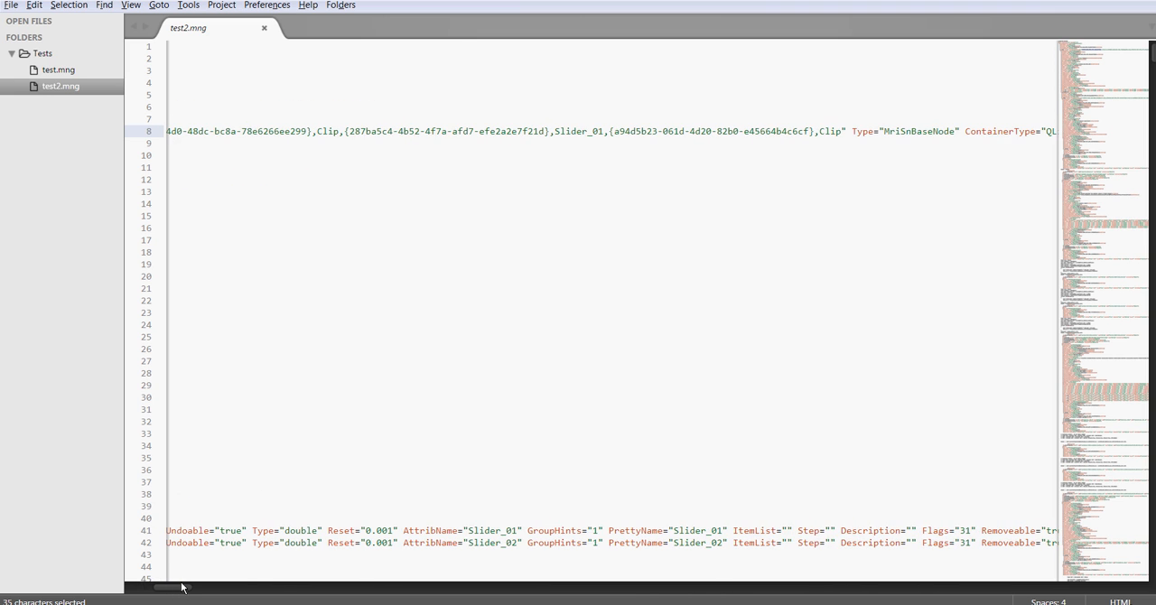
pyautogui.moveTo(350, 131); pyautogui.dragTo(906, 129)
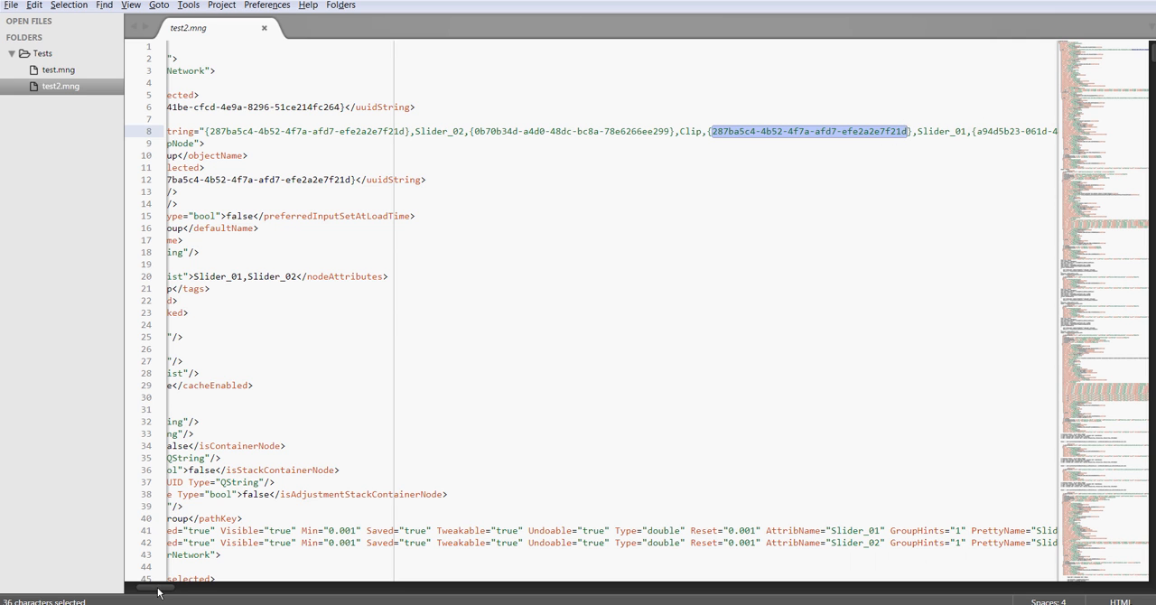
pyautogui.moveTo(160, 591); pyautogui.dragTo(183, 592)
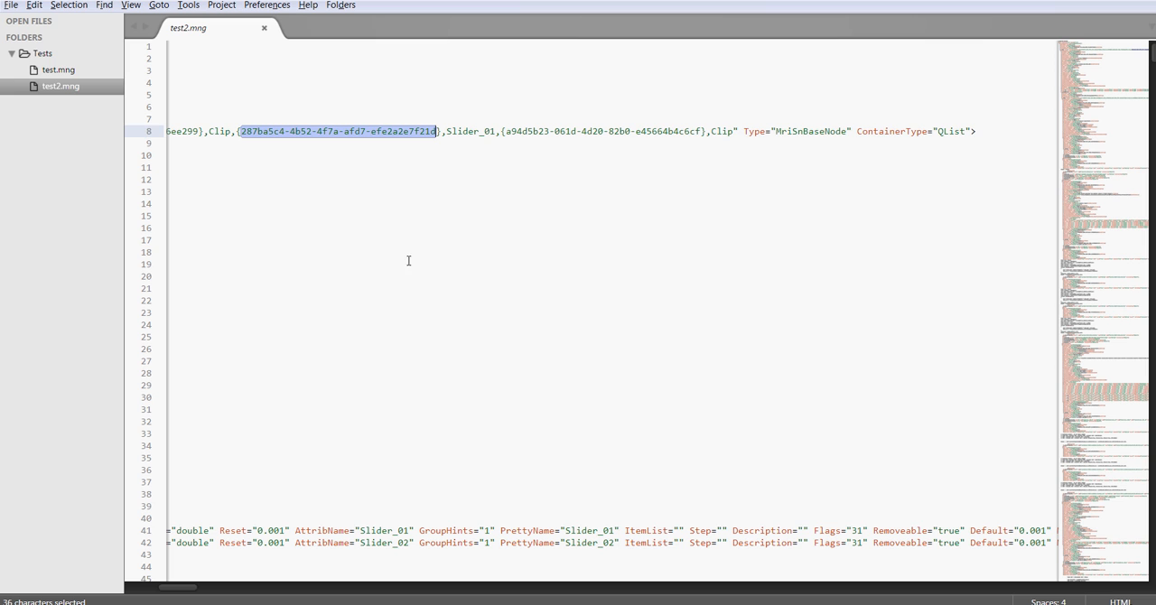
pyautogui.hscroll(-3, 191, 590)
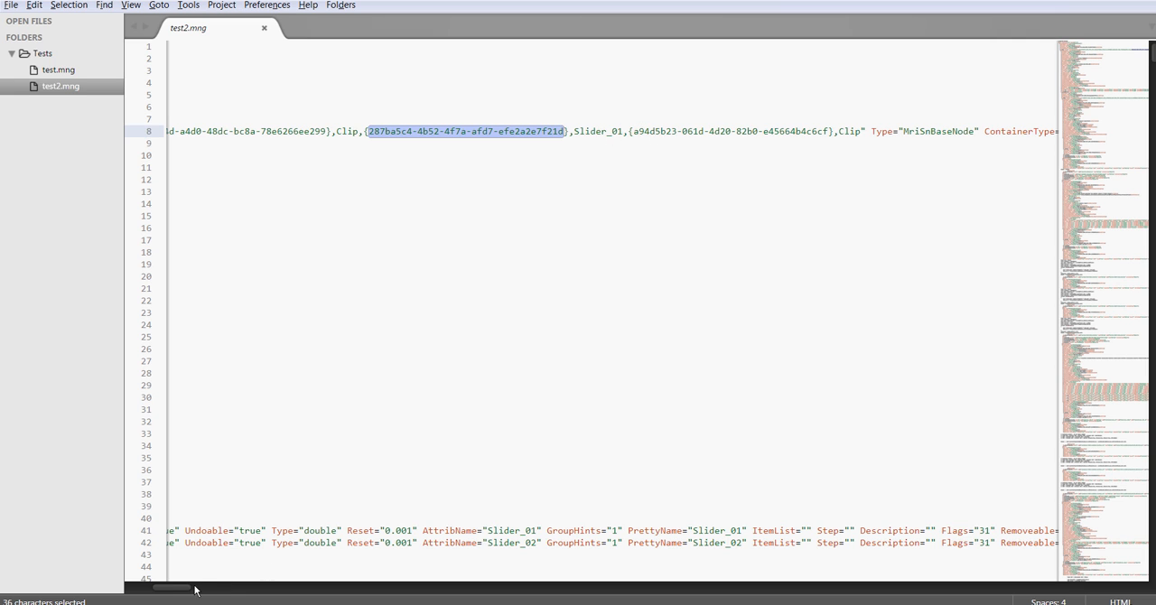
pyautogui.hscroll(-2, 183, 591)
pyautogui.moveTo(182, 587); pyautogui.dragTo(182, 588)
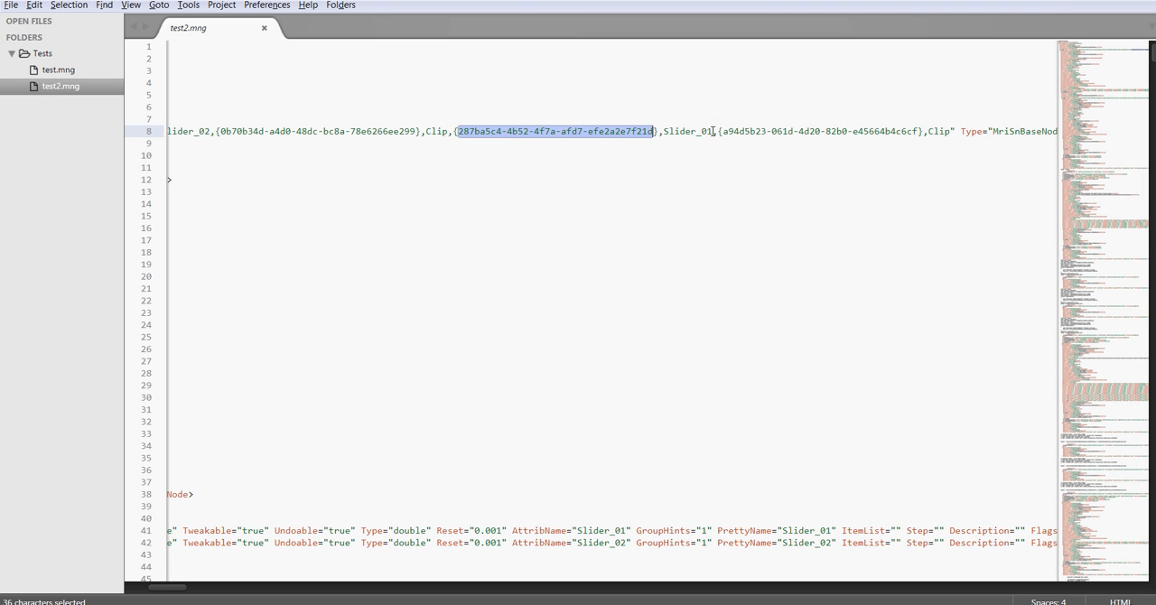
pyautogui.hscroll(-4, 170, 587)
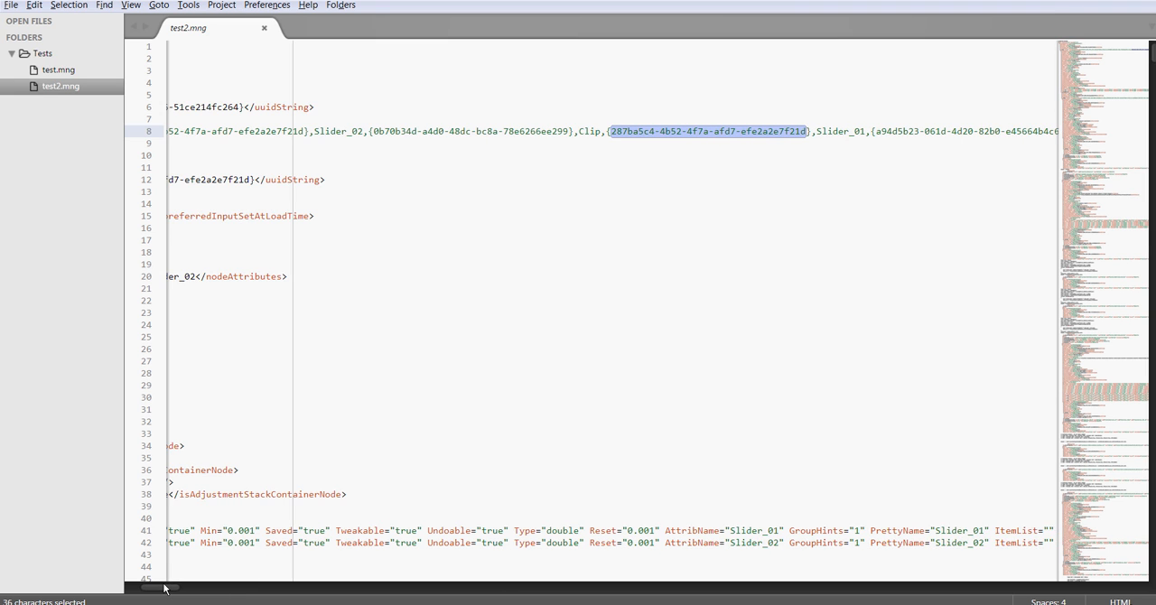
# Step: Replace the group UUID and Slider_02 pair in attributeLinkString with a copy of the Slider_01 pair and save the file
pyautogui.hscroll(1, 164, 588)
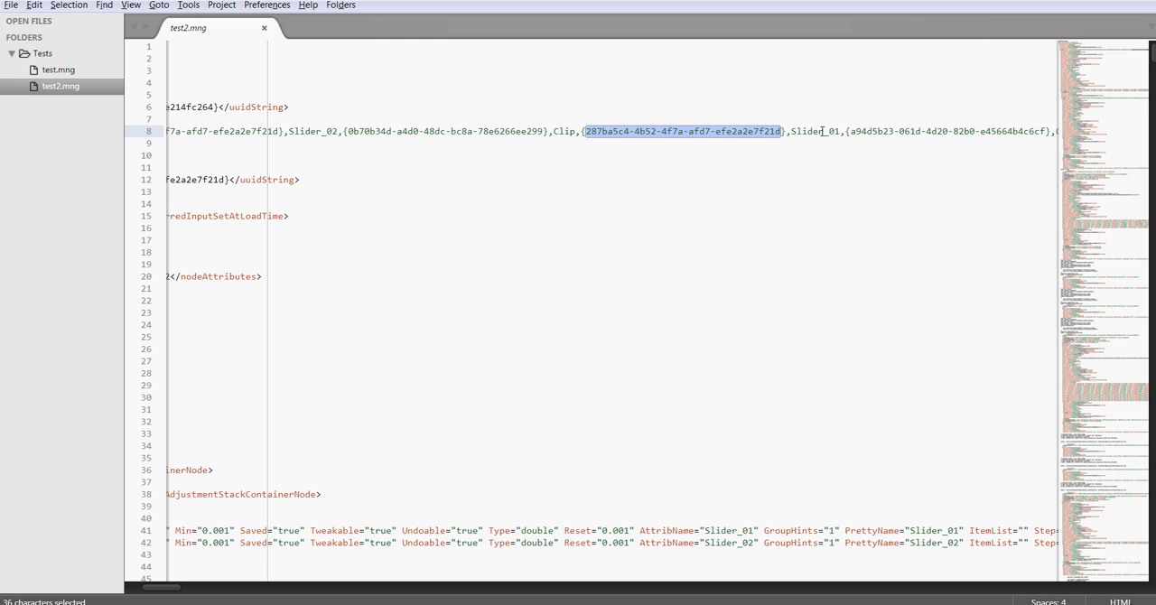
pyautogui.moveTo(842, 131); pyautogui.dragTo(582, 133)
pyautogui.hotkey('ctrl', 'c')
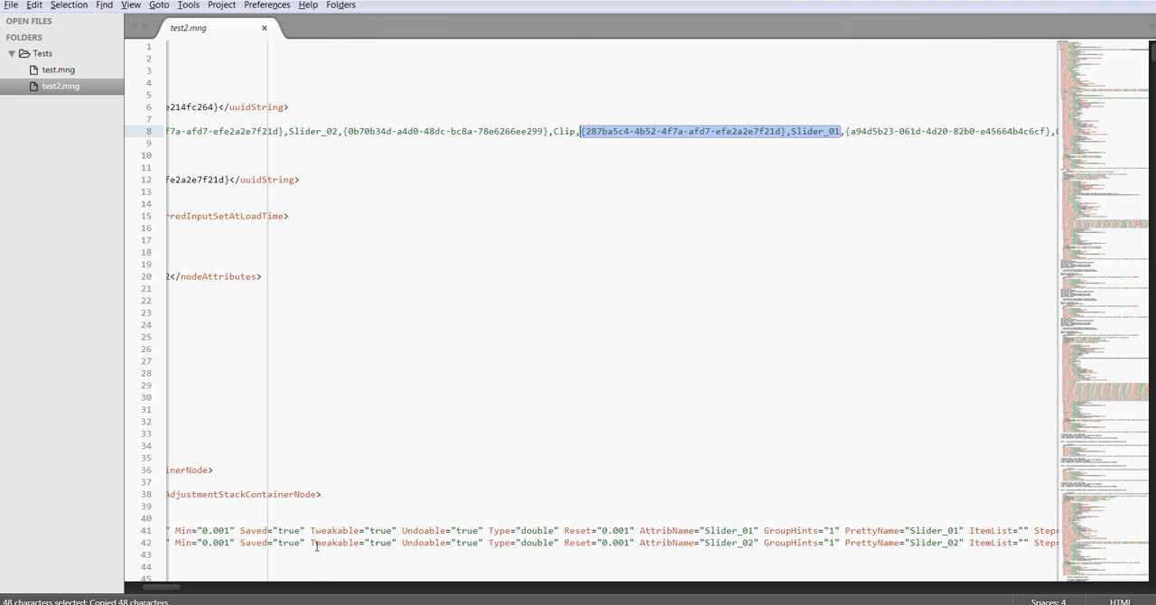
pyautogui.hscroll(-4, 174, 591)
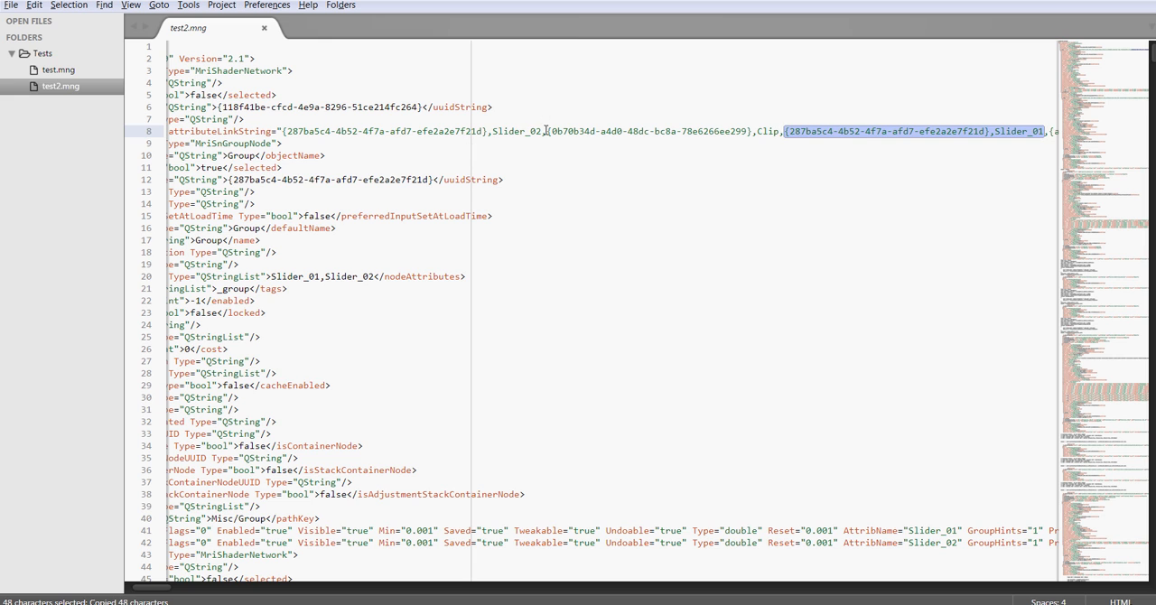
pyautogui.moveTo(543, 131); pyautogui.dragTo(280, 132)
pyautogui.hotkey('ctrl', 'v')
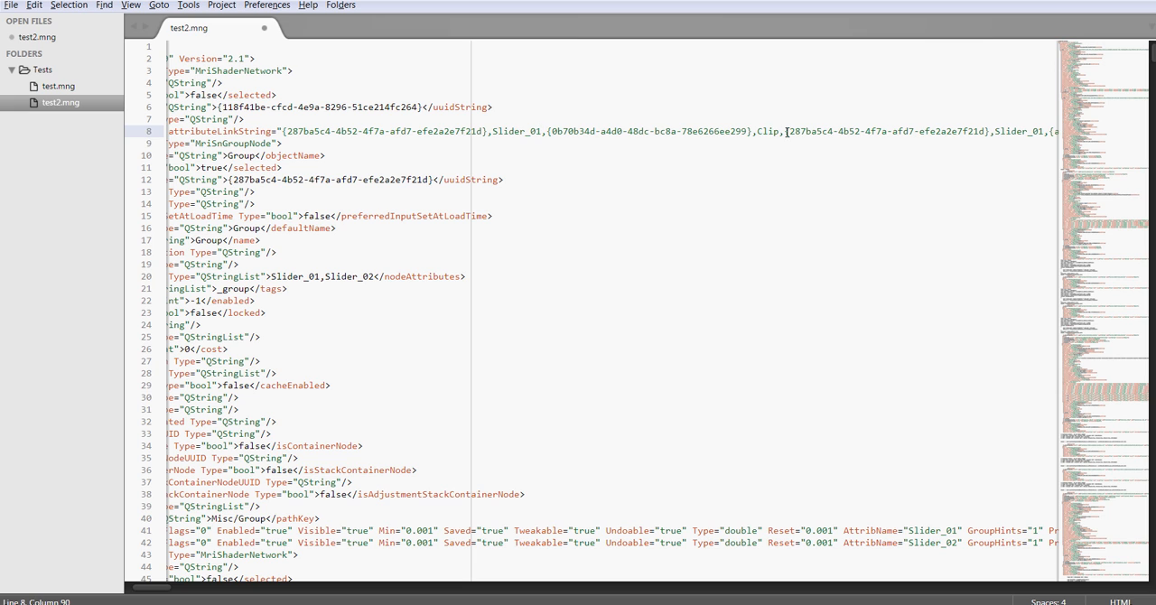
pyautogui.click(645, 182)
pyautogui.hotkey('ctrl', 's')
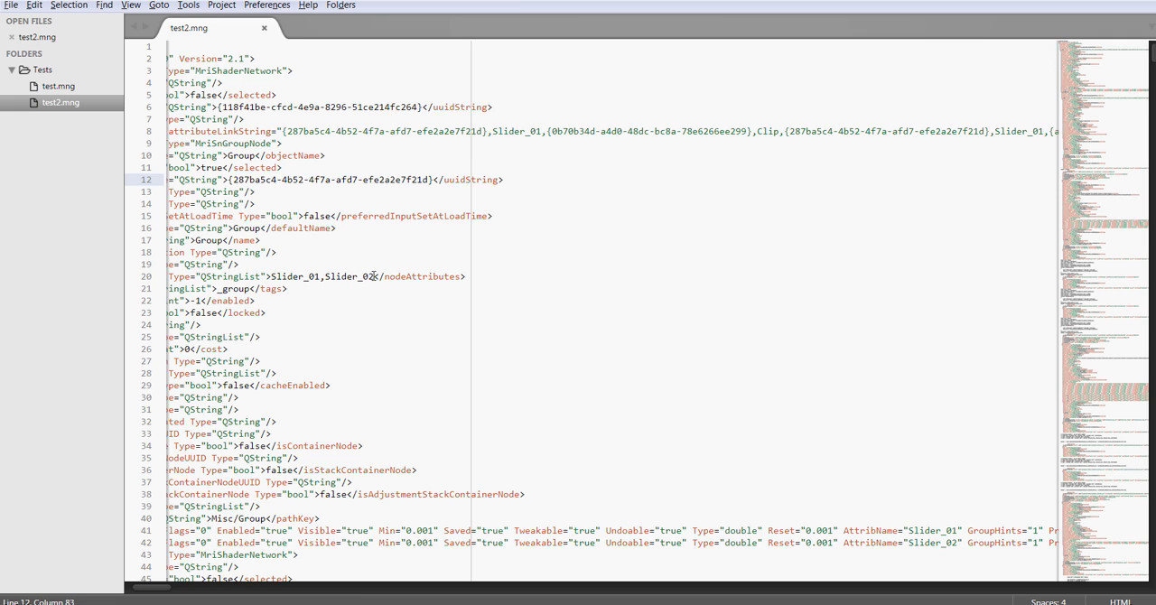
# Step: Remove Slider_02 from both the nodeAttributes list and the attribute definitions, save test2.mng and switch back to Mari
pyautogui.moveTo(374, 276); pyautogui.dragTo(320, 277)
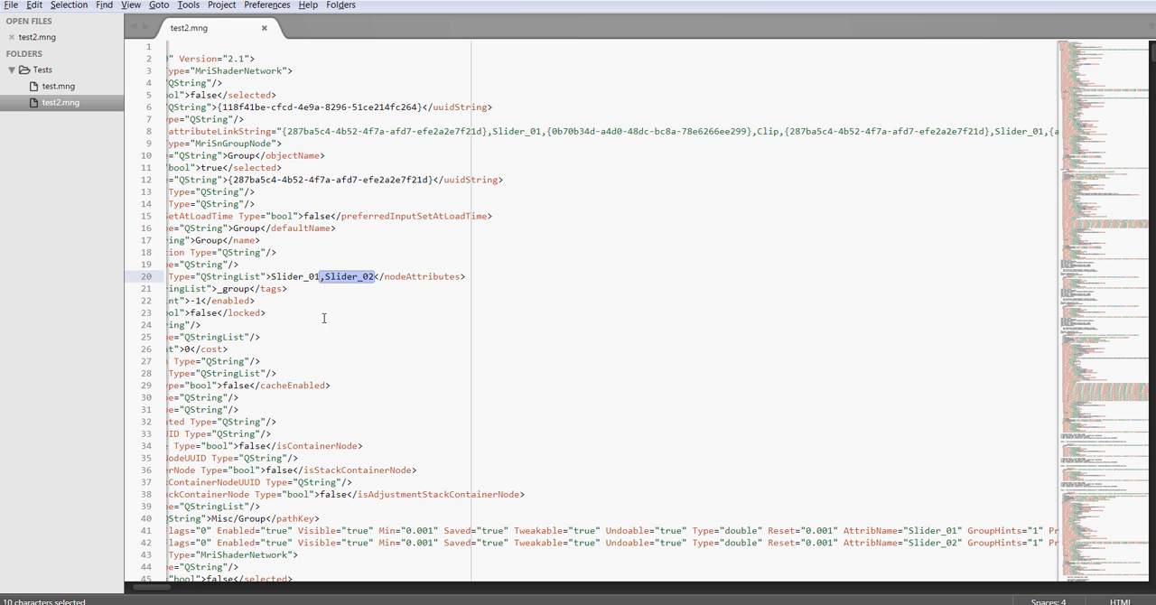
pyautogui.press('BackSpace')
pyautogui.moveTo(160, 588)
pyautogui.mouseDown()
pyautogui.moveTo(149, 588)
pyautogui.moveTo(177, 589)
pyautogui.moveTo(156, 589)
pyautogui.mouseUp()
pyautogui.scroll(-1, 378, 506)
pyautogui.scroll(-2, 378, 505)
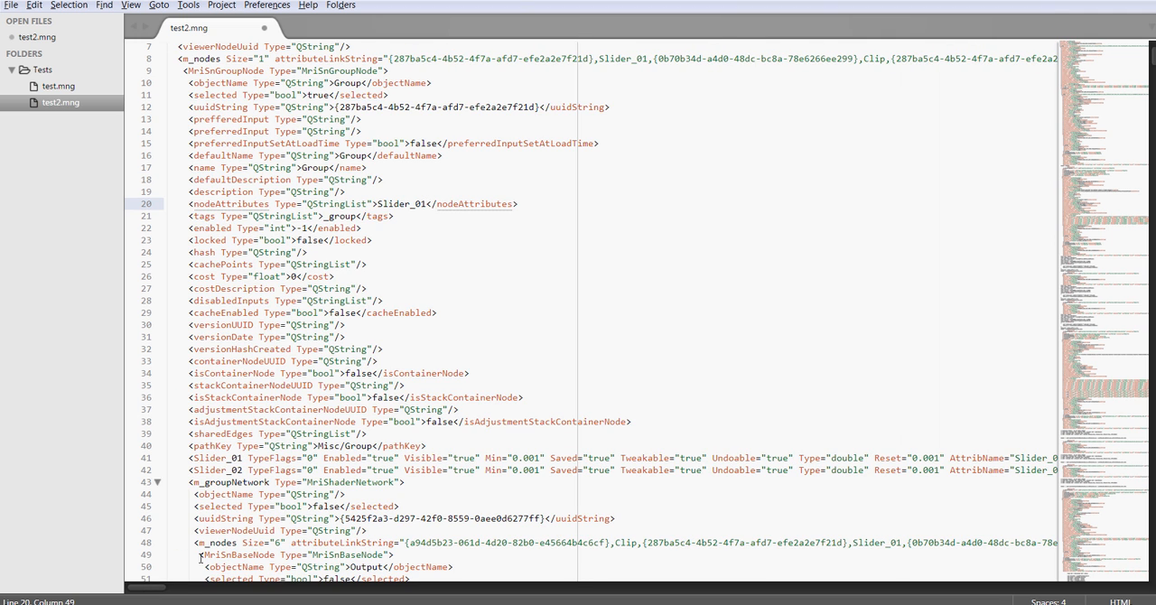
pyautogui.tripleClick(278, 471)
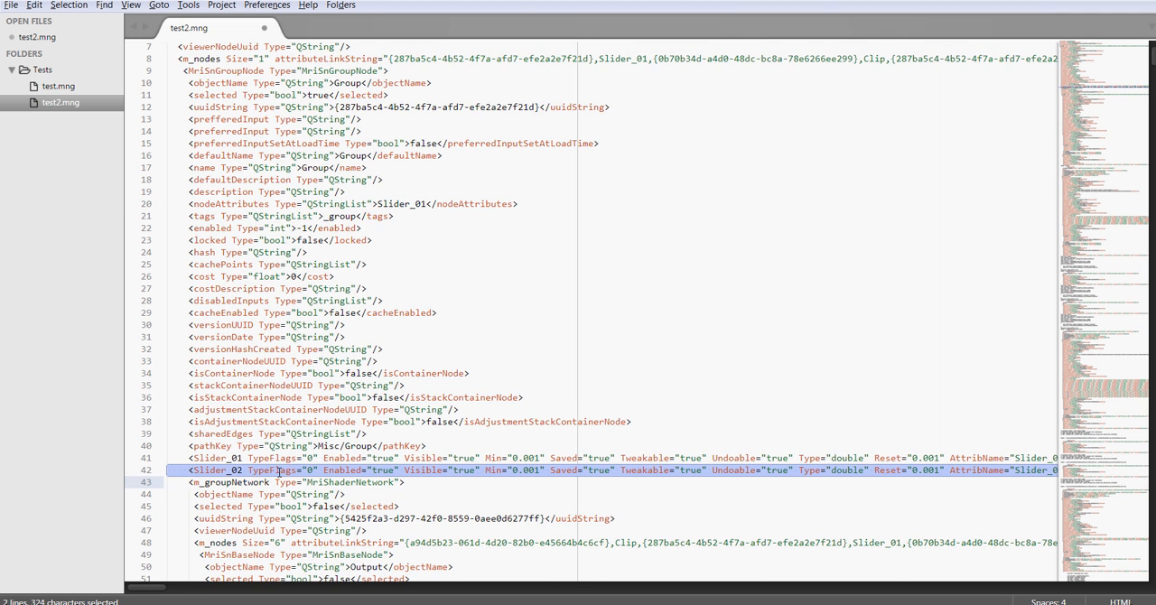
pyautogui.press('Delete')
pyautogui.hotkey('ctrl', 's')
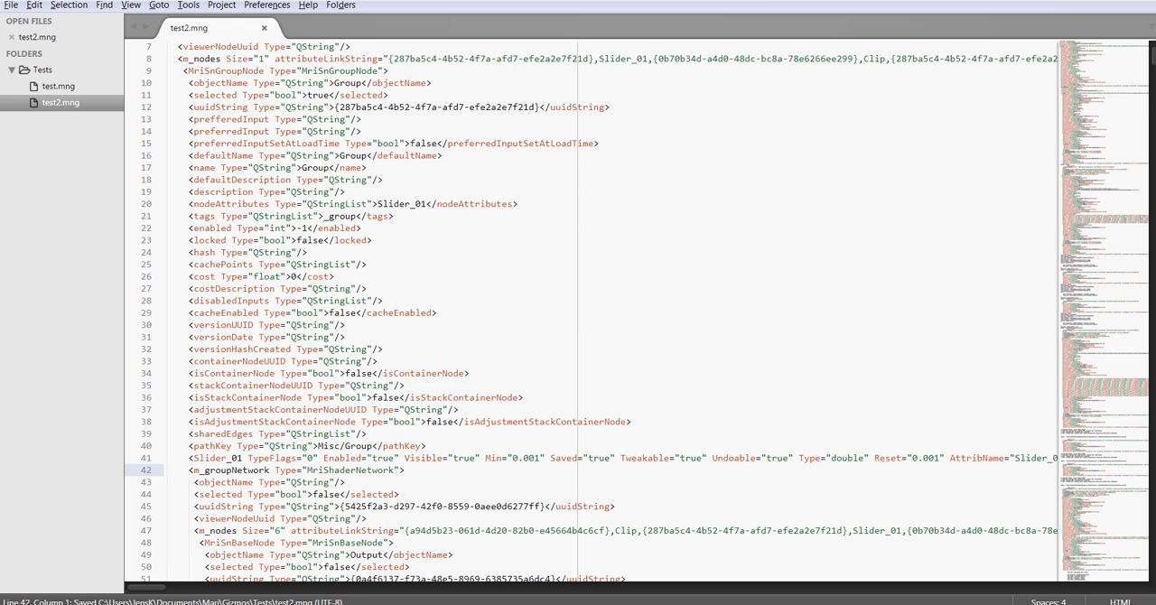
pyautogui.hotkey('alt', 'Tab')
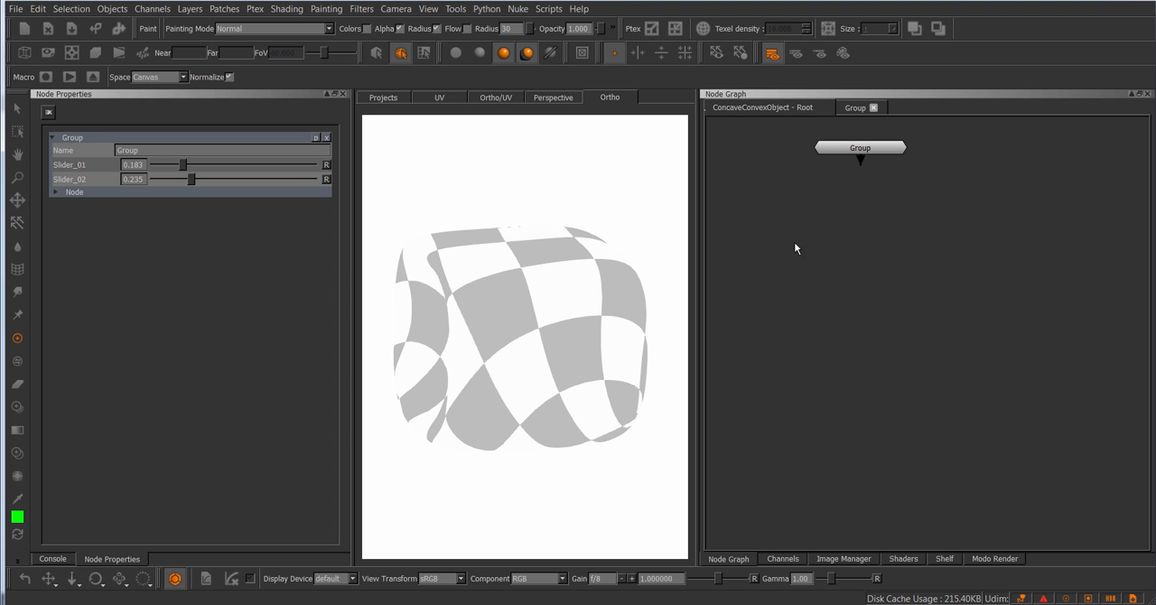
# Step: Import the nodes from test2.mng in the Tests folder and place the imported group below the existing Group node
pyautogui.rightClick(795, 244)
pyautogui.moveTo(843, 286)
pyautogui.click(925, 328)
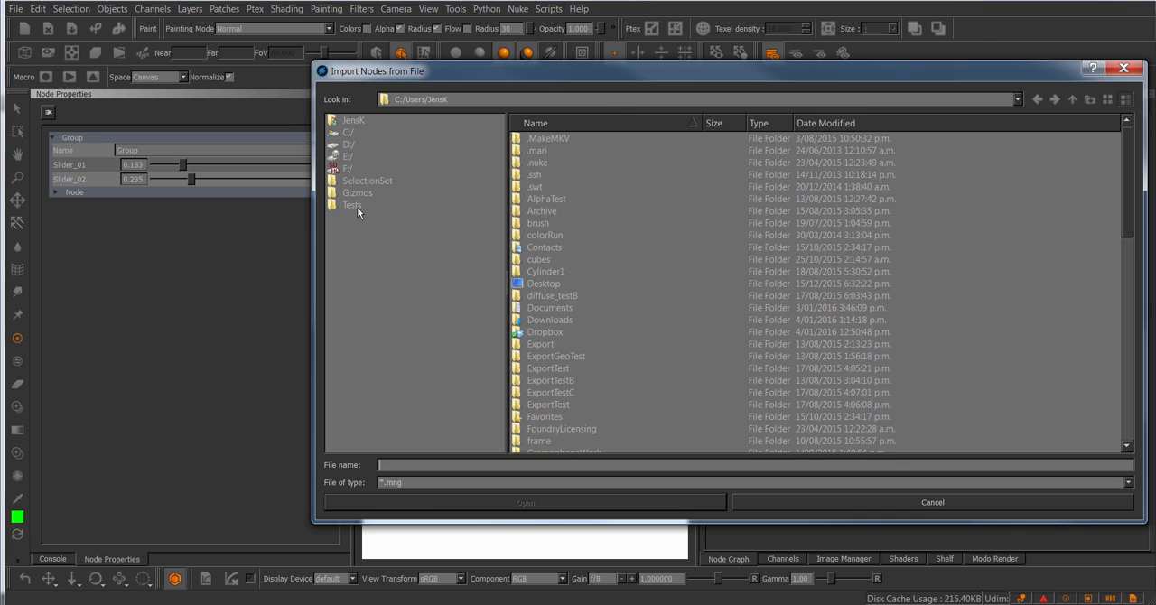
pyautogui.click(353, 206)
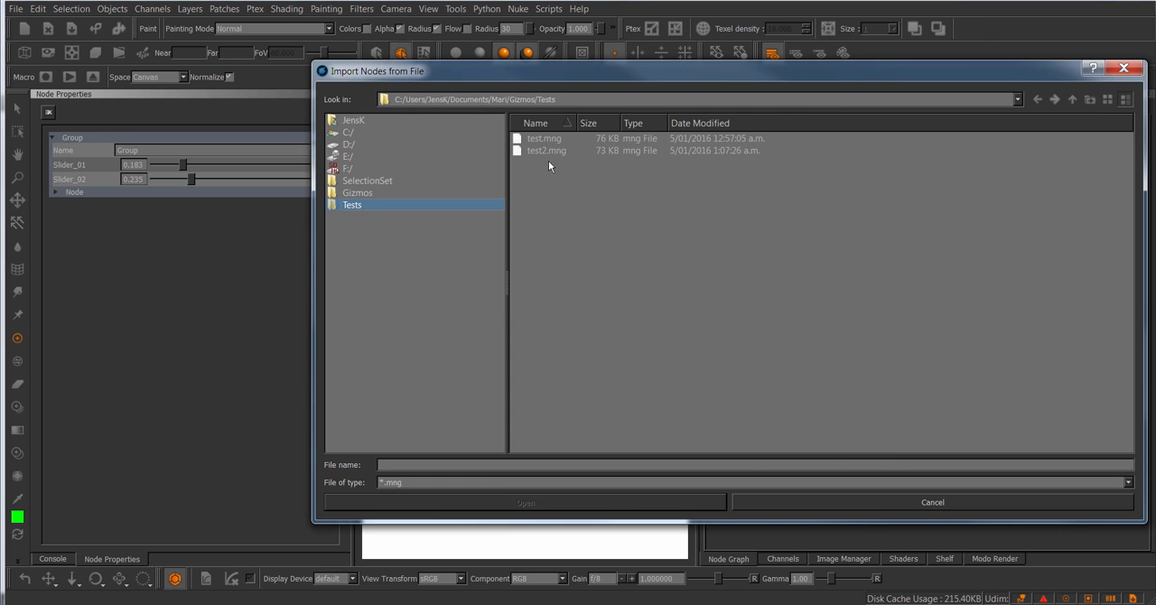
pyautogui.doubleClick(564, 149)
pyautogui.moveTo(893, 162); pyautogui.dragTo(895, 245)
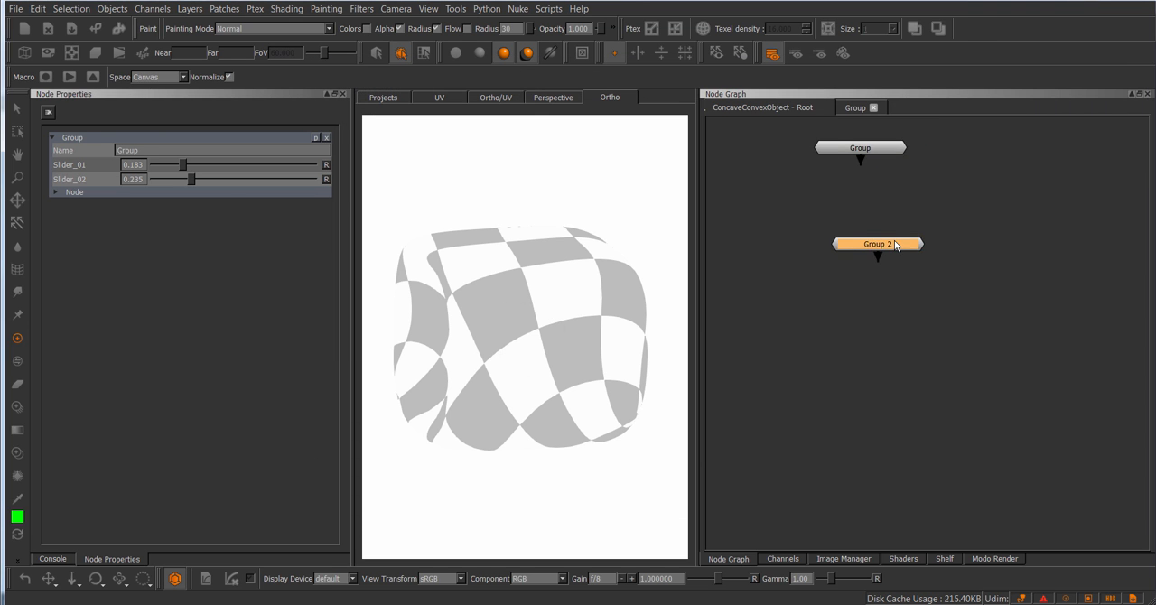
# Step: Open the imported group's network and properties, and close the original Group's properties and graph view
pyautogui.doubleClick(895, 245)
pyautogui.click(327, 193)
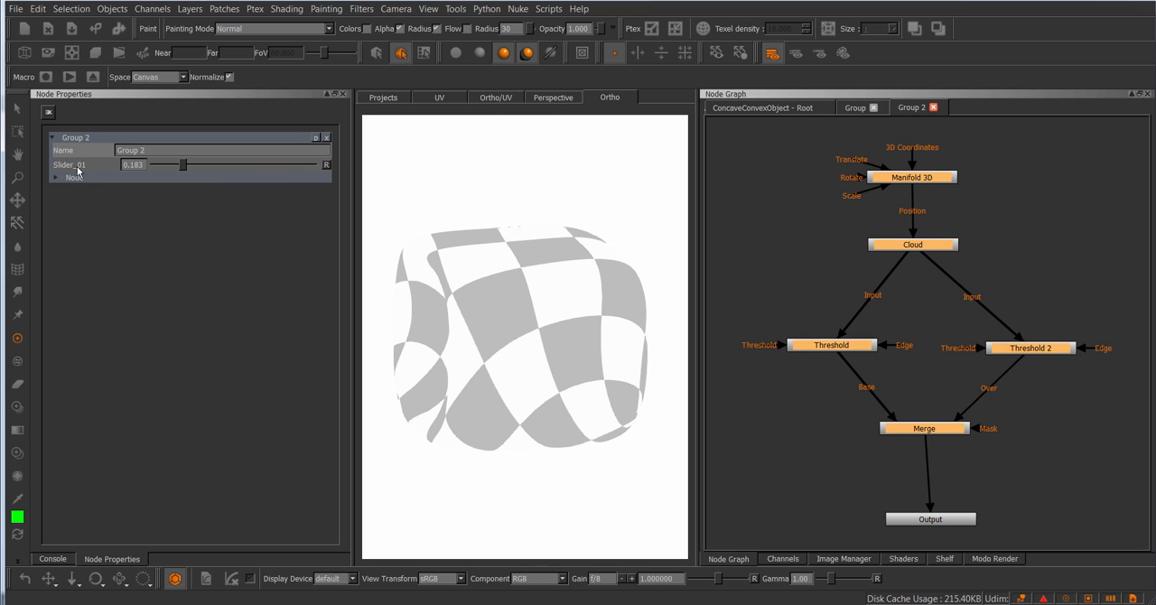
pyautogui.click(759, 229)
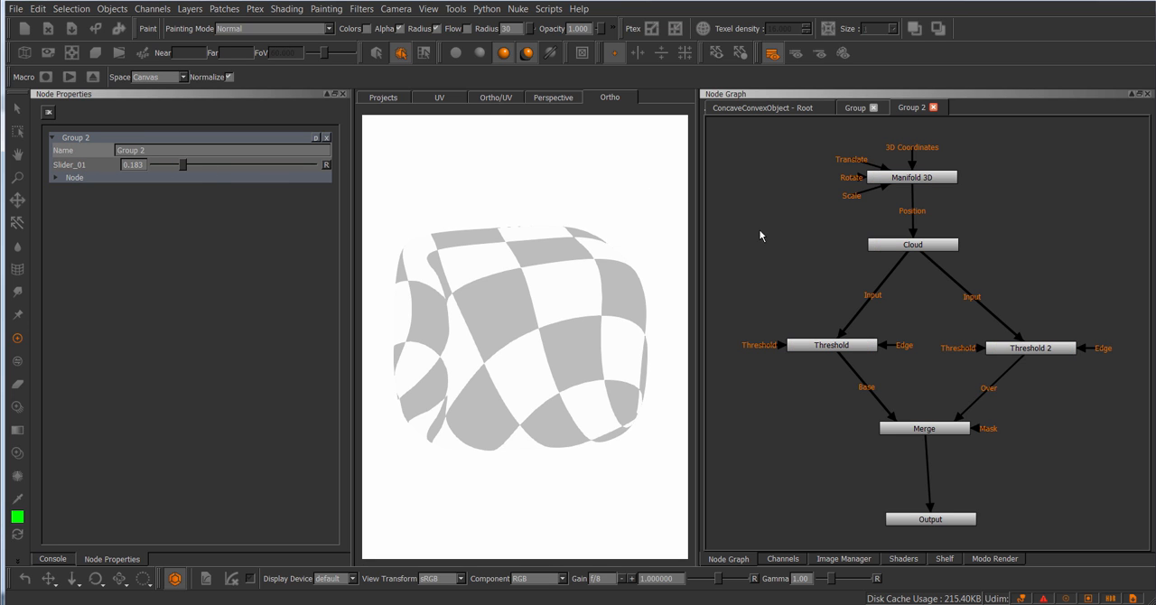
pyautogui.click(872, 107)
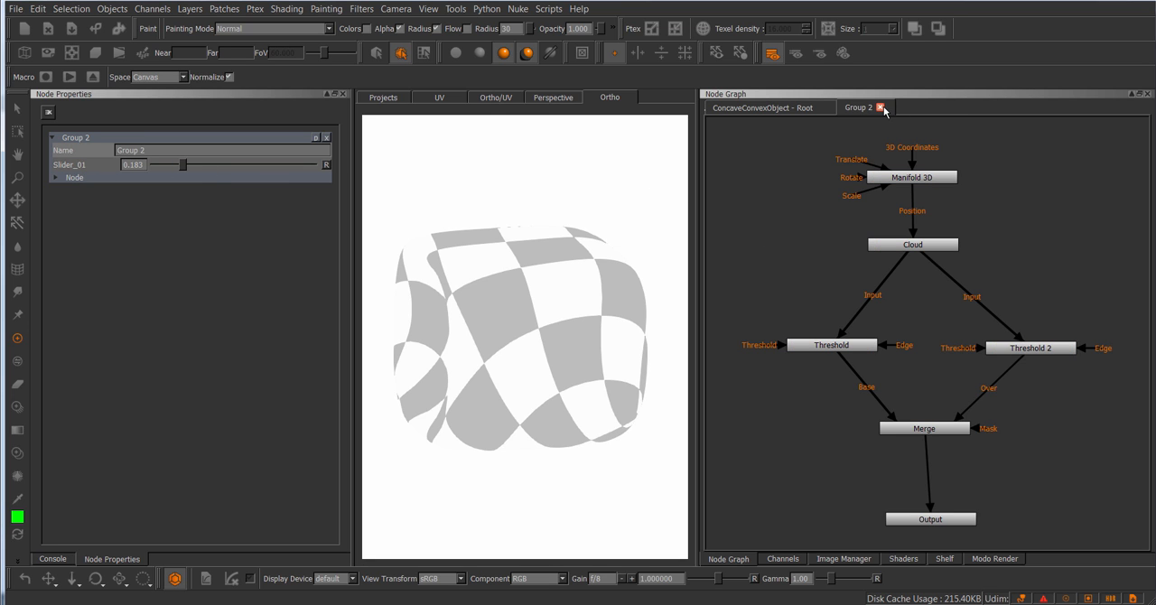
# Step: Show the Threshold and Threshold 2 properties, test Group 2's Slider_01 at 0.476 and 0.427, and return to the root graph
pyautogui.click(816, 343)
pyautogui.click(1021, 348)
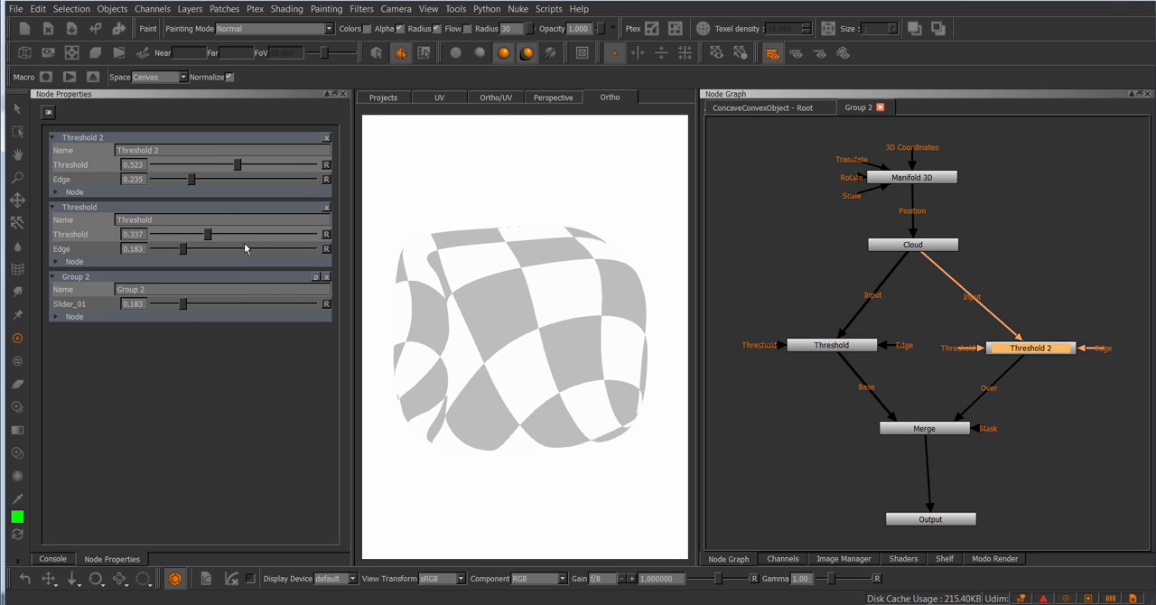
pyautogui.moveTo(184, 304); pyautogui.dragTo(230, 310)
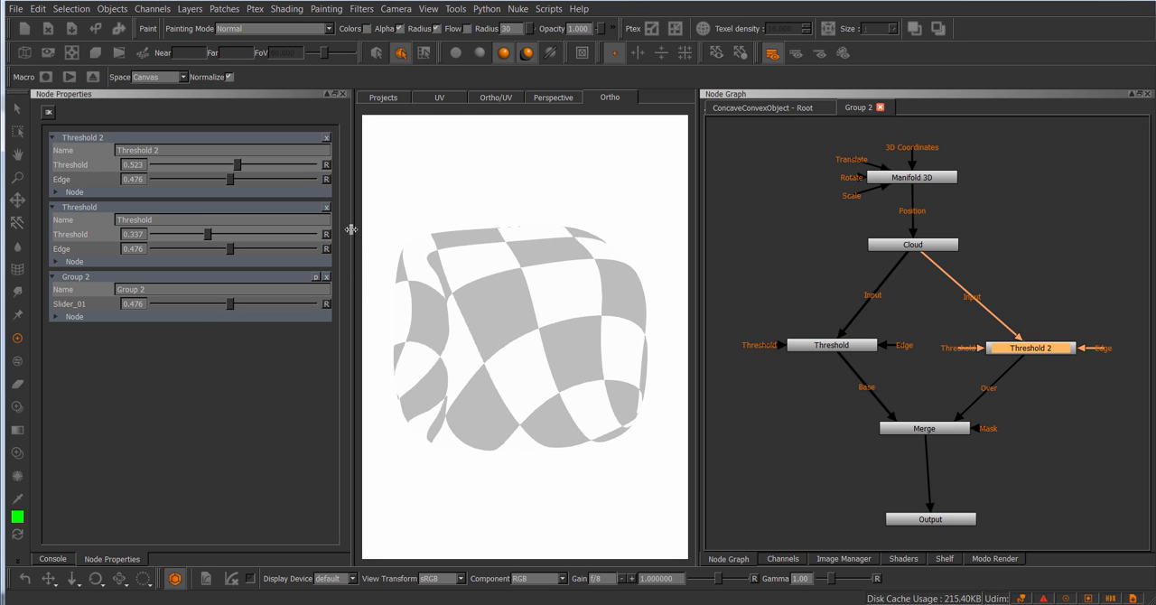
pyautogui.moveTo(232, 305)
pyautogui.mouseDown()
pyautogui.moveTo(260, 305)
pyautogui.moveTo(222, 310)
pyautogui.mouseUp()
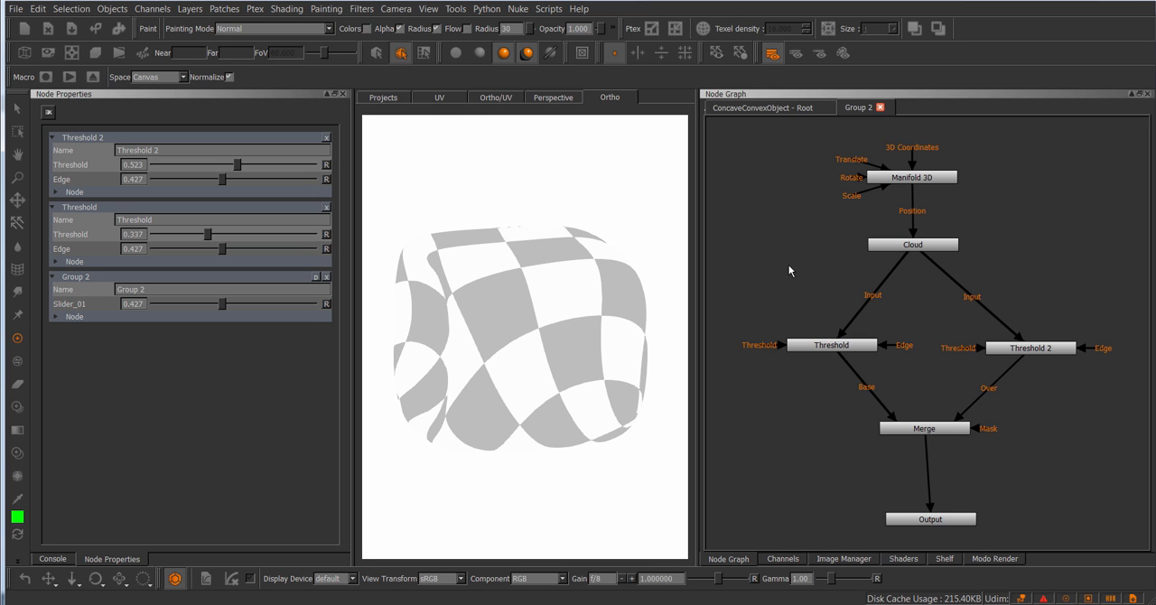
pyautogui.click(784, 109)
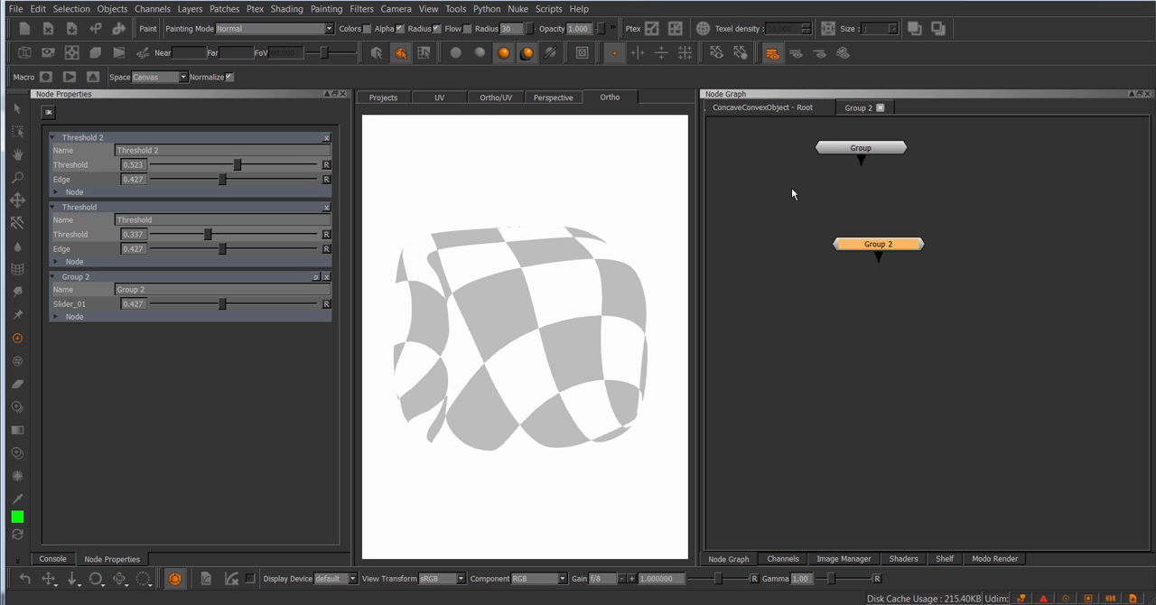
# Step: Switch to the text editor and examine the attributeLinkString and nodeAttributes entries in test2.mng
pyautogui.click(379, 603)
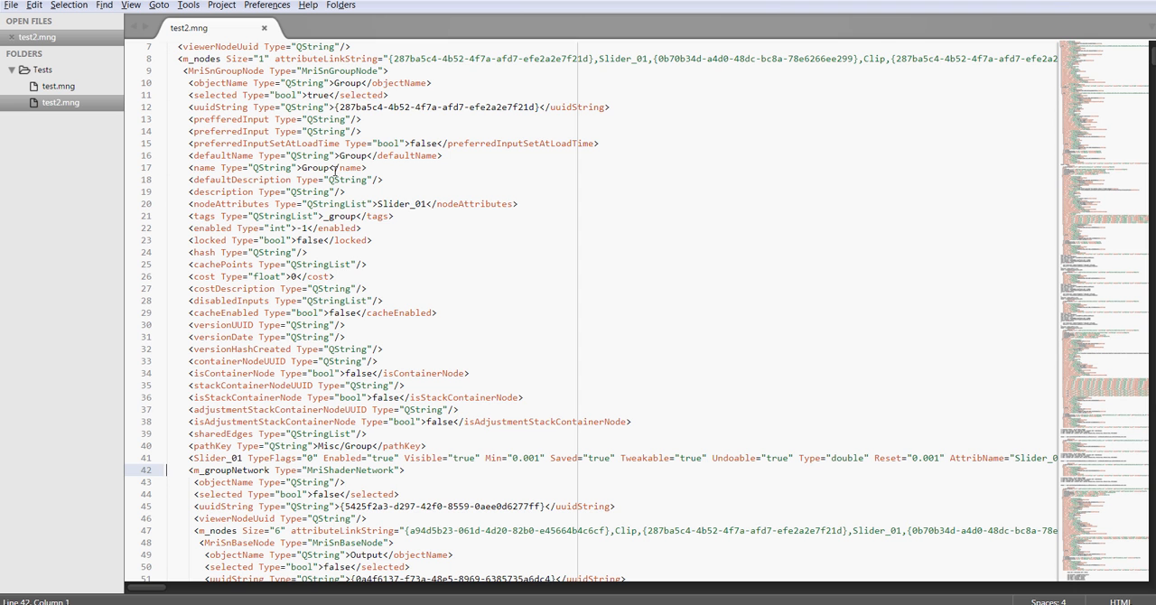
pyautogui.click(339, 59)
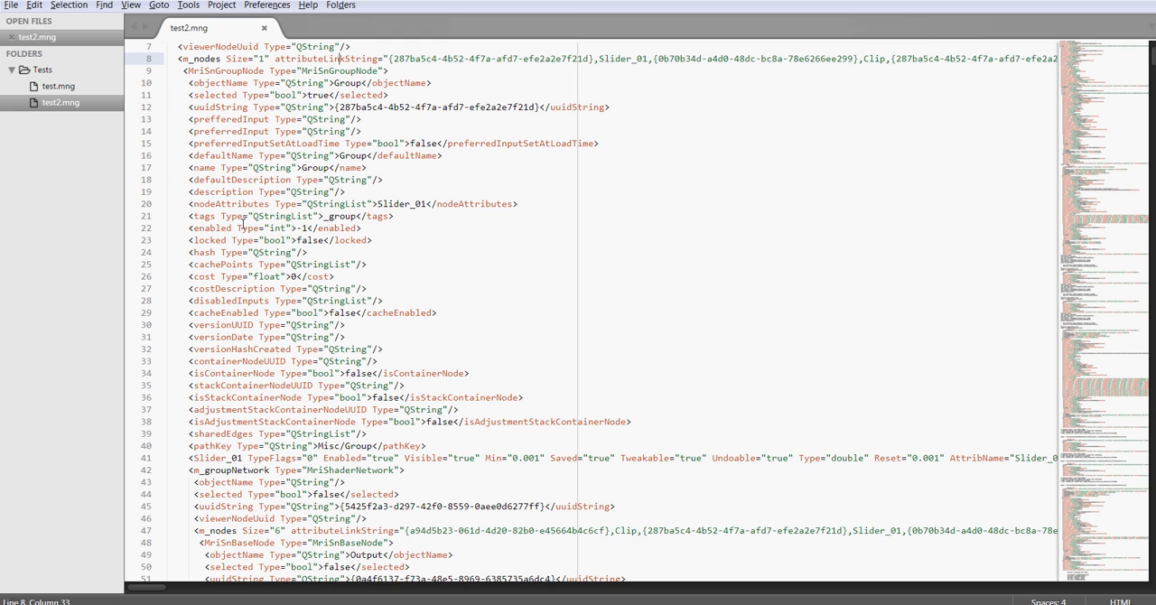
pyautogui.moveTo(248, 204); pyautogui.dragTo(434, 205)
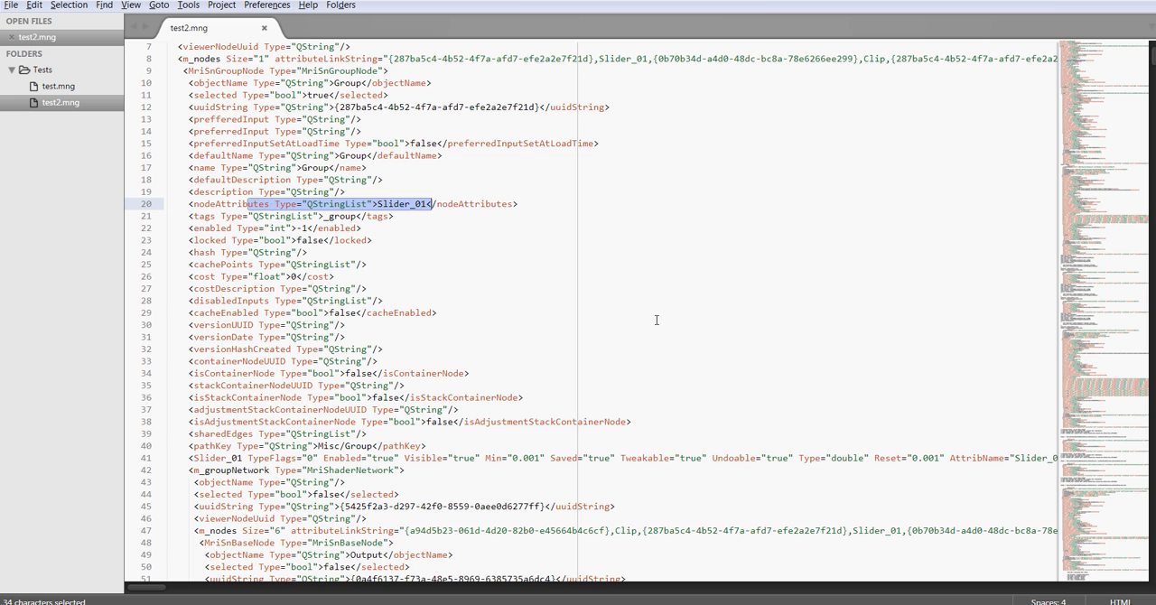
pyautogui.click(637, 195)
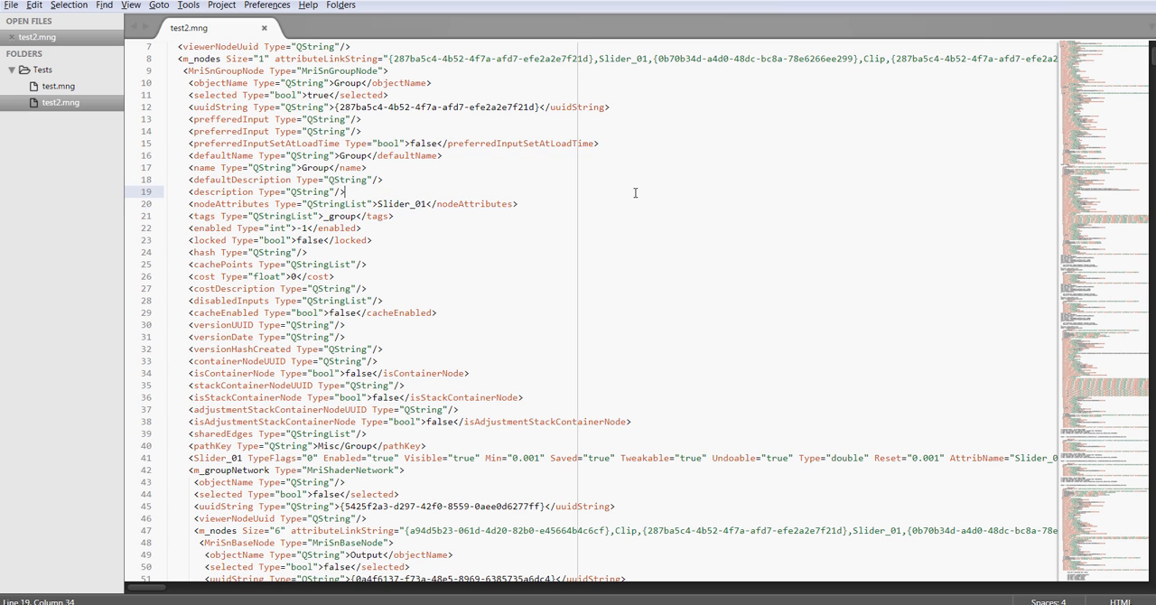
pyautogui.scroll(3, 636, 193)
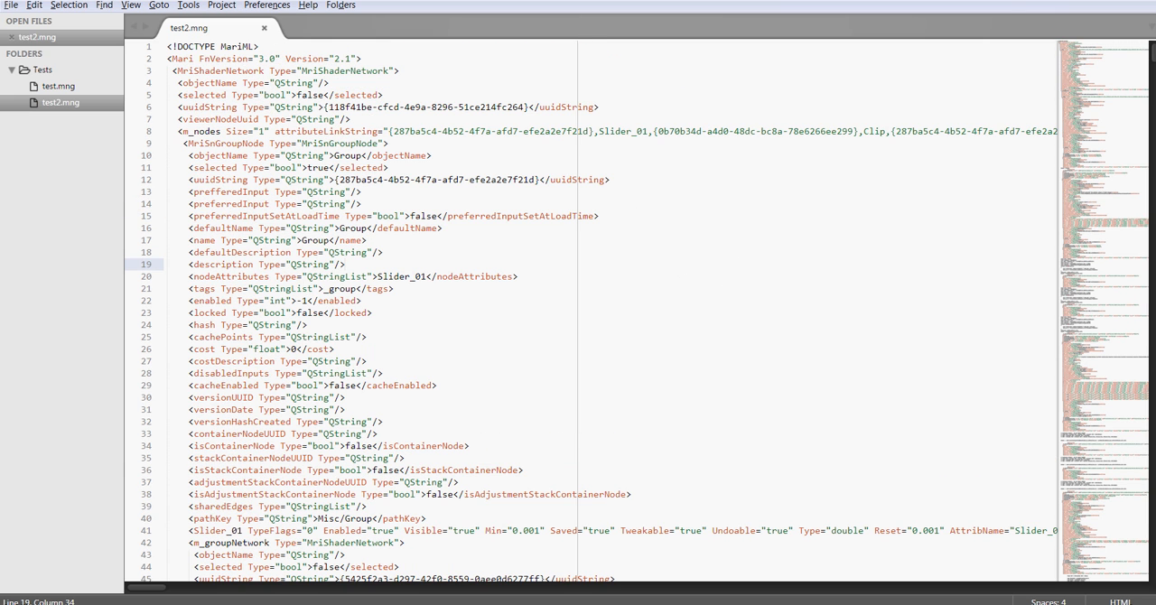